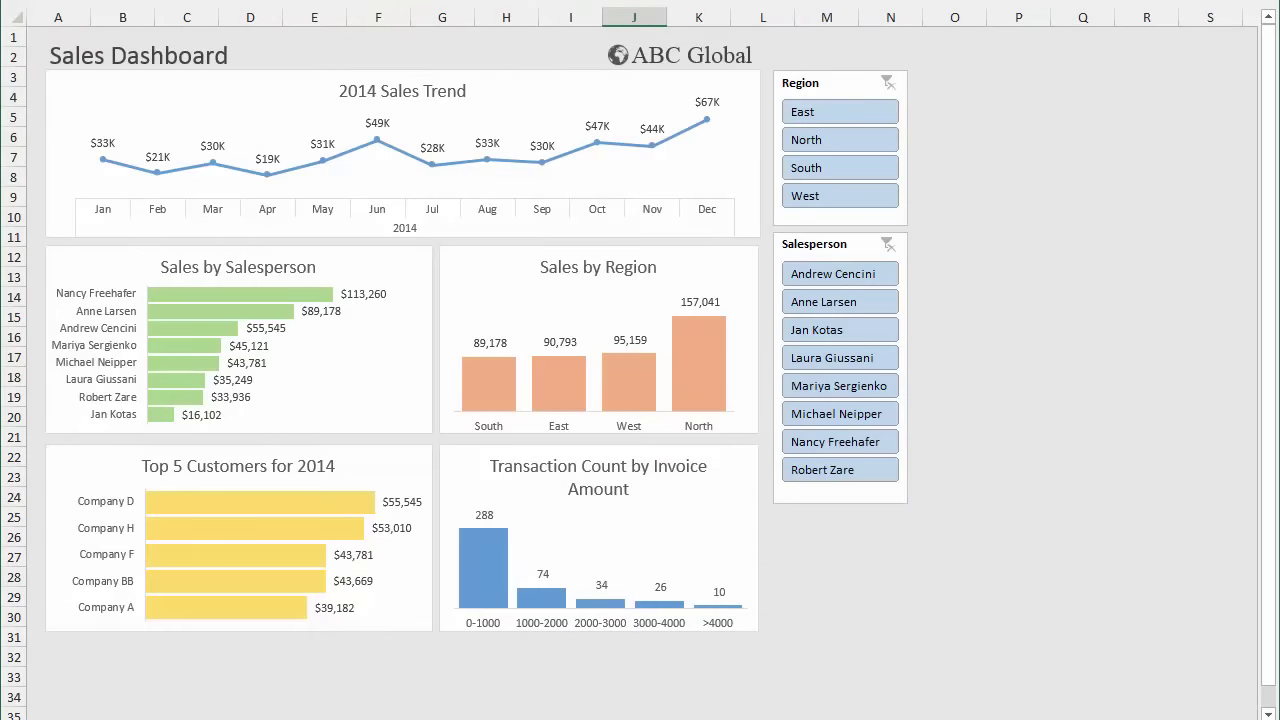
- Examine the order records on the Data sheet and the months listed in the Order Date column's filter
key(ctrl+Page_Down)
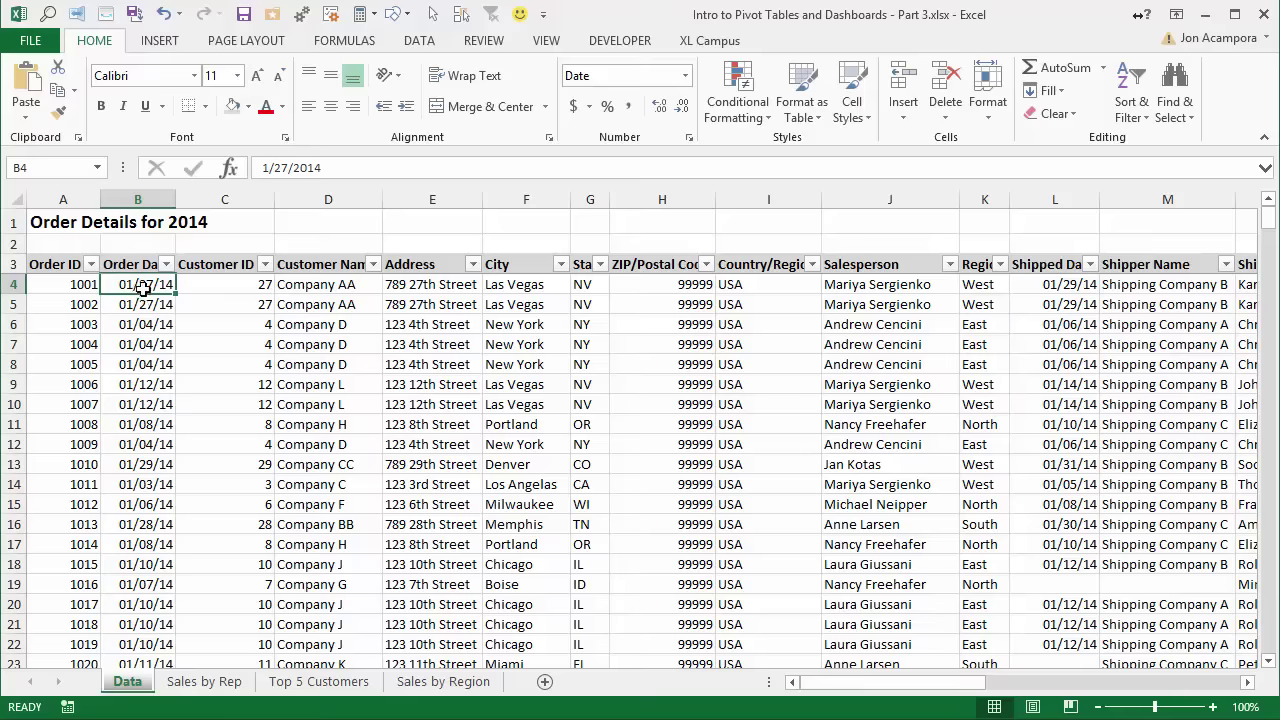
scroll(143, 287, down, 12)
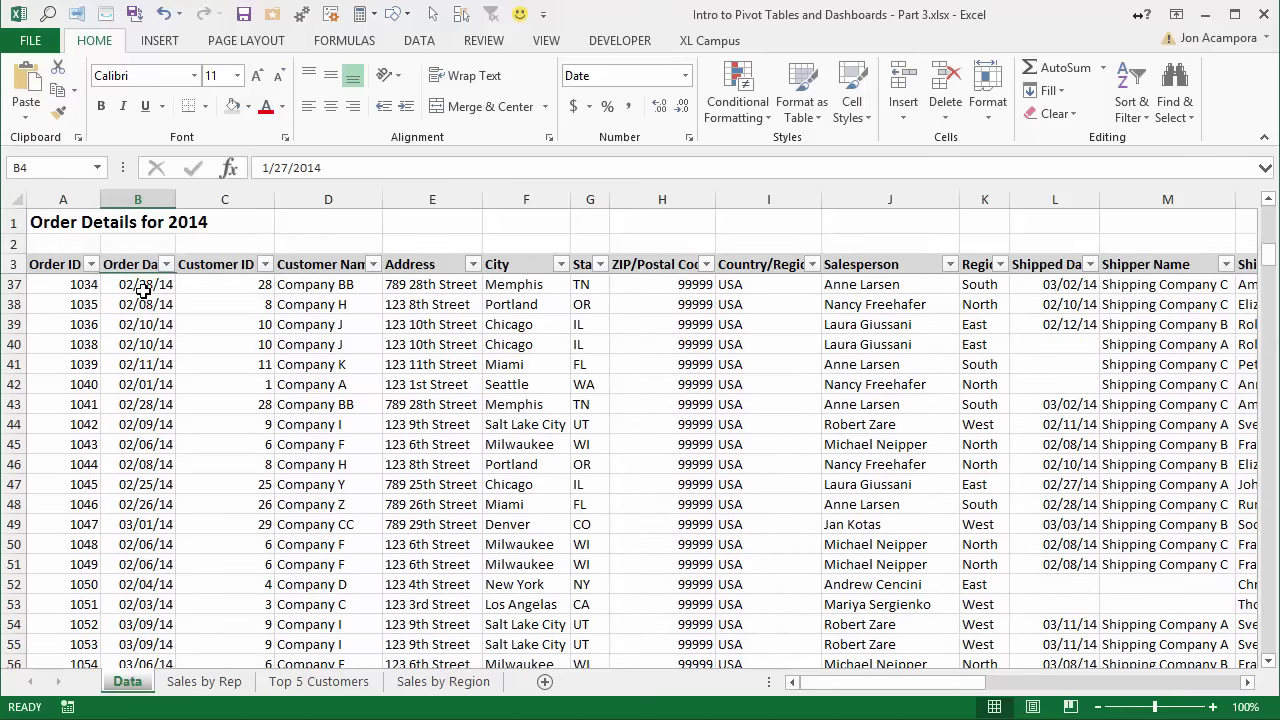
scroll(143, 290, down, 5)
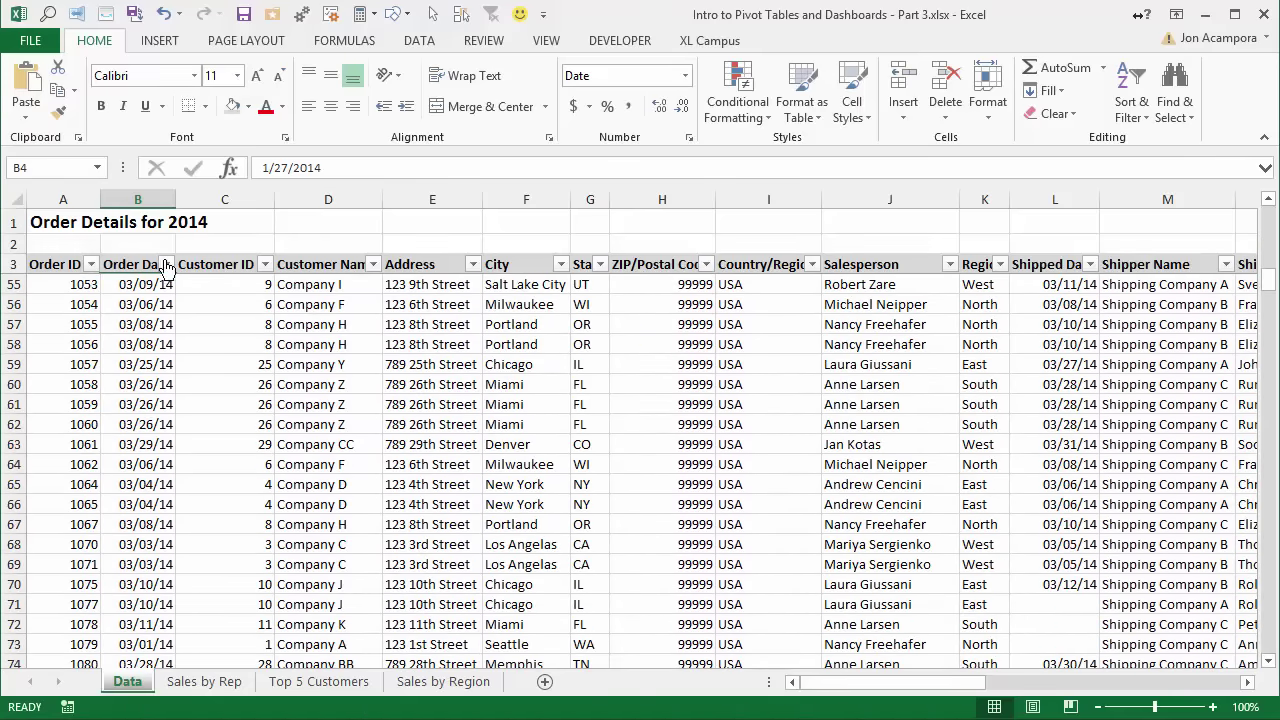
click(166, 264)
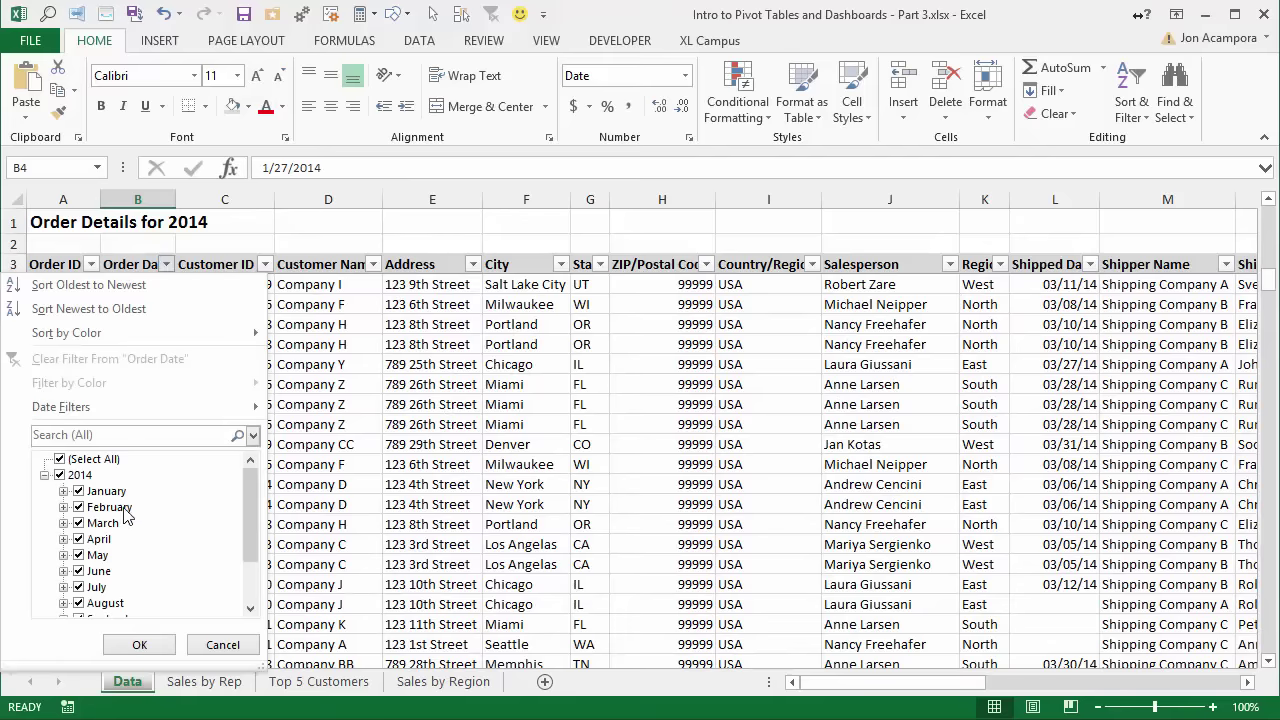
click(217, 645)
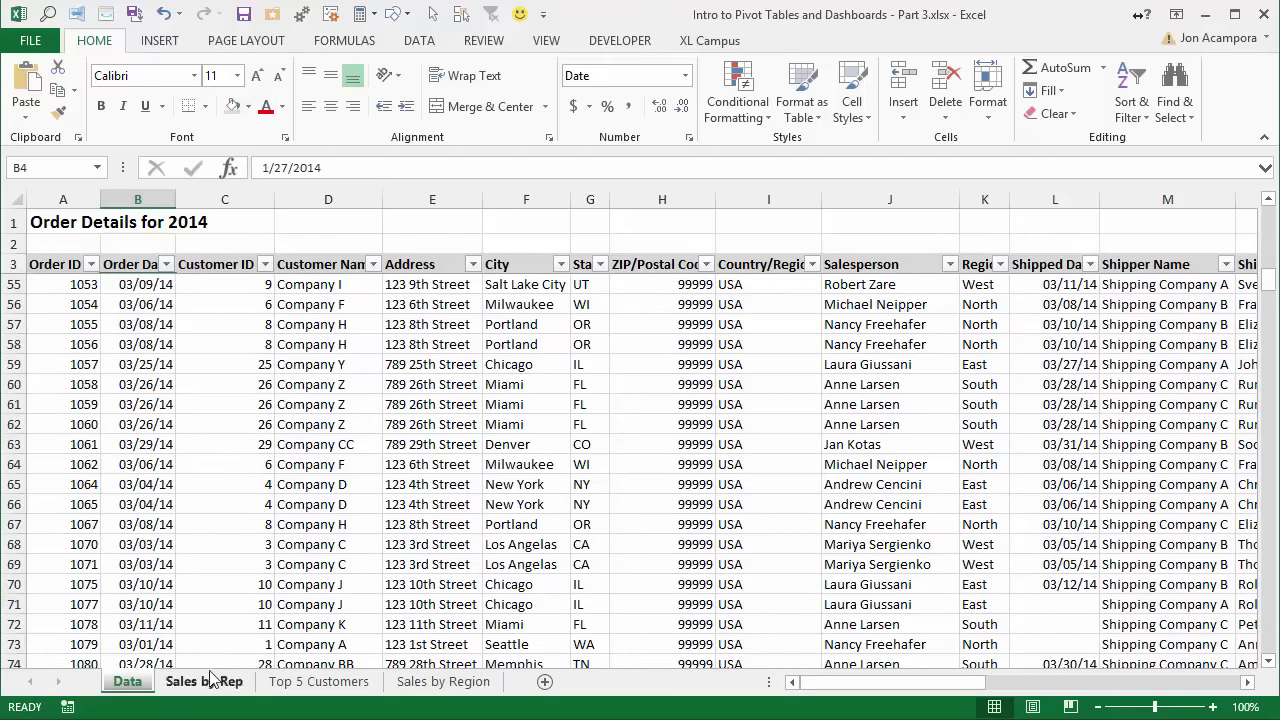
- Review the pivot tables and charts on the Sales by Rep, Top 5 Customers and Sales by Region sheets
click(202, 681)
click(300, 681)
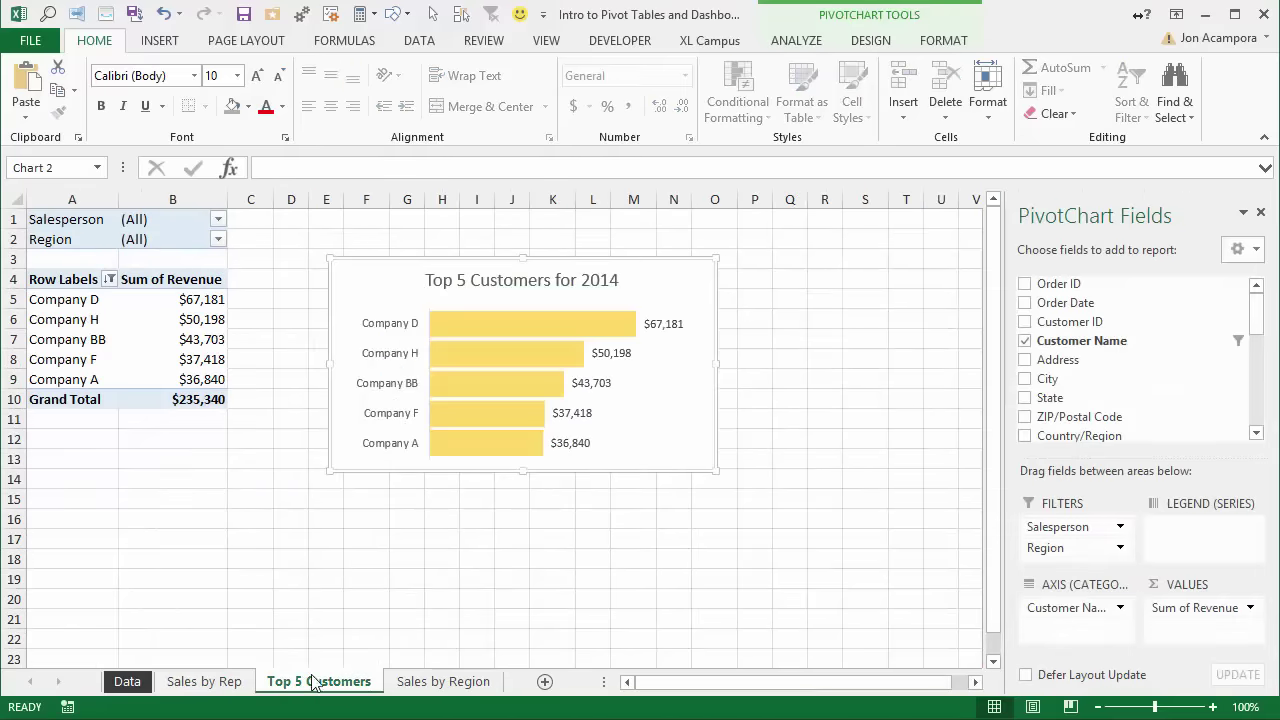
click(407, 683)
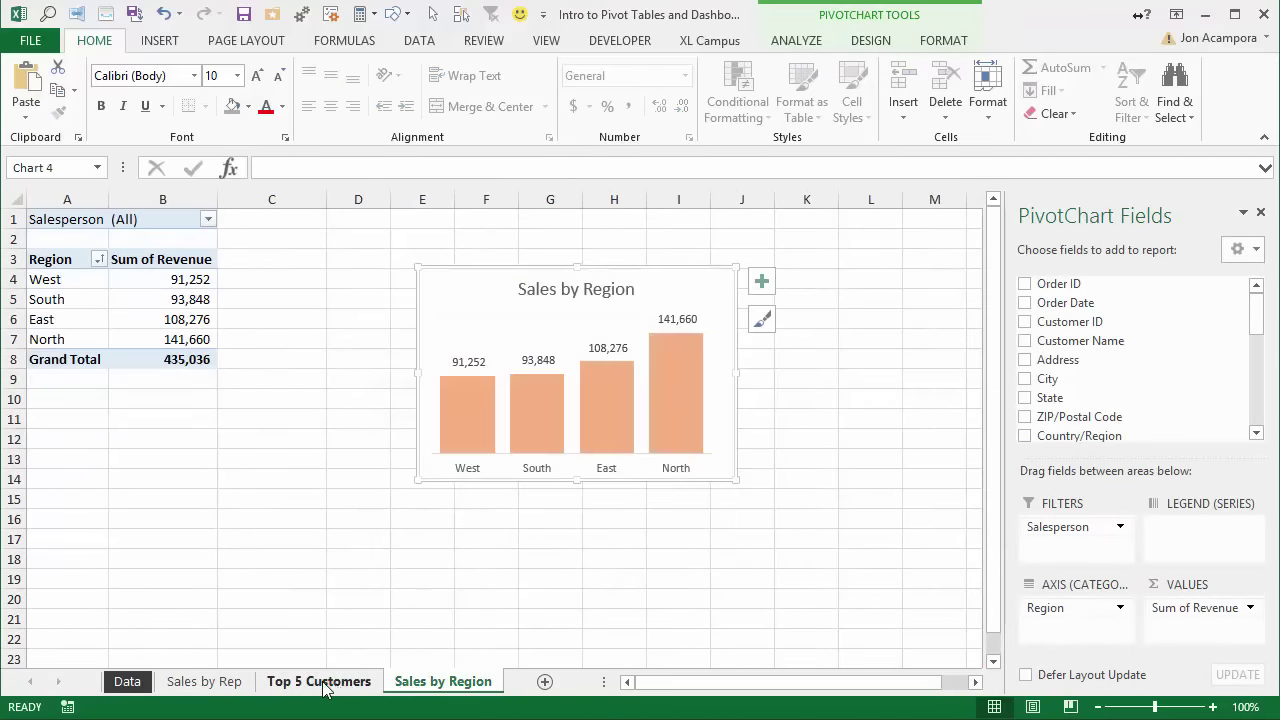
click(330, 683)
click(202, 683)
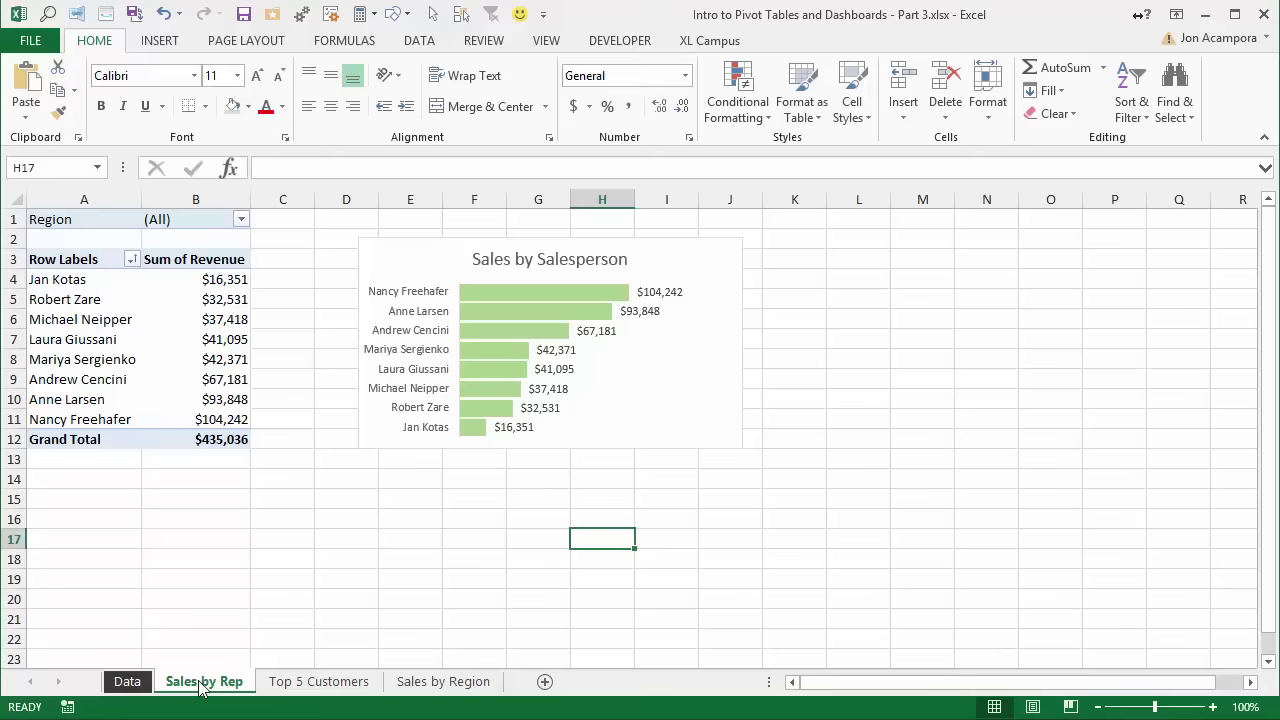
- Filter the Sales by Rep pivot table to the East region
click(210, 303)
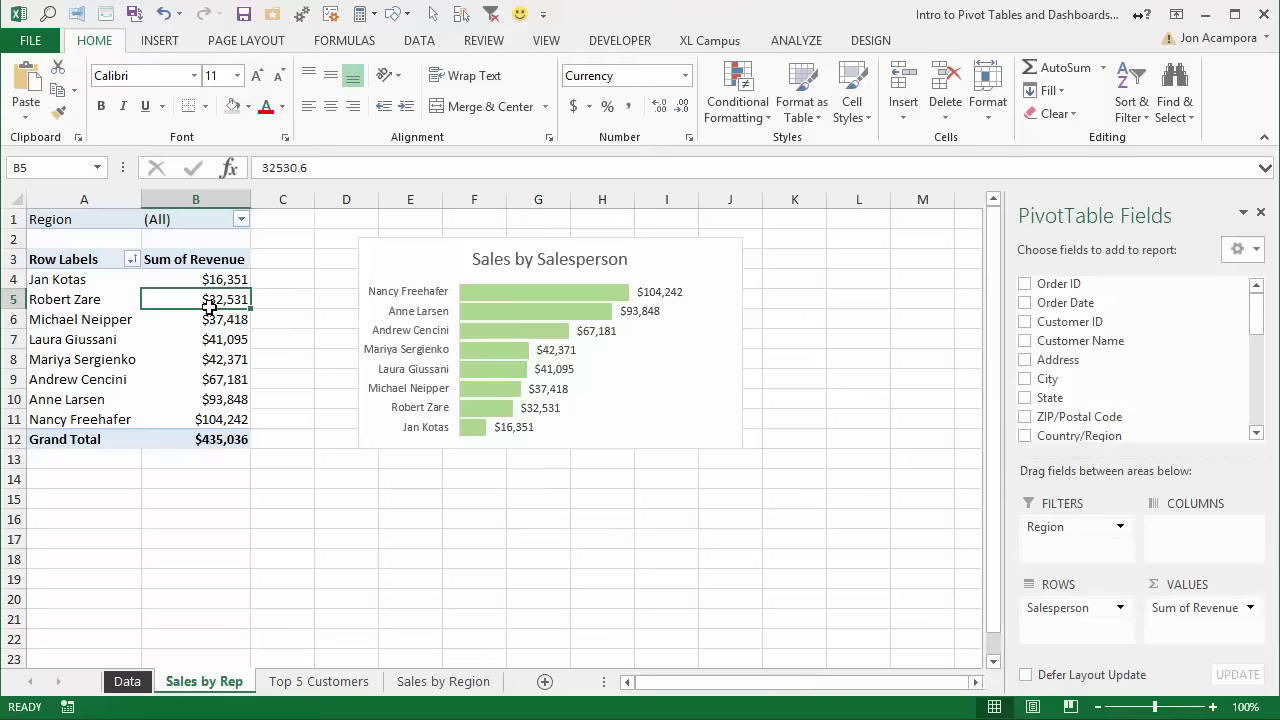
click(194, 218)
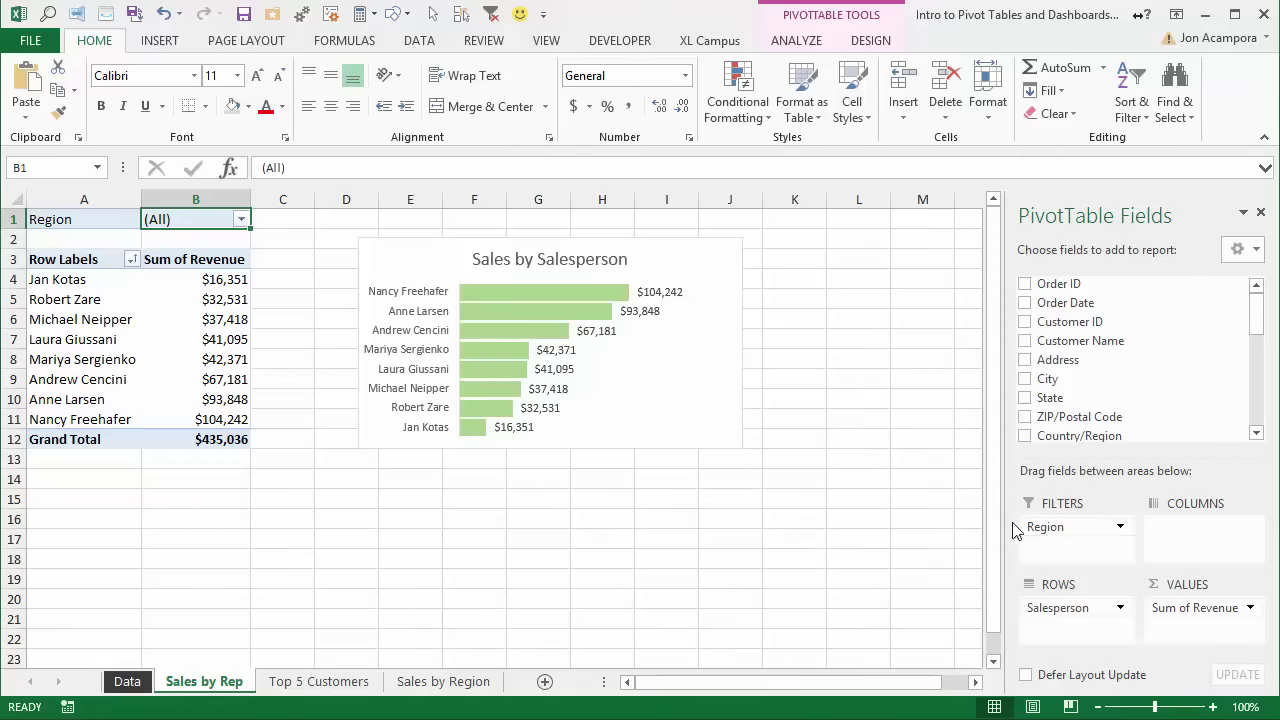
click(241, 220)
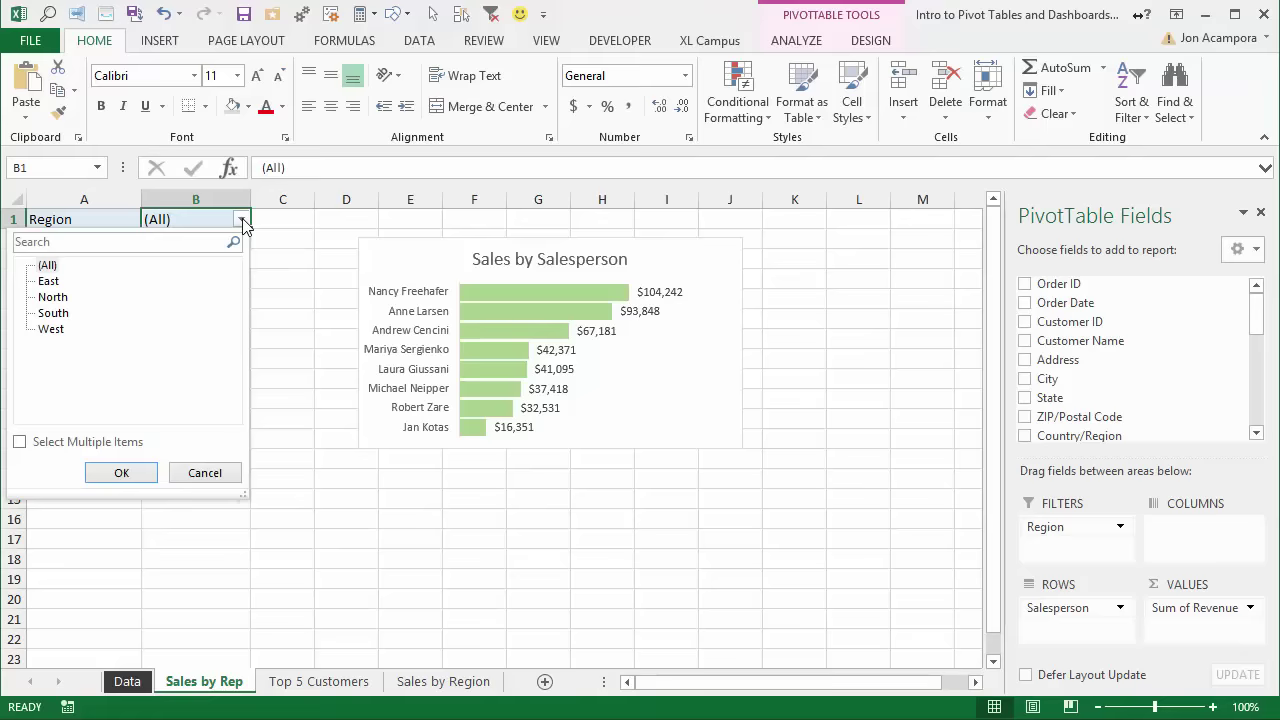
click(50, 282)
click(122, 473)
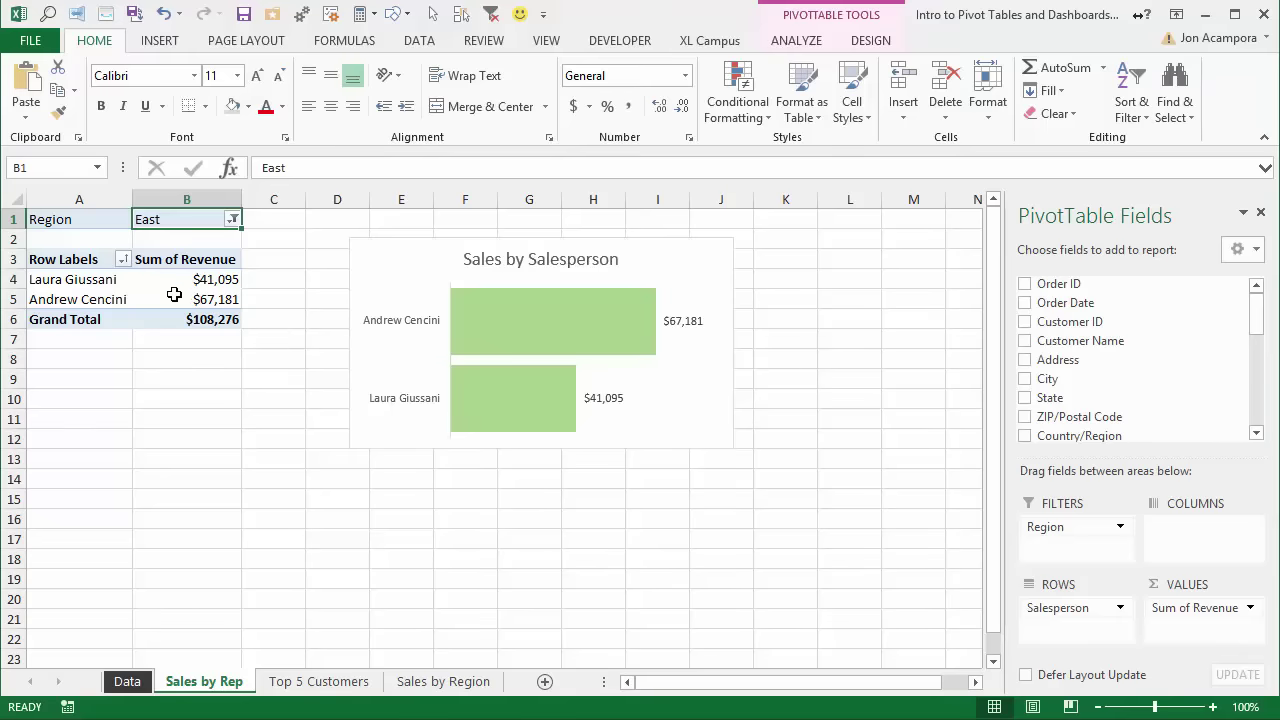
- Reset the Region filter of the Sales by Rep pivot table to (All)
click(233, 220)
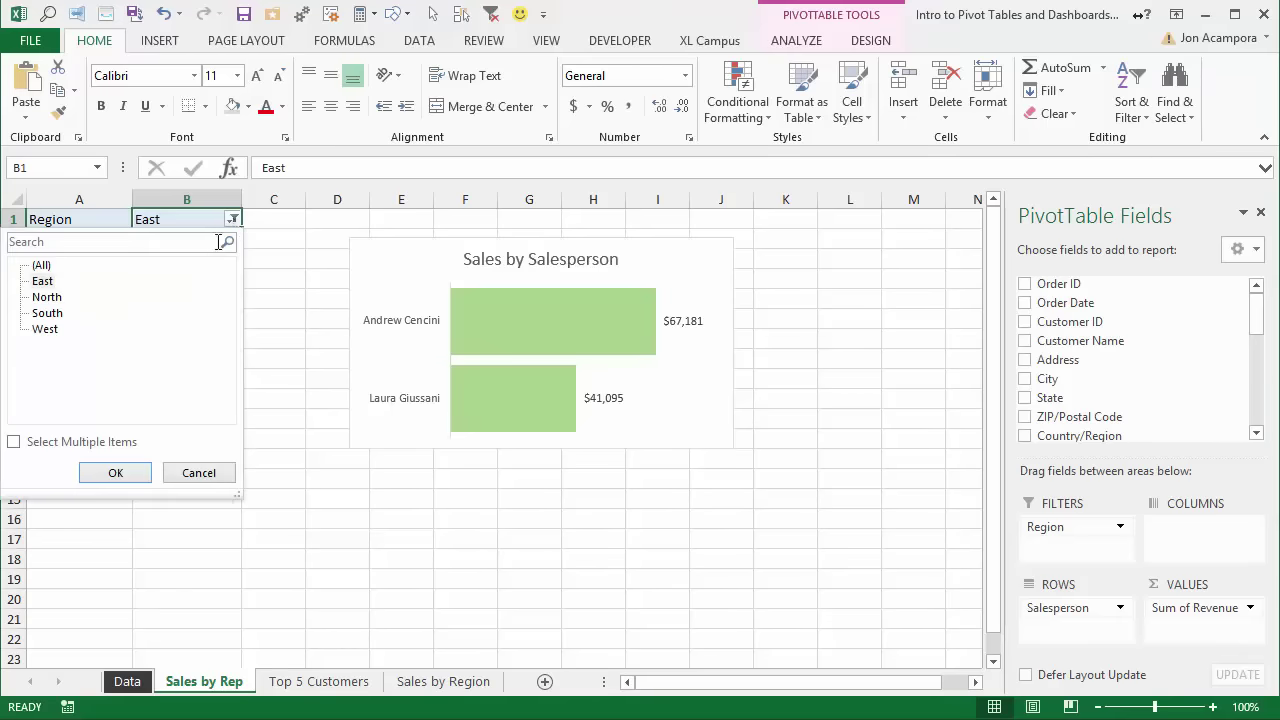
click(41, 266)
click(115, 474)
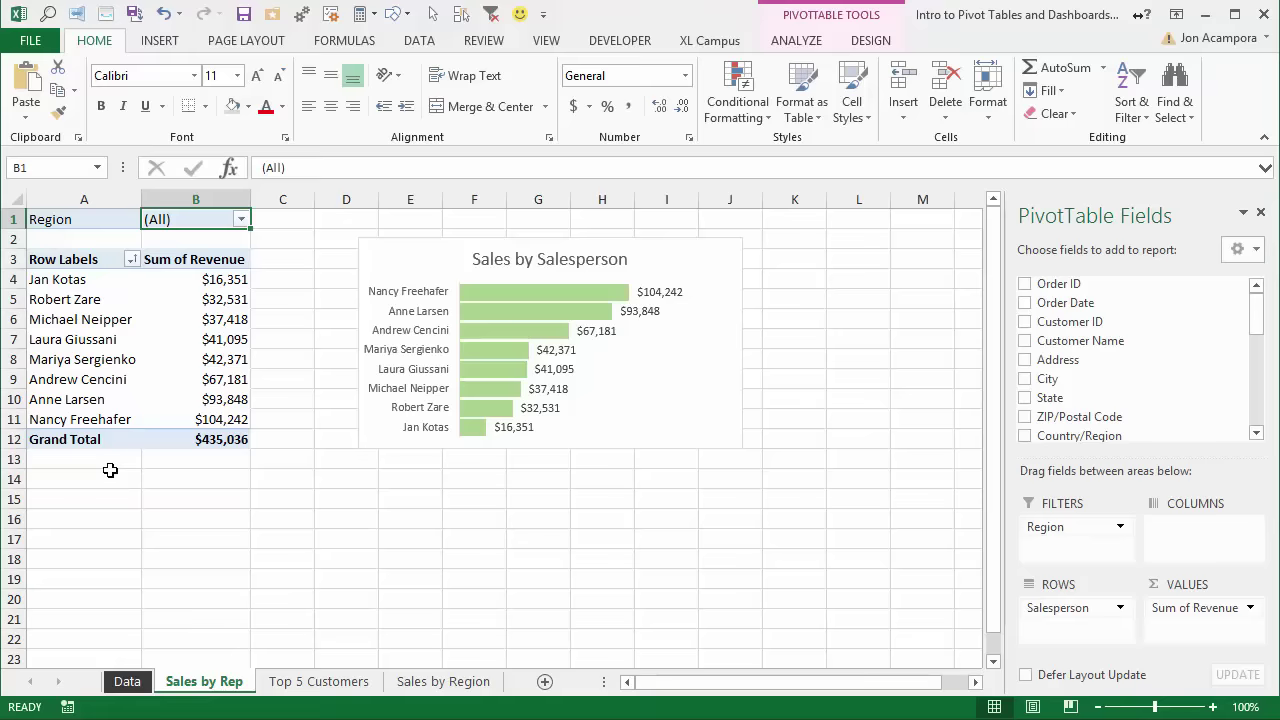
- Duplicate the Sales by Region sheet and replace Region with Order Date as the row field of the copied pivot table
click(438, 686)
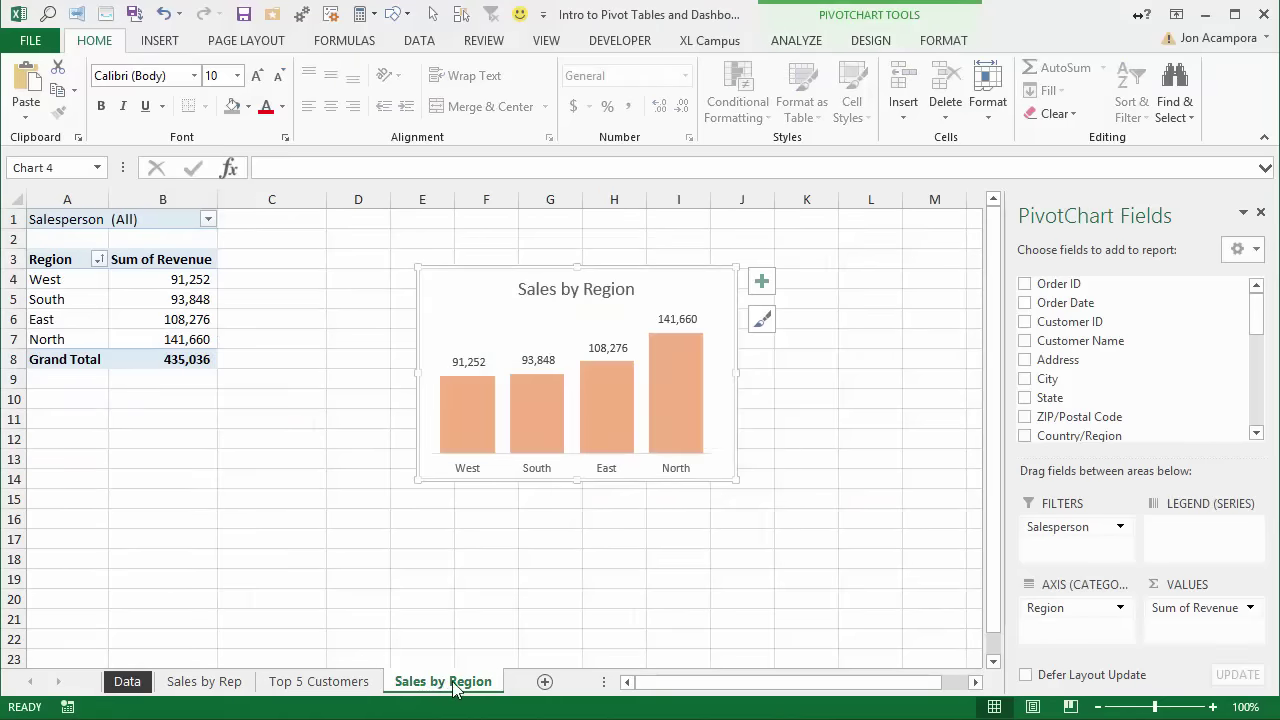
drag(447, 685, 529, 674)
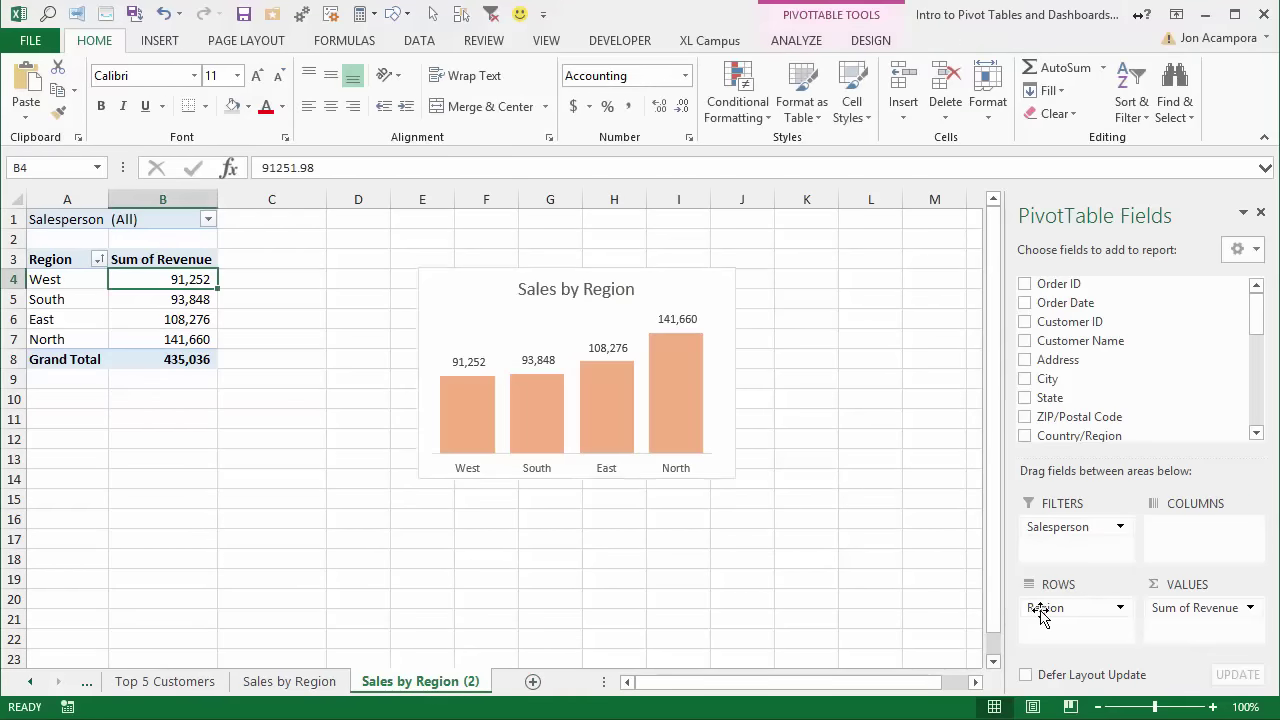
drag(1040, 612, 905, 620)
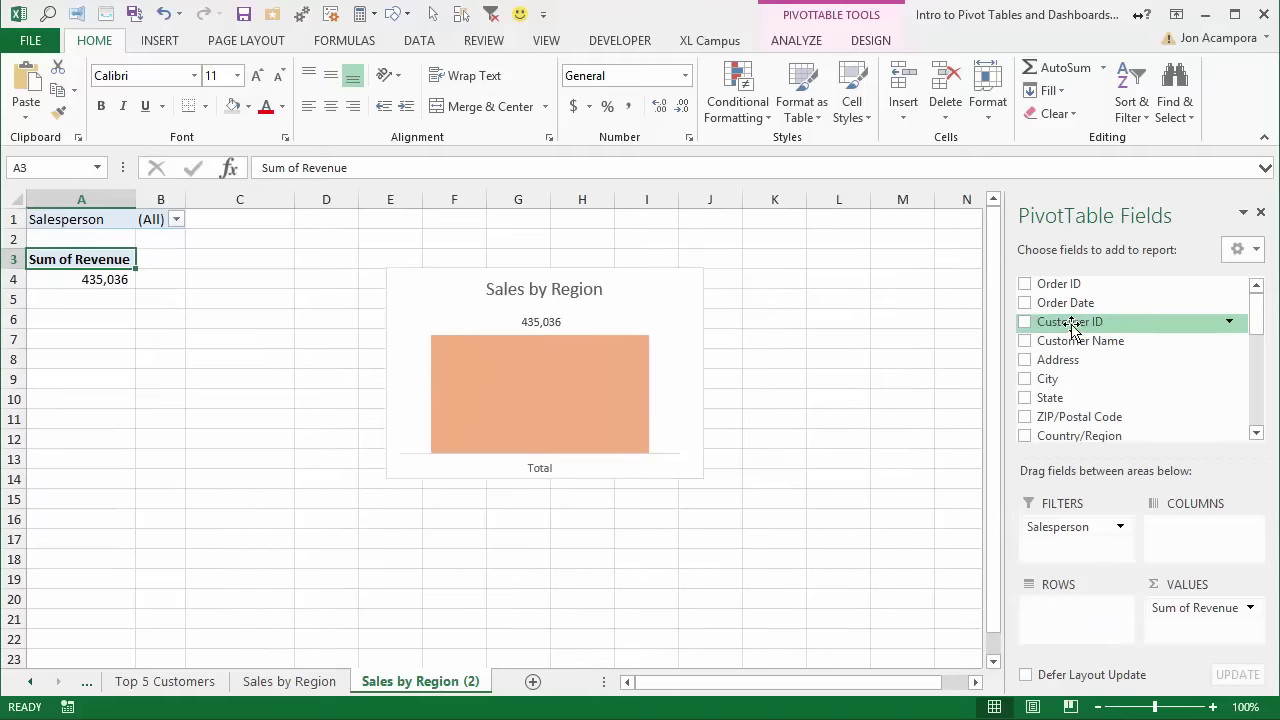
drag(1080, 303, 1082, 608)
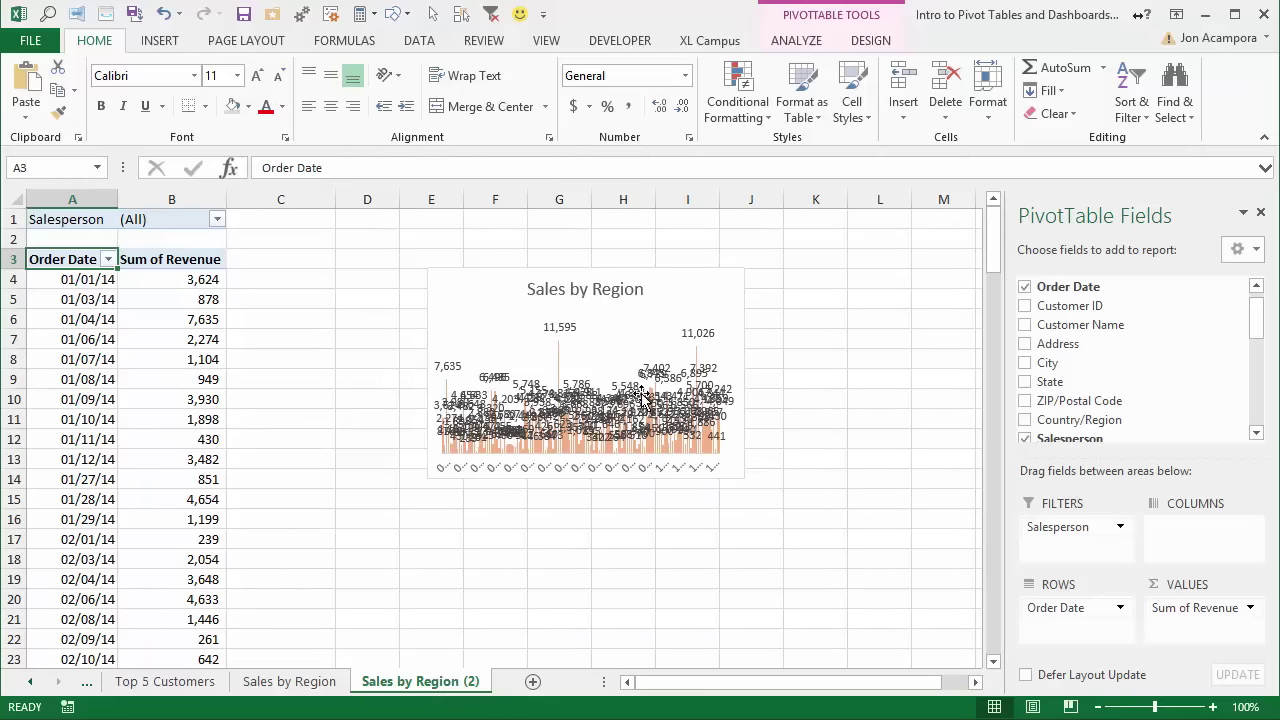
- Group the pivot table's Order Date field by Months and Years
click(81, 321)
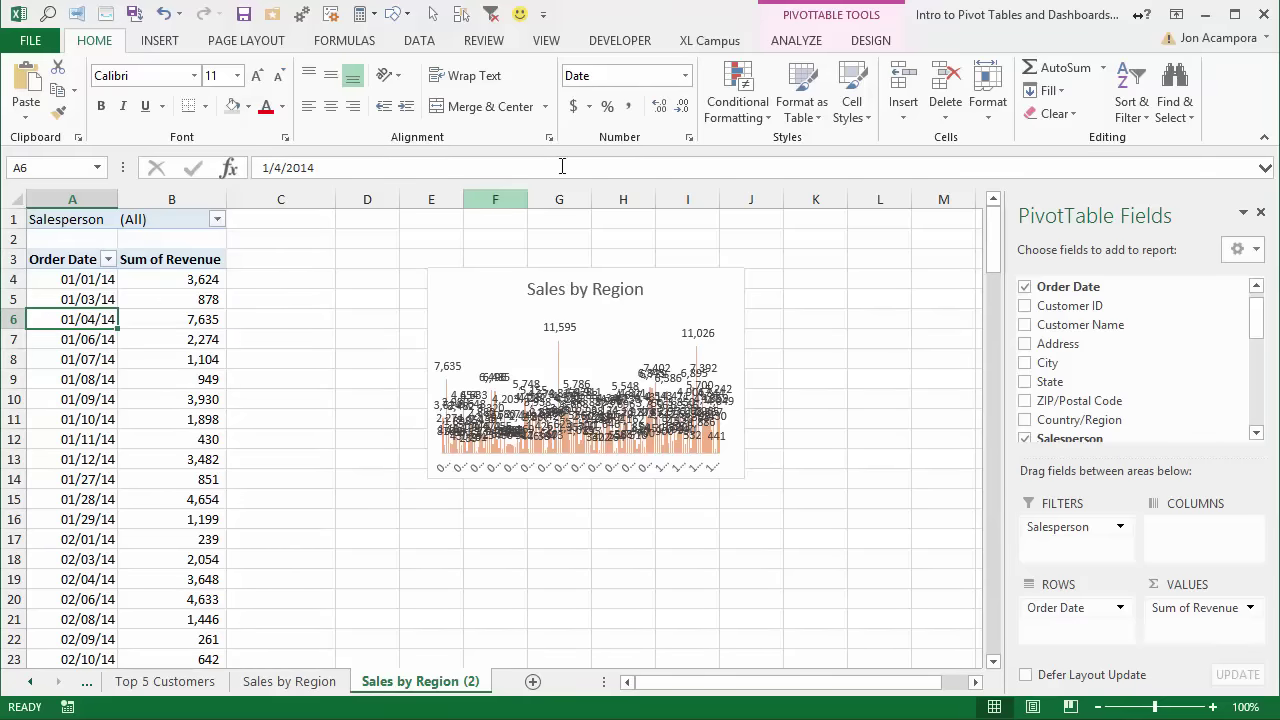
click(794, 42)
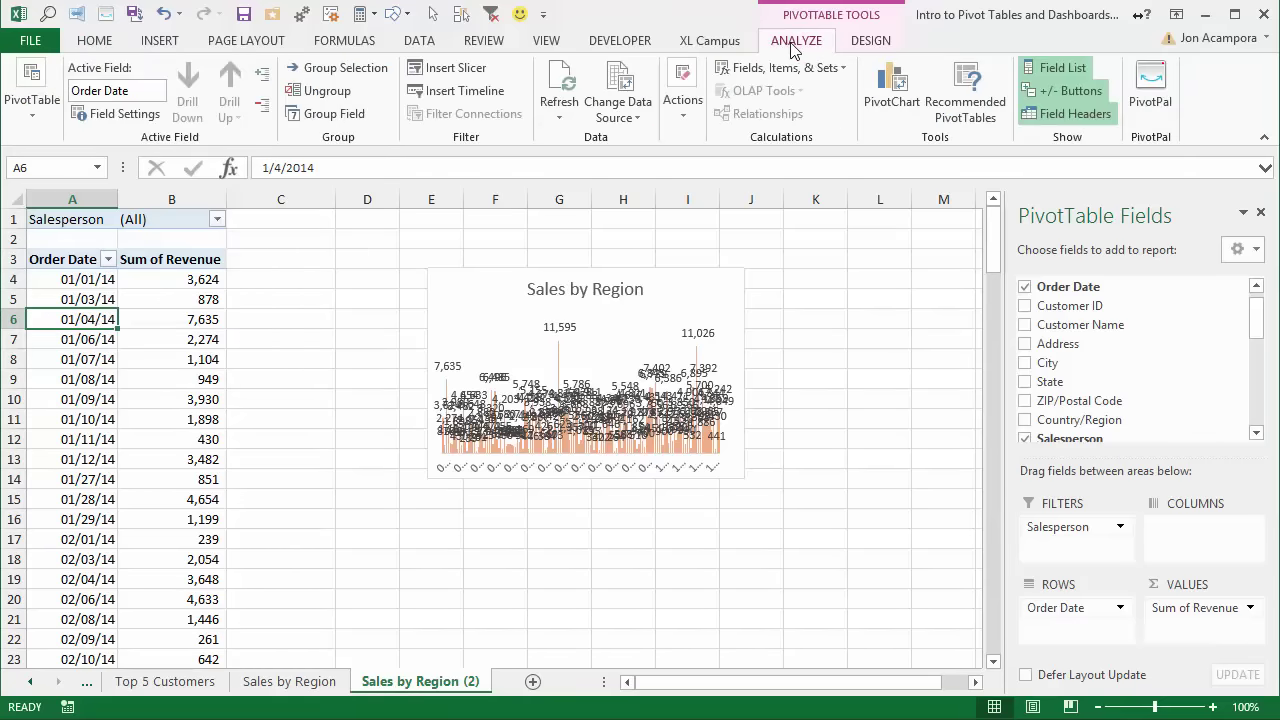
click(320, 119)
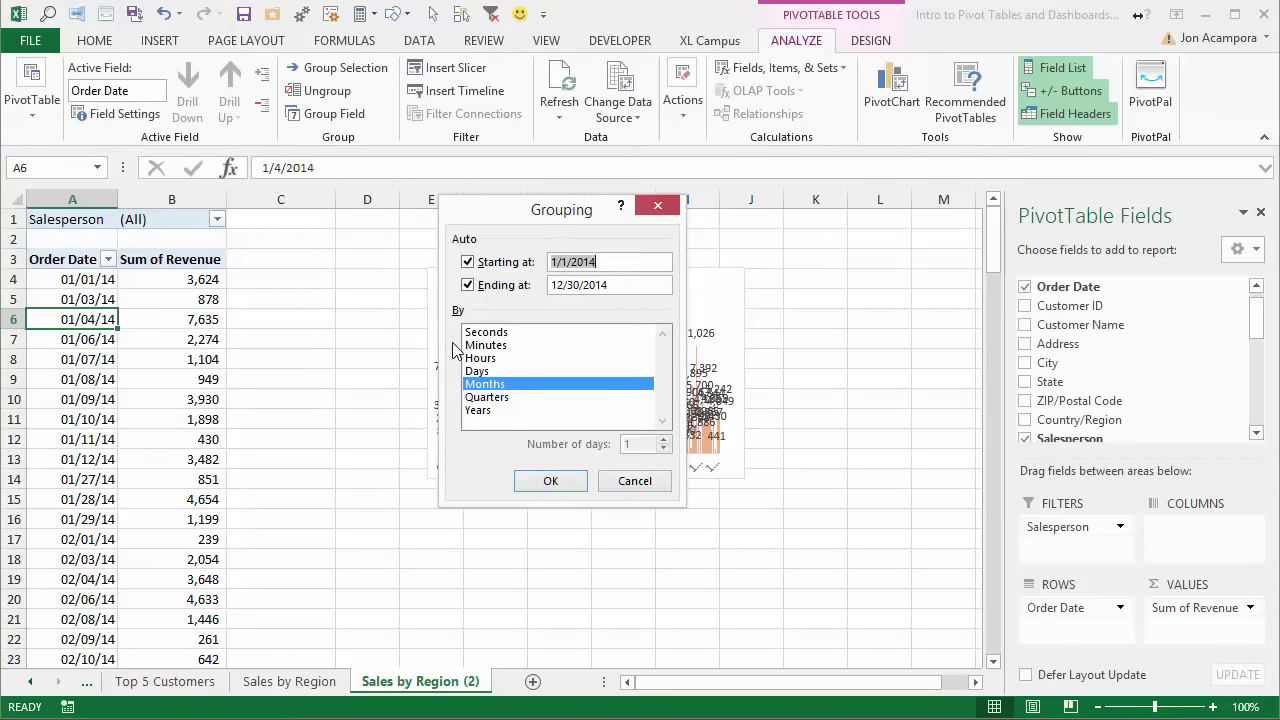
click(480, 411)
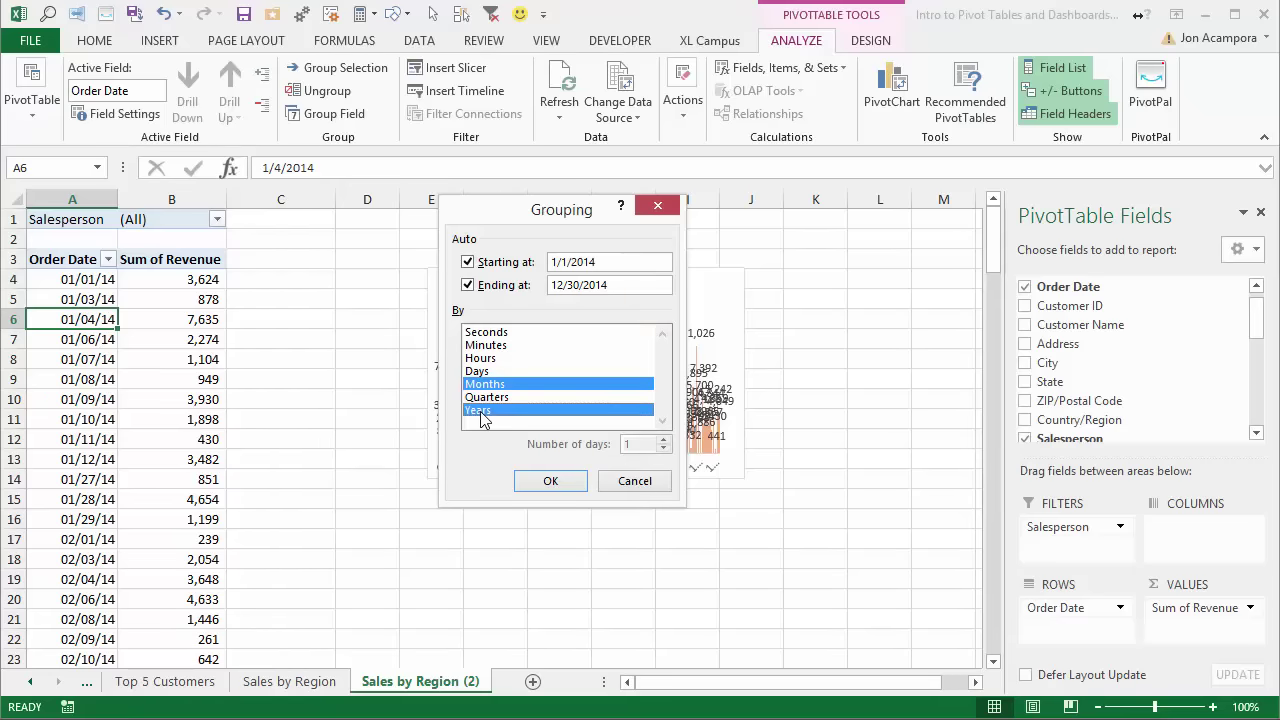
click(550, 482)
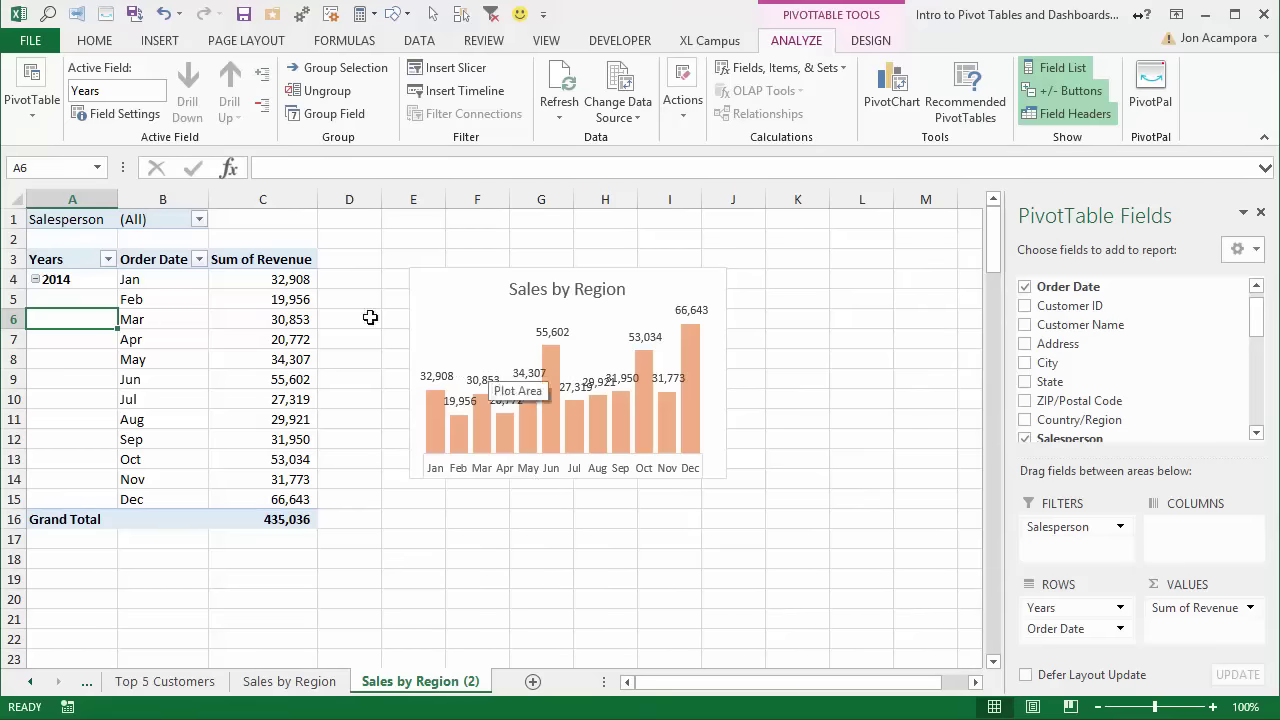
- Inspect the Order Date column on the Data sheet to check that its cells are valid for date grouping
click(156, 279)
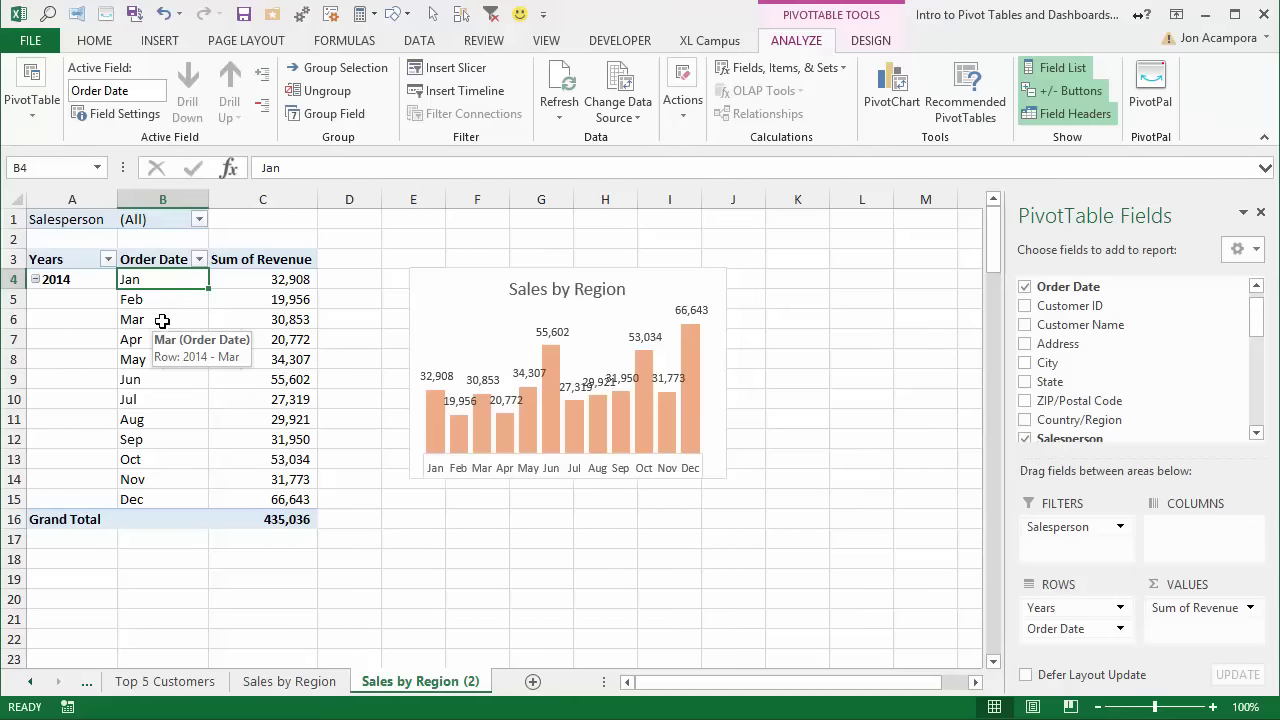
click(38, 682)
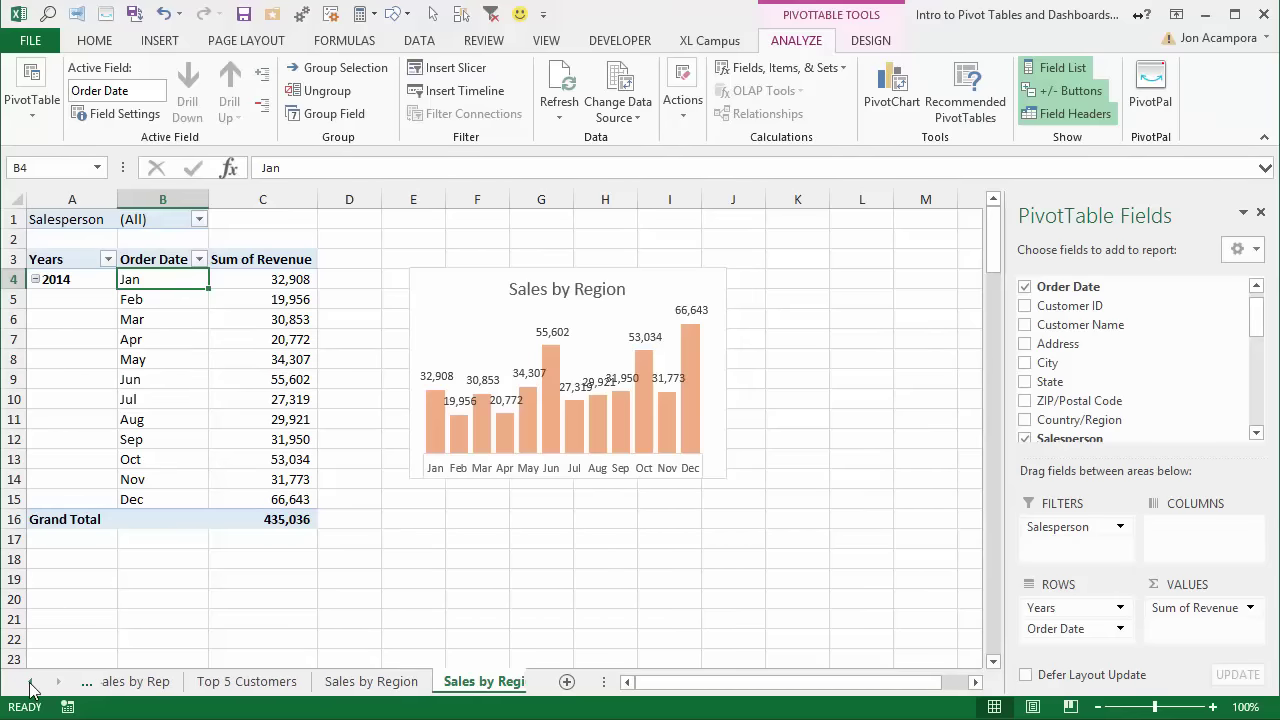
click(40, 682)
click(127, 681)
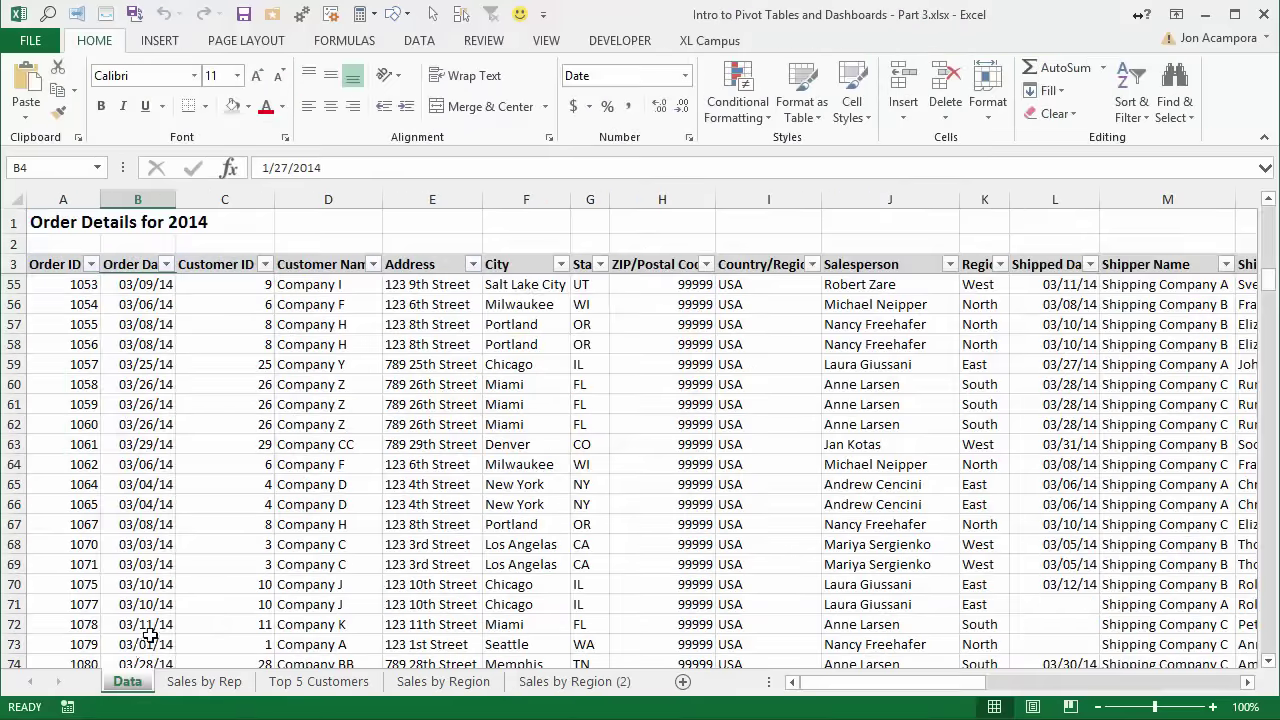
drag(141, 290, 139, 370)
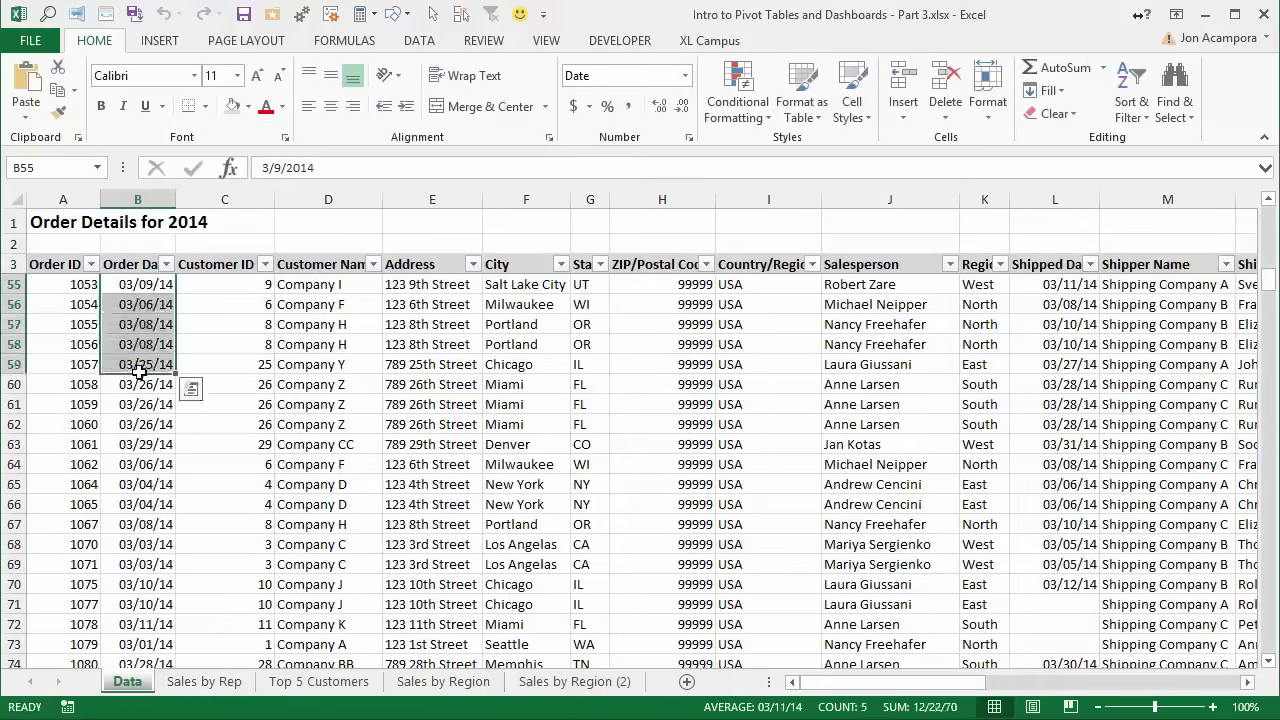
click(140, 312)
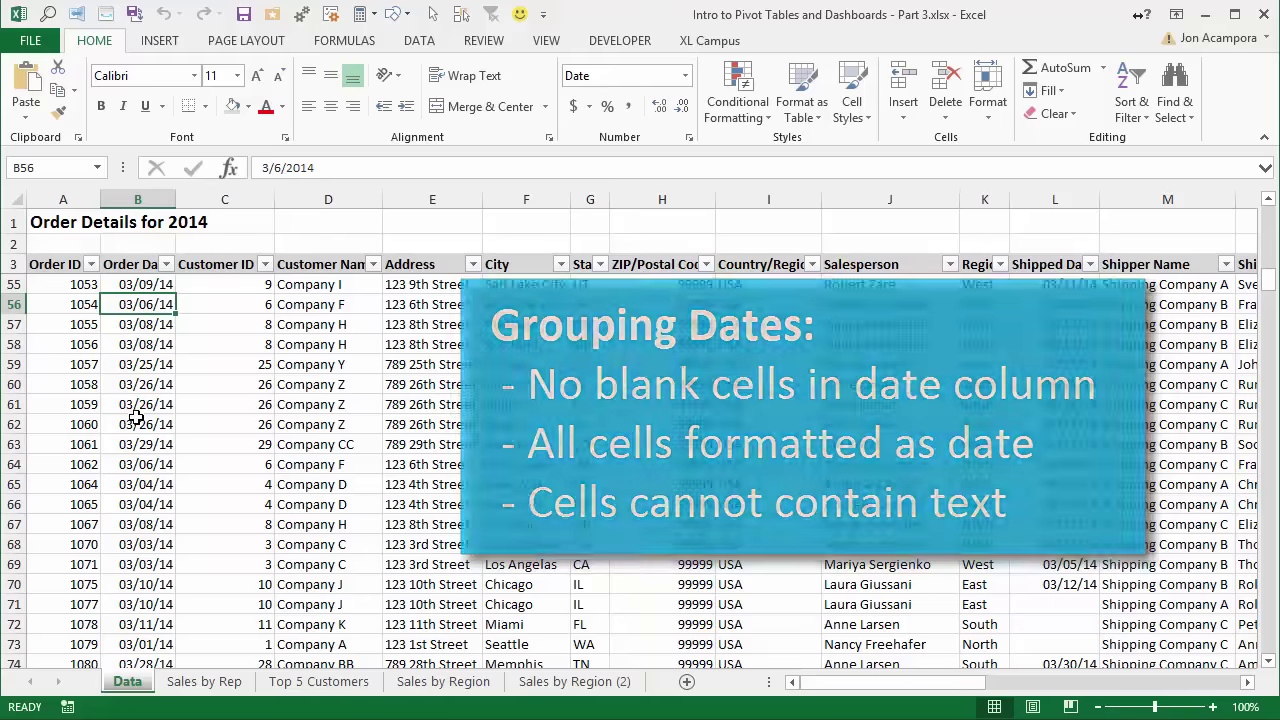
- Check the design options of the monthly pivot chart on the duplicated sheet and view the original Sales by Region sheet for comparison
click(552, 681)
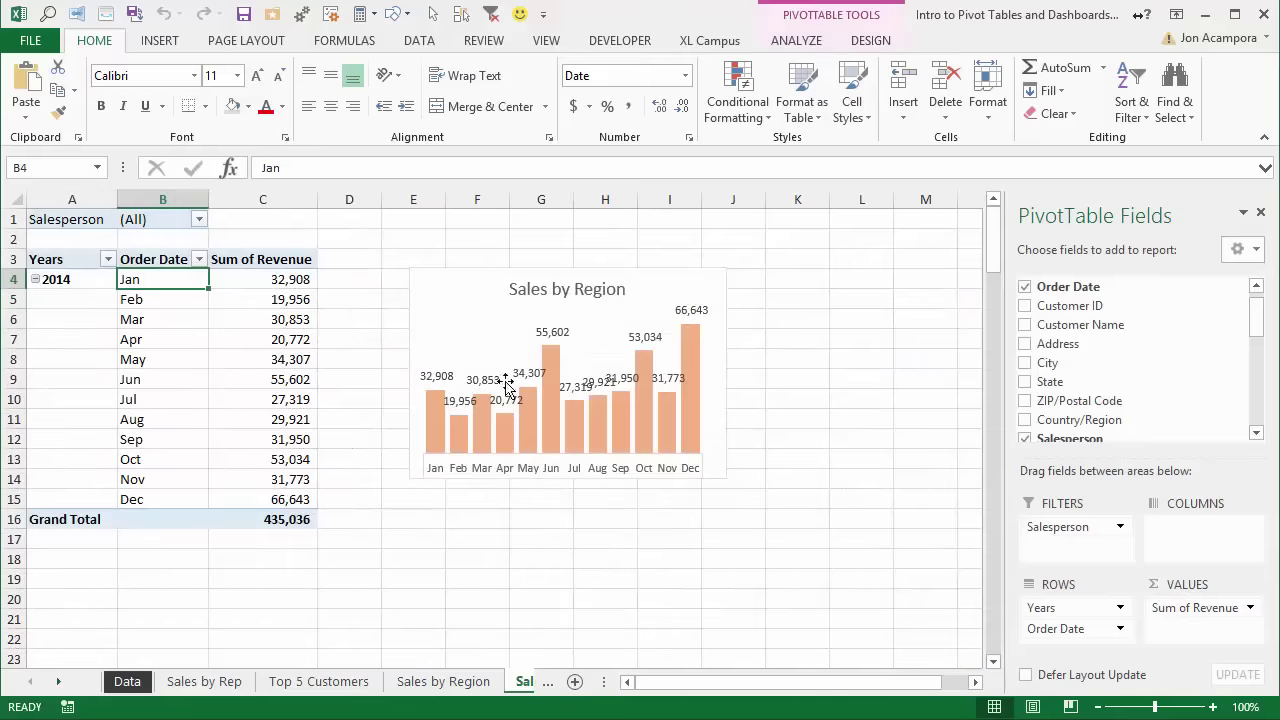
click(798, 40)
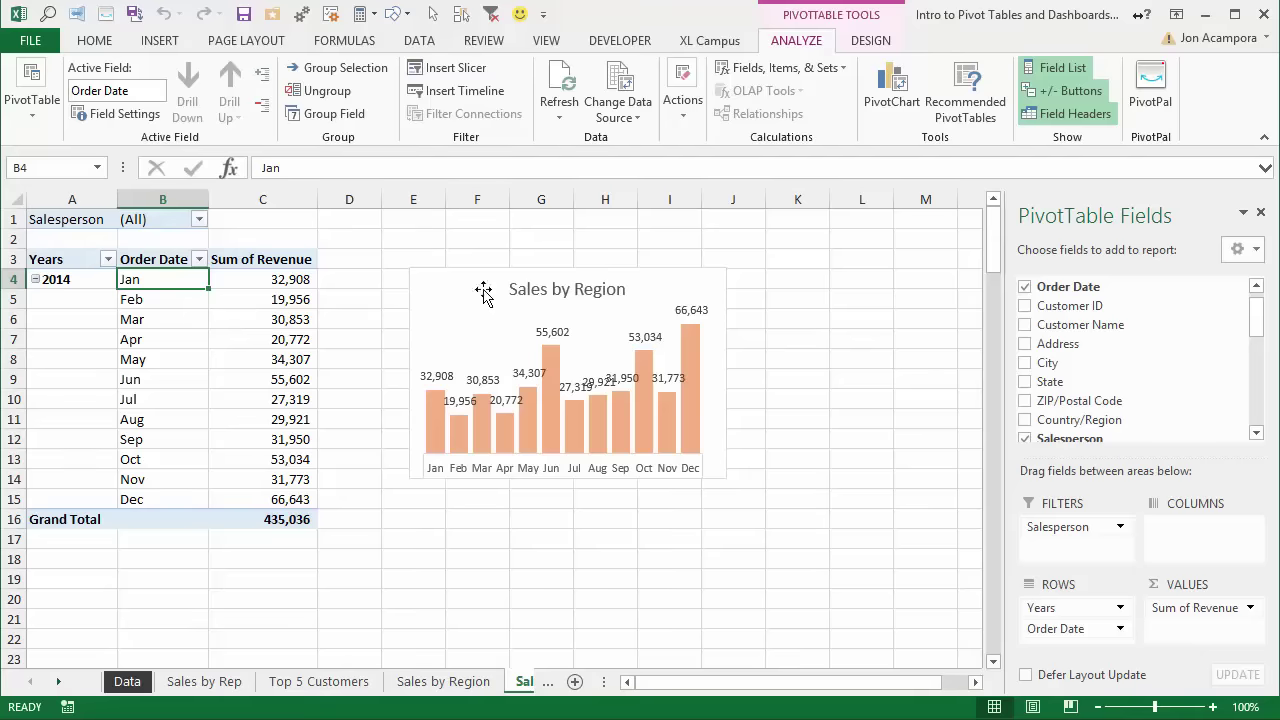
click(585, 339)
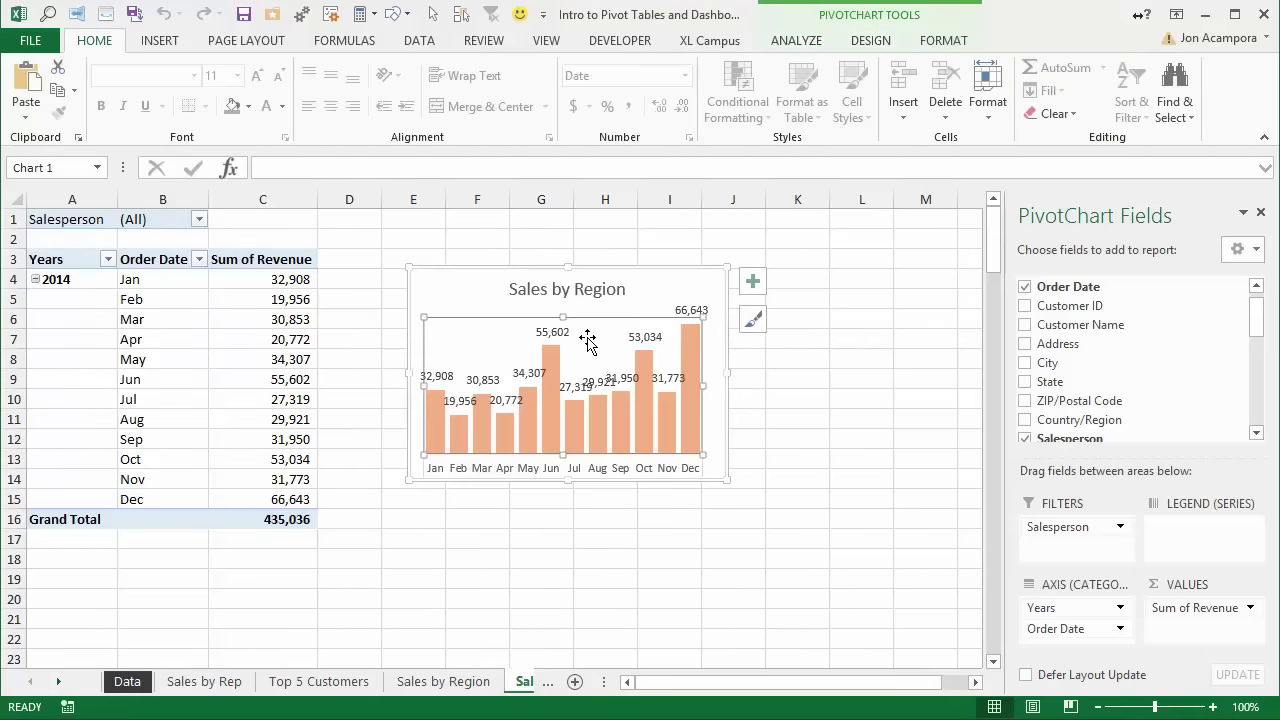
click(627, 317)
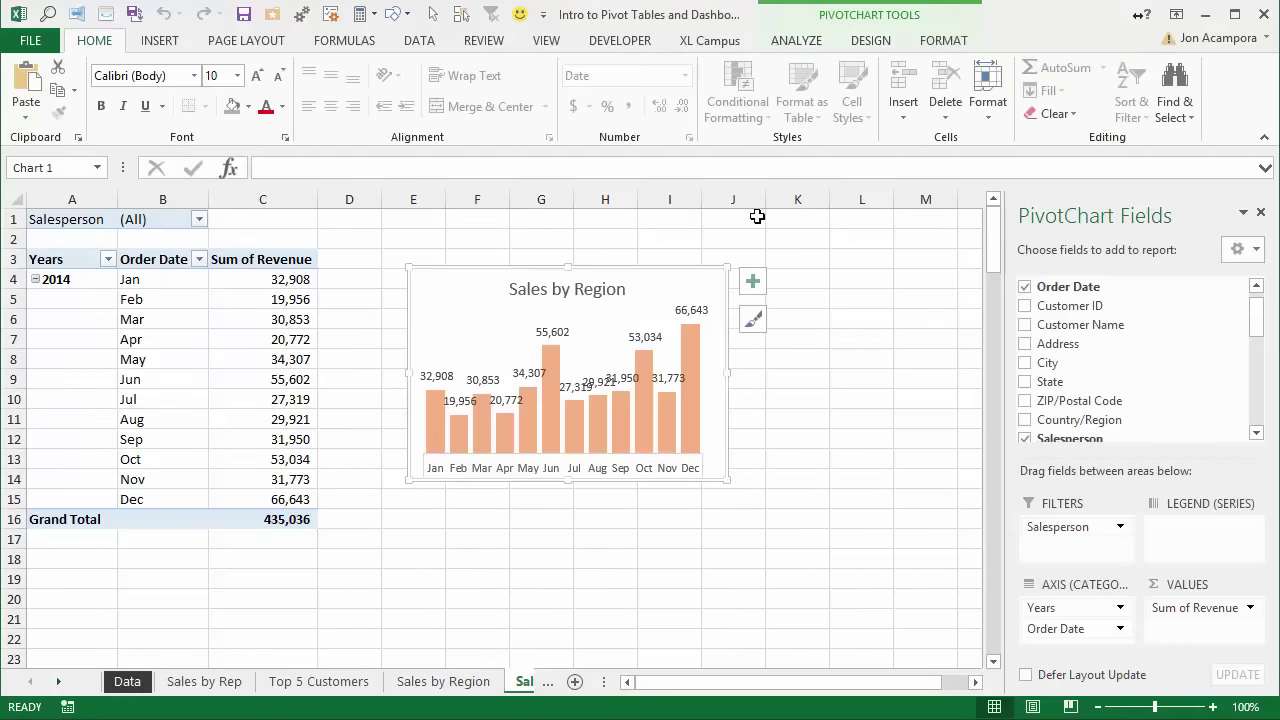
click(871, 40)
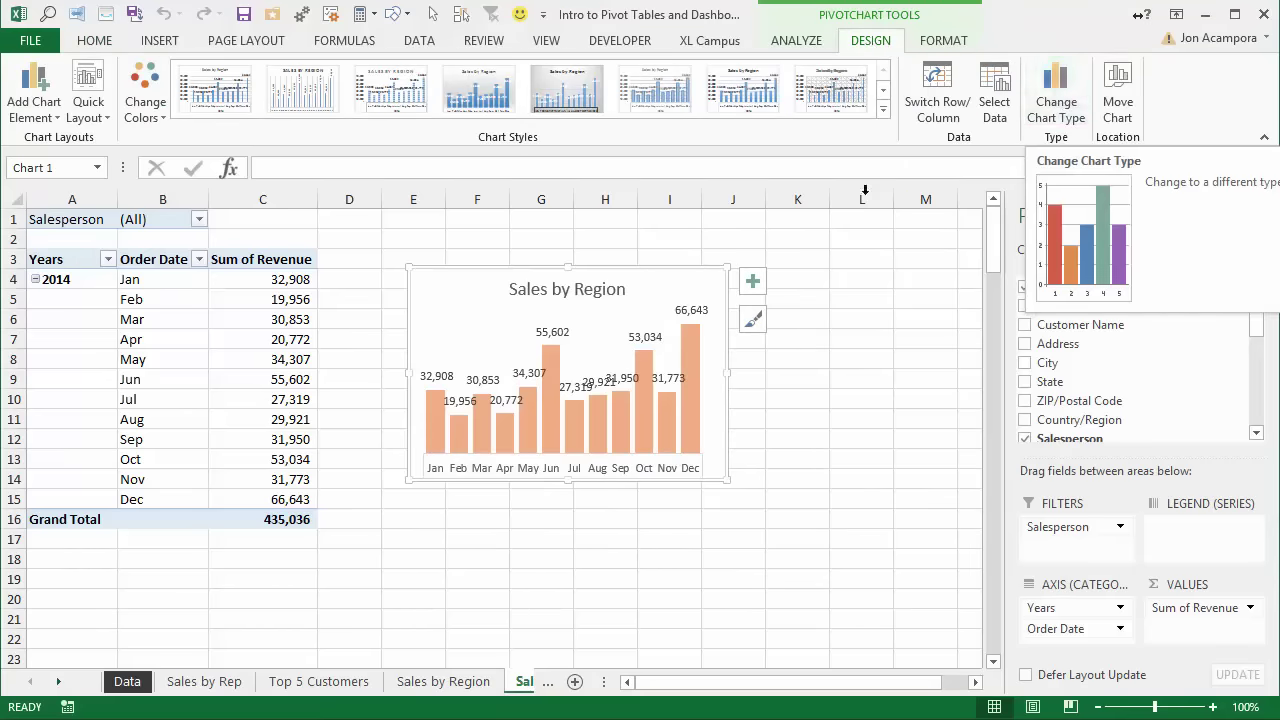
mouse_move(594, 397)
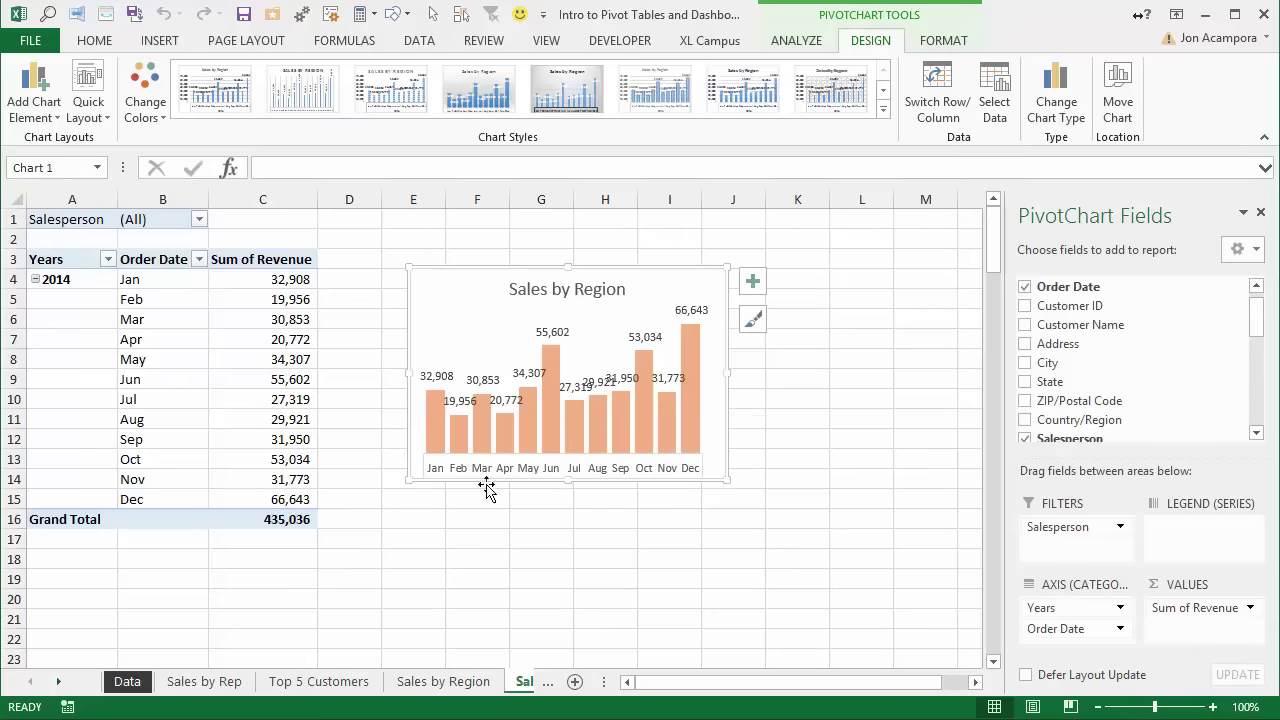
click(432, 681)
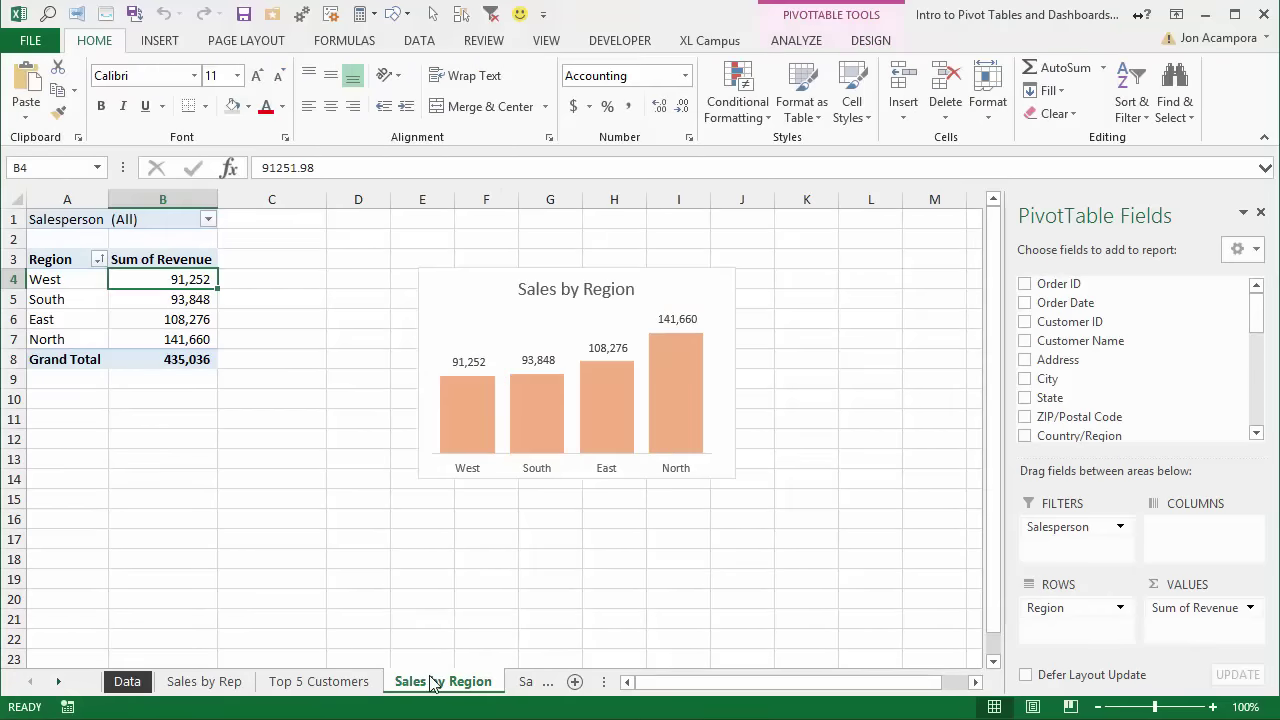
- Duplicate the Sales by Region sheet and remove the Region, Sum of Revenue and Salesperson fields from the copied pivot table
mouse_move(423, 681)
mouse_down()
mouse_move(543, 670)
mouse_move(500, 668)
mouse_up()
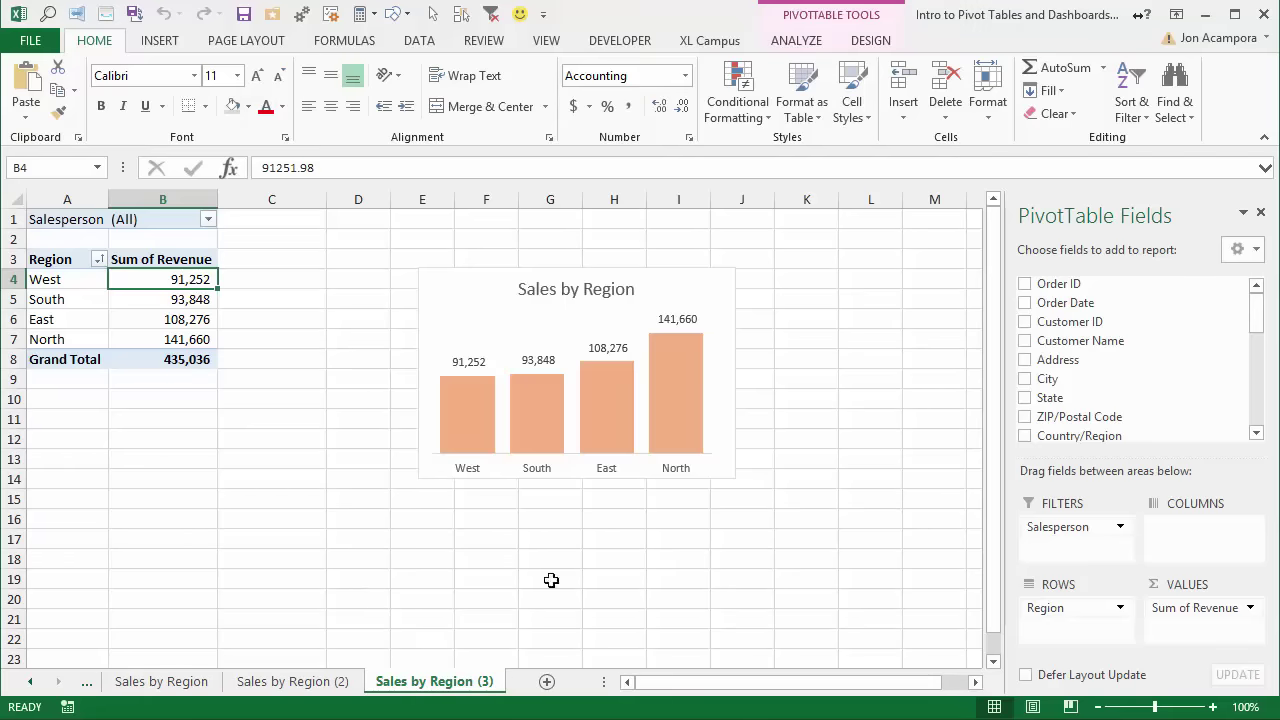
drag(1074, 611, 882, 609)
drag(1211, 608, 890, 593)
drag(1060, 530, 895, 535)
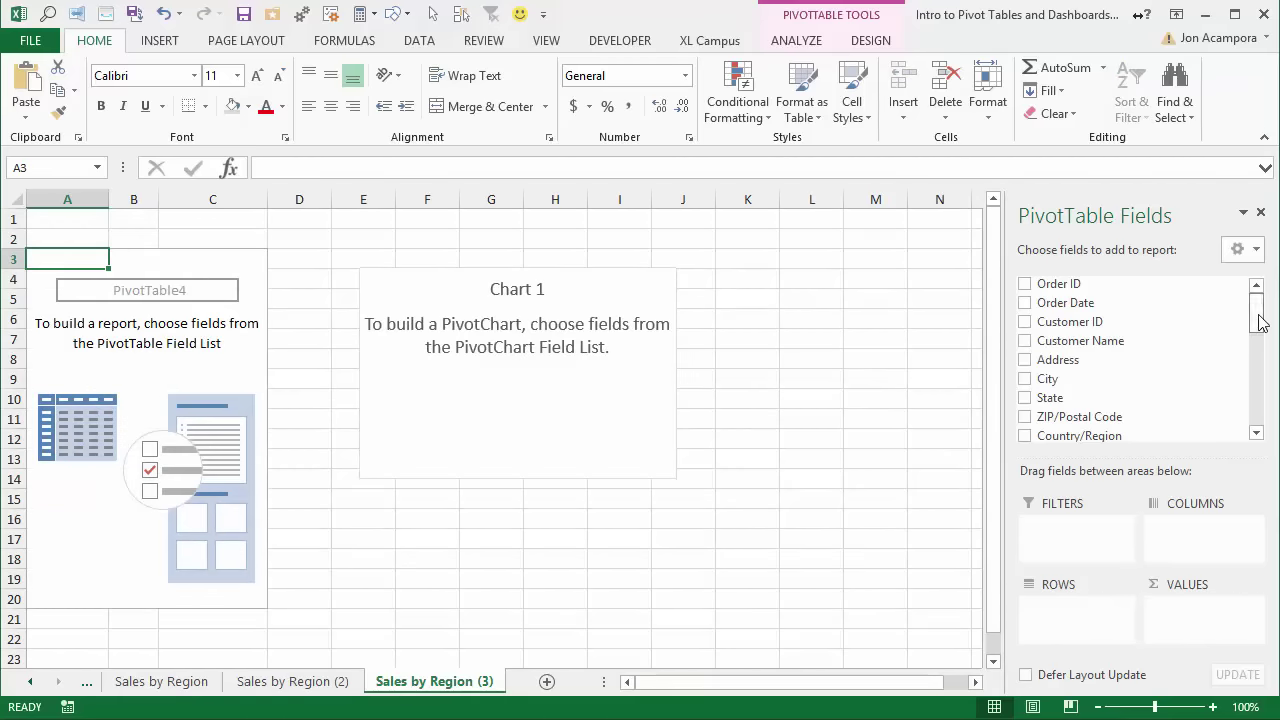
- Add Revenue as the row field of the emptied pivot table and group its values in intervals of 1000
drag(1260, 322, 1259, 425)
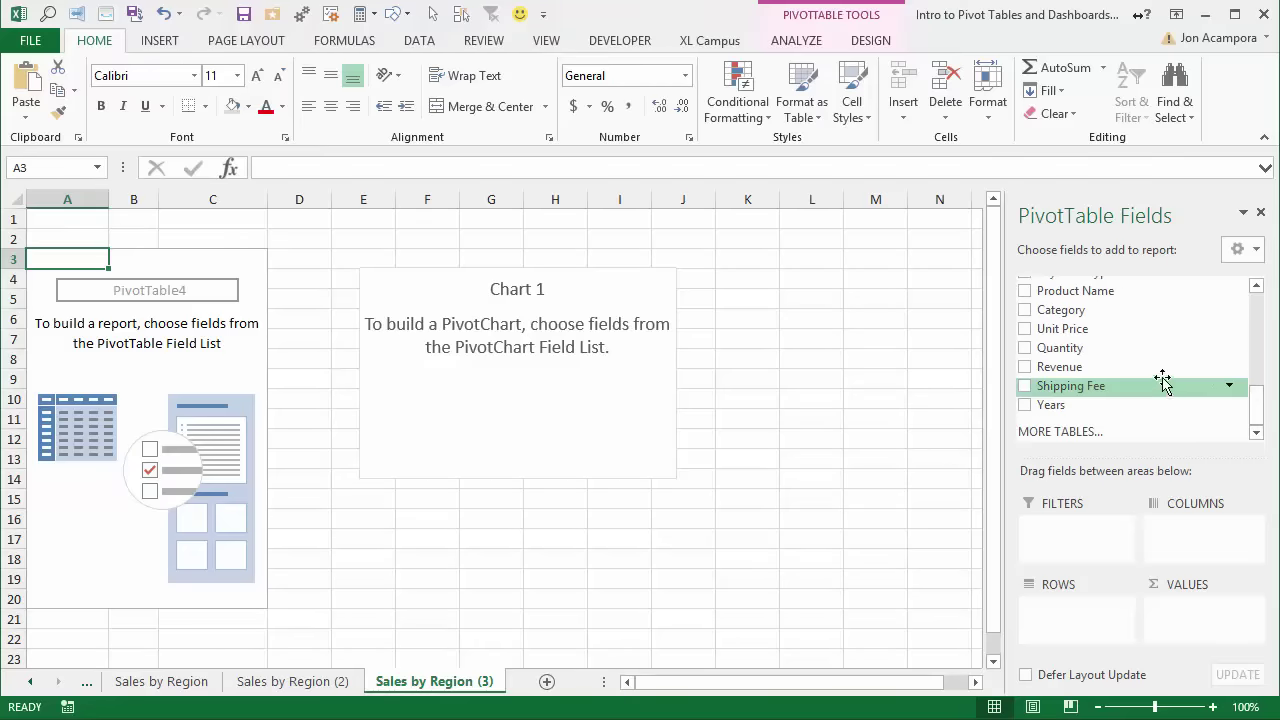
drag(1086, 366, 1068, 628)
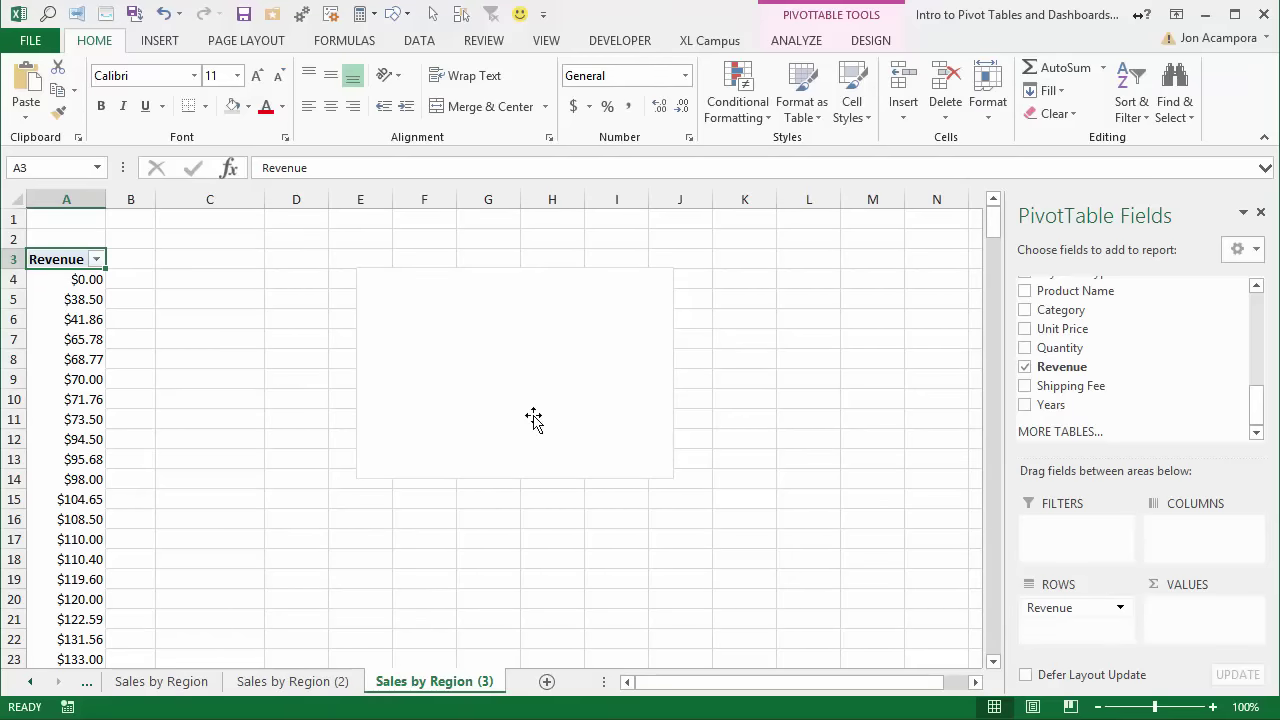
click(78, 340)
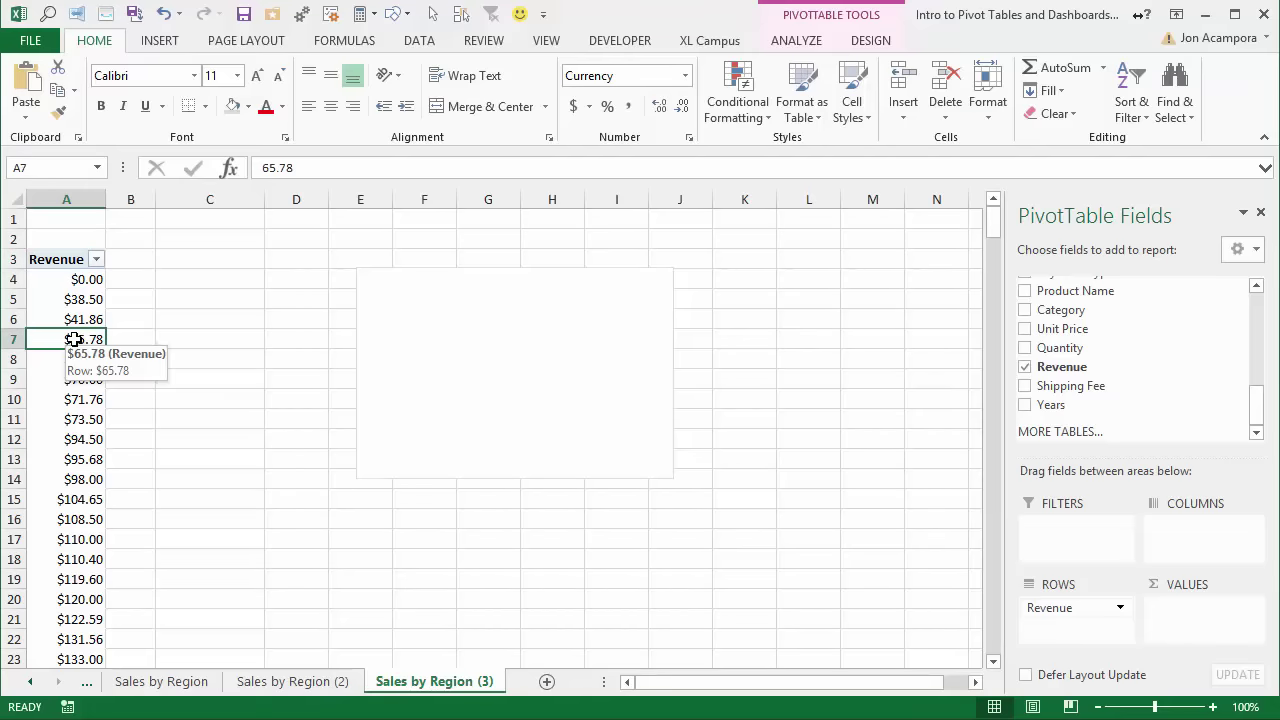
click(798, 45)
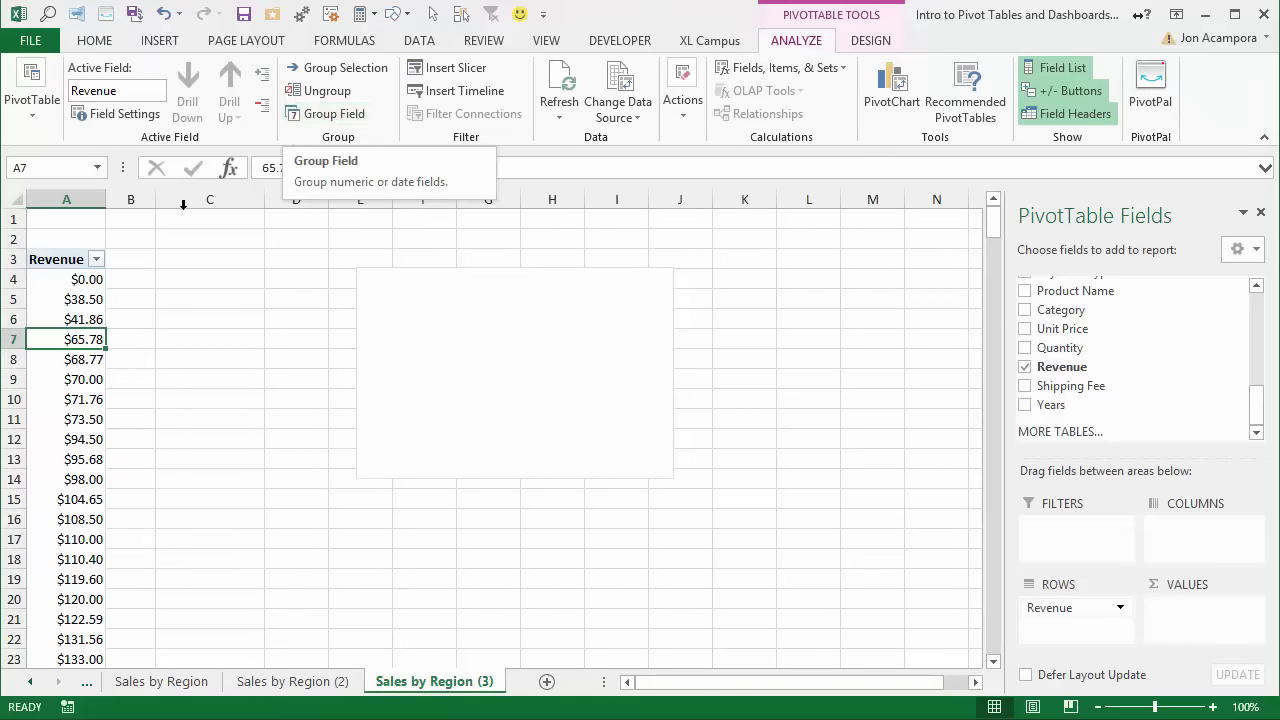
right_click(84, 321)
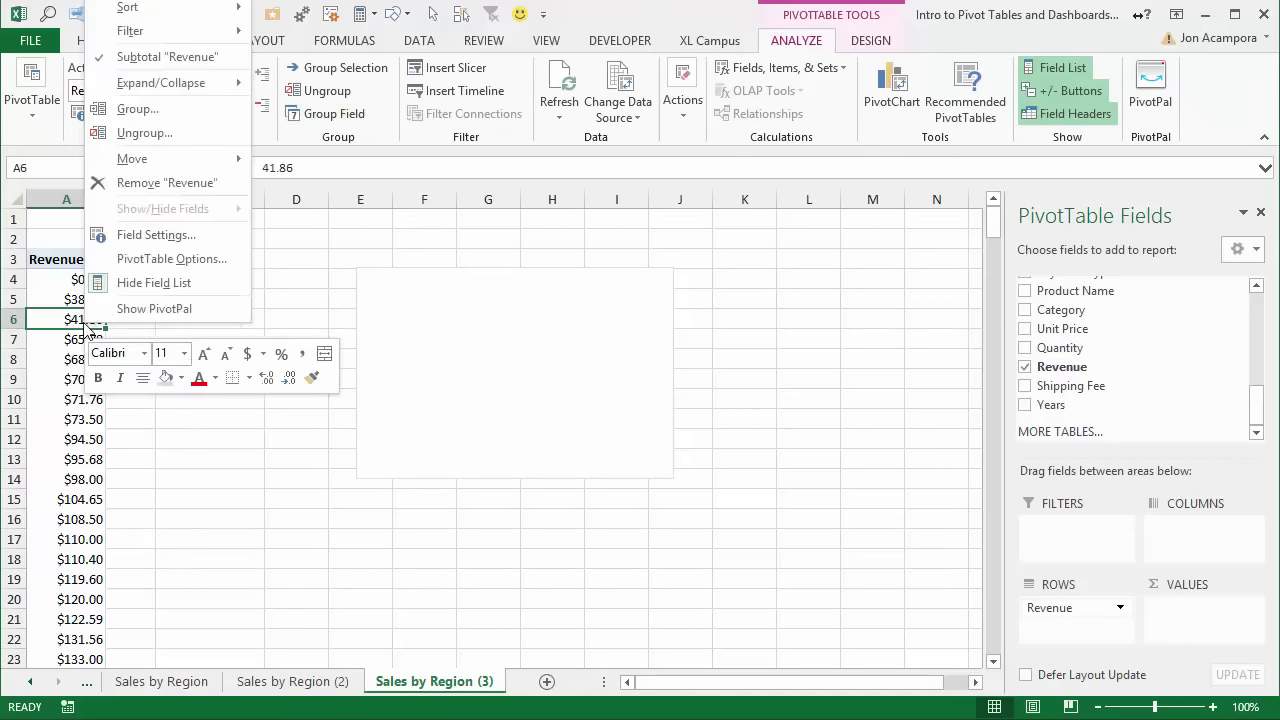
click(135, 111)
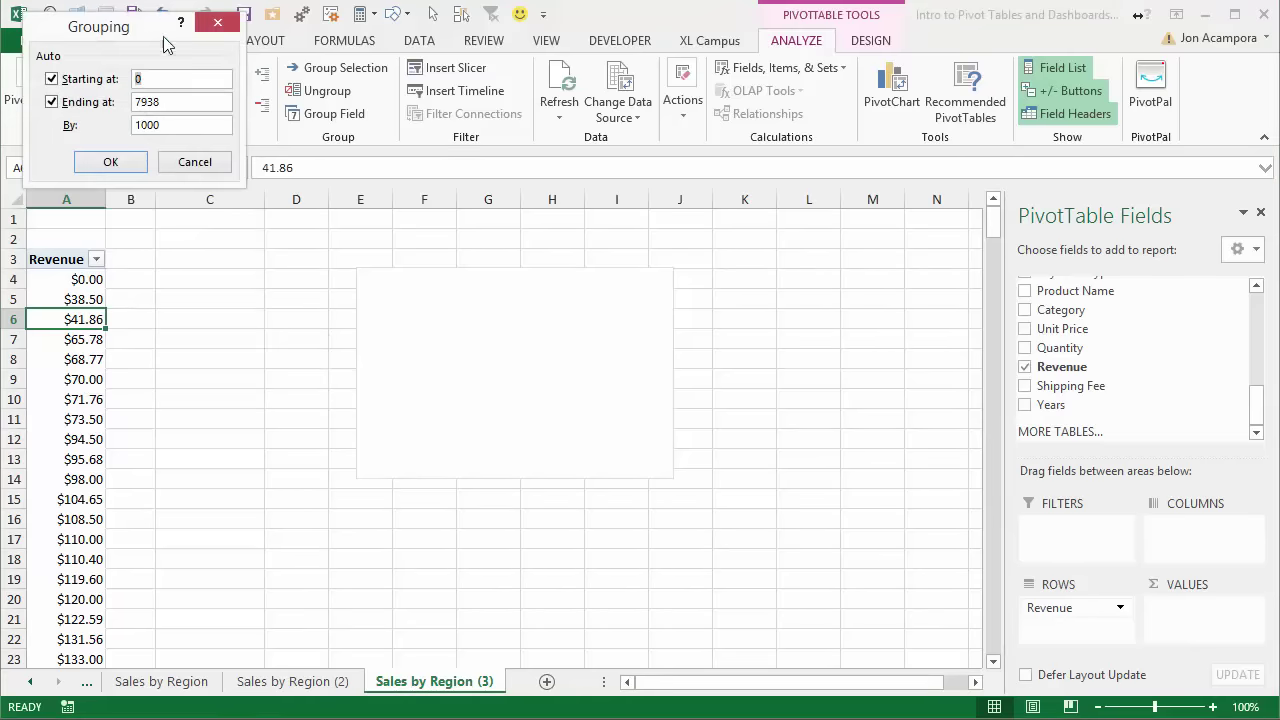
drag(146, 27, 463, 288)
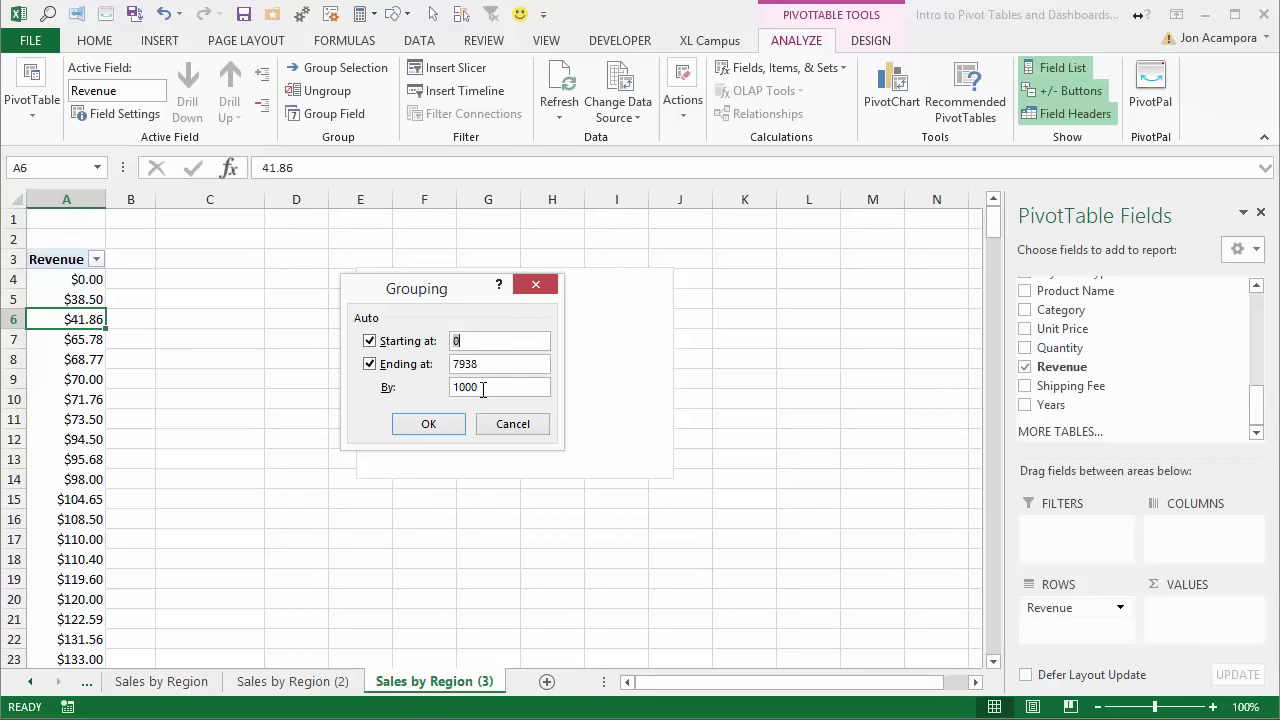
click(428, 424)
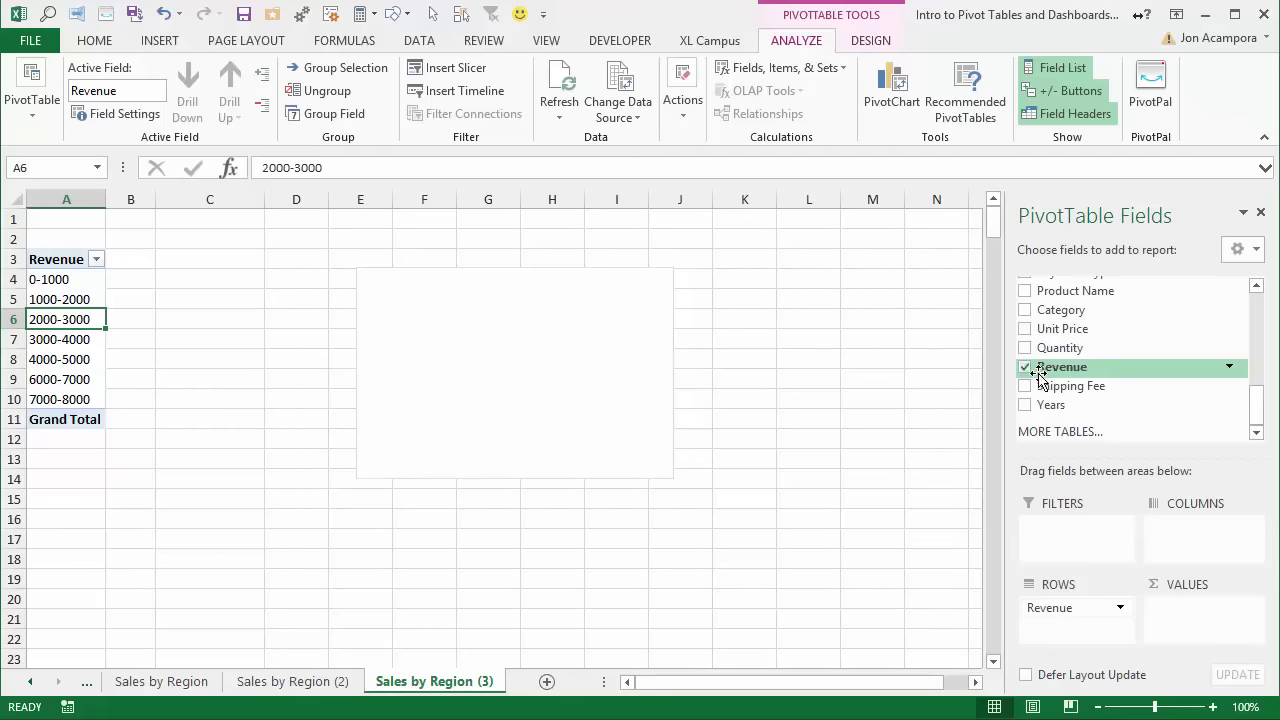
- Add Revenue to the pivot table's values as a count and widen the chart so its category labels fit
drag(1063, 372, 1182, 611)
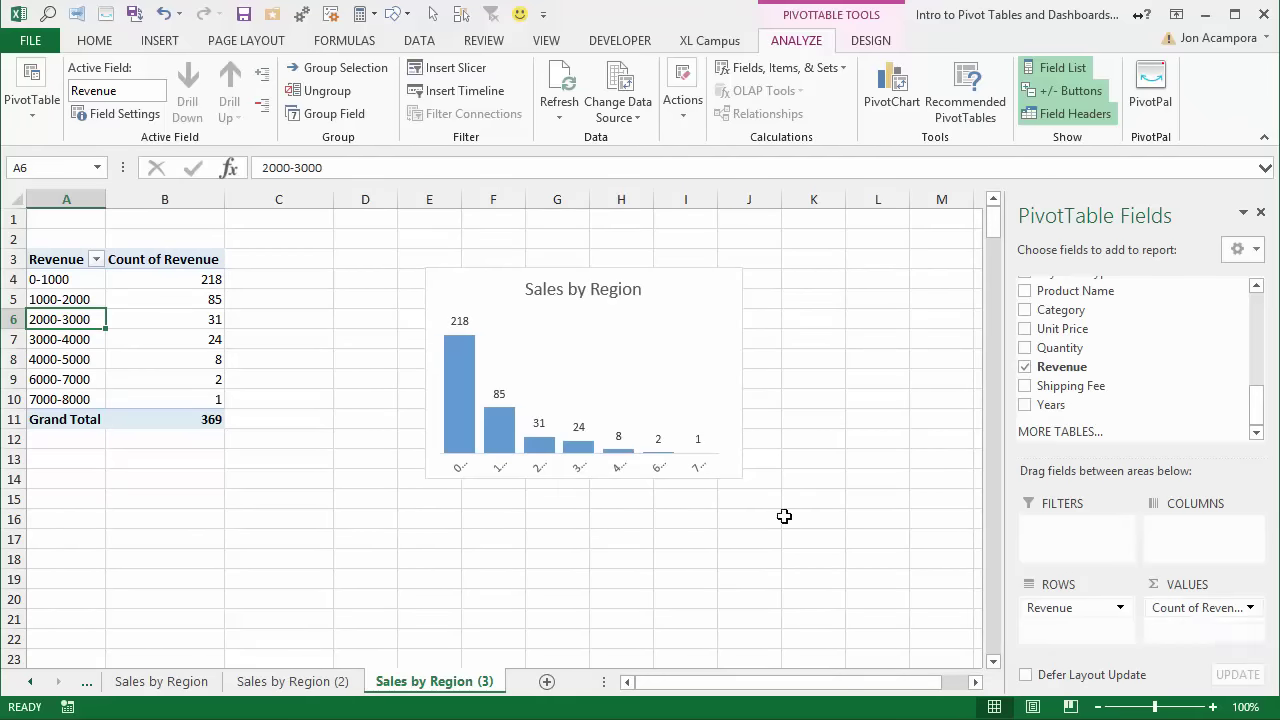
click(171, 281)
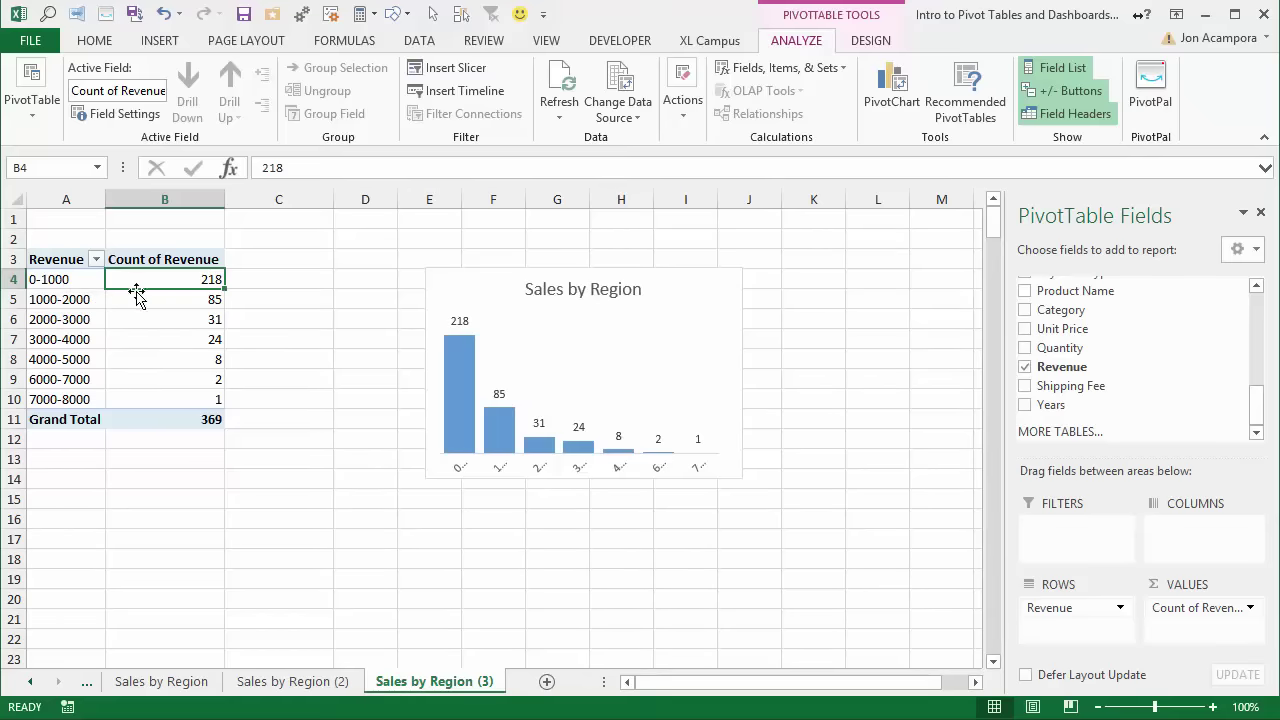
click(183, 300)
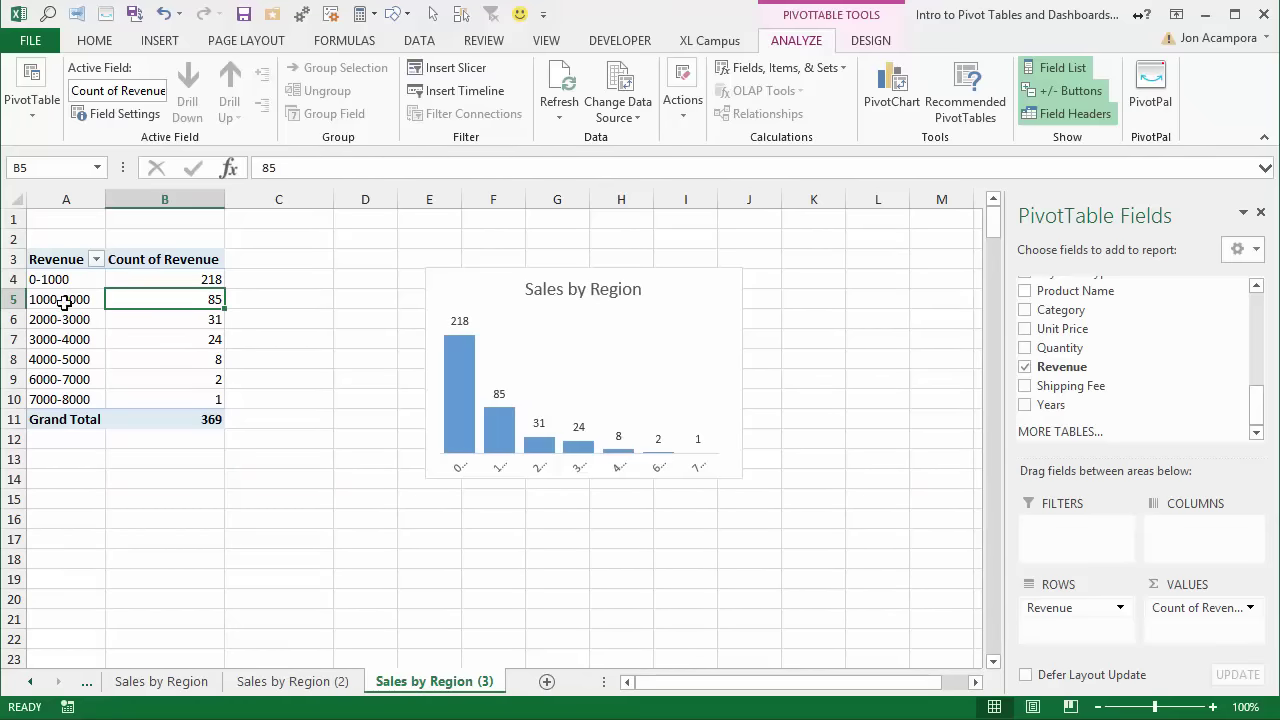
click(432, 460)
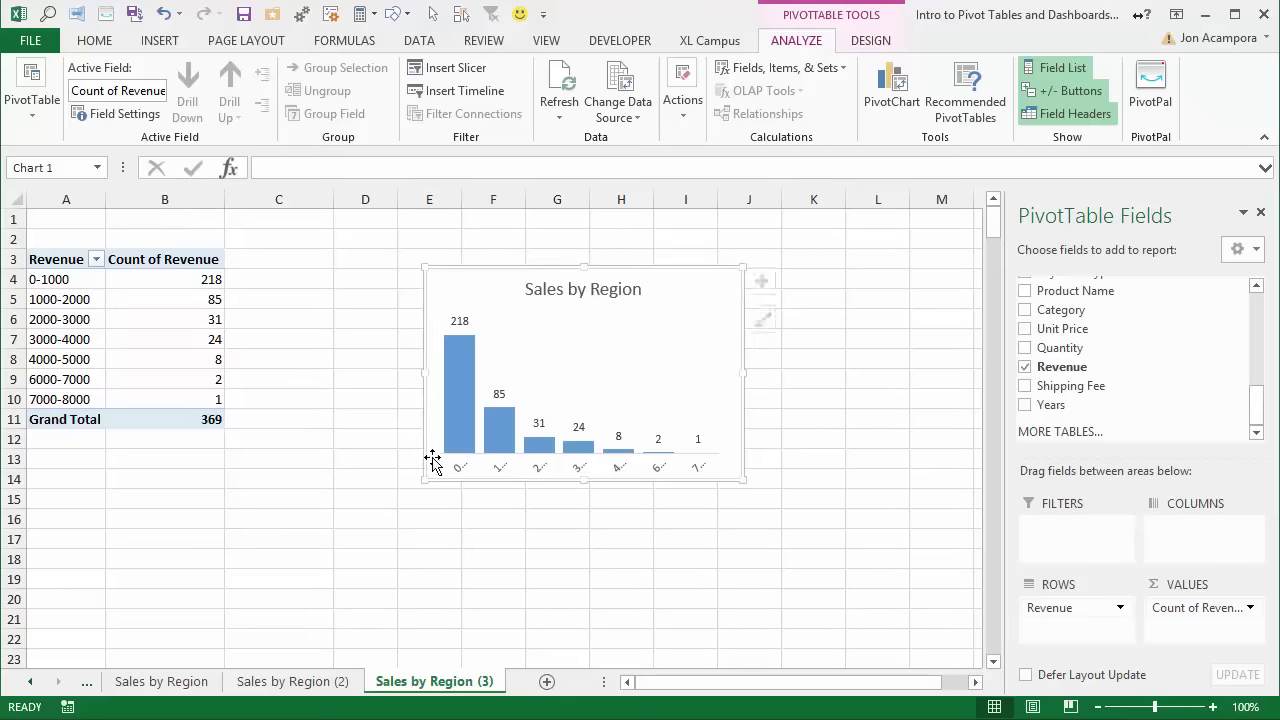
drag(423, 480, 313, 489)
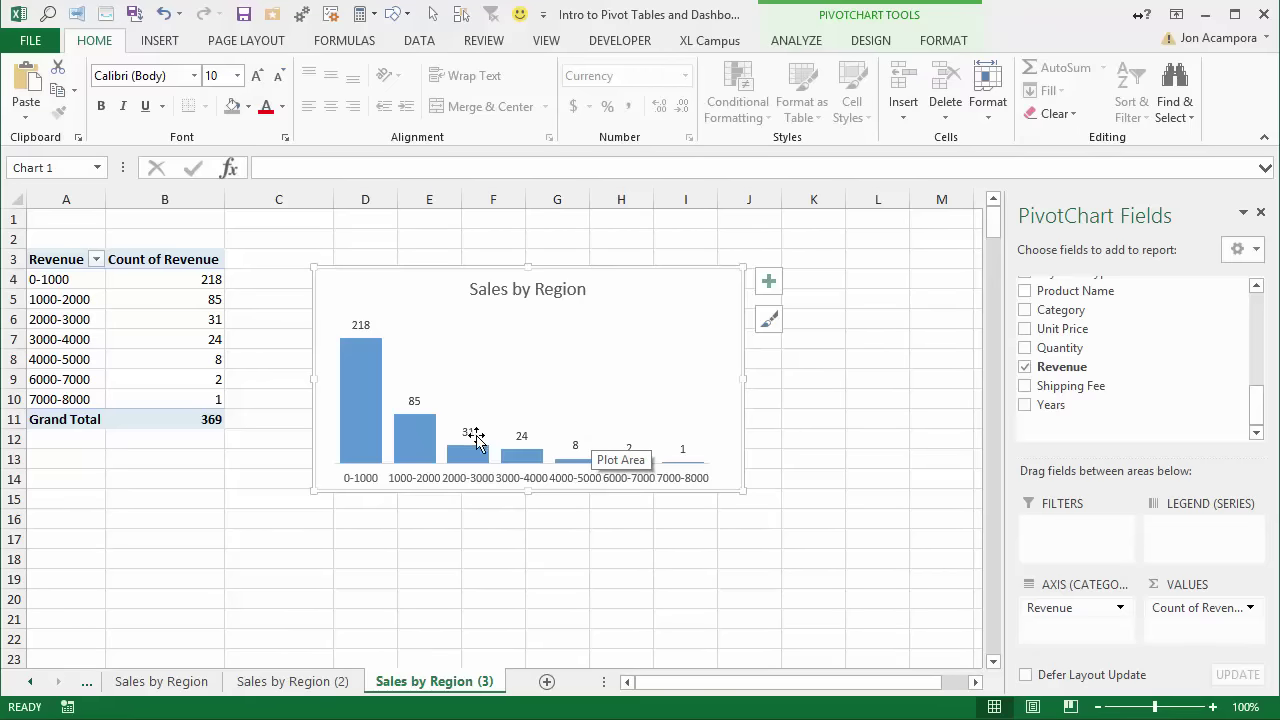
mouse_move(474, 462)
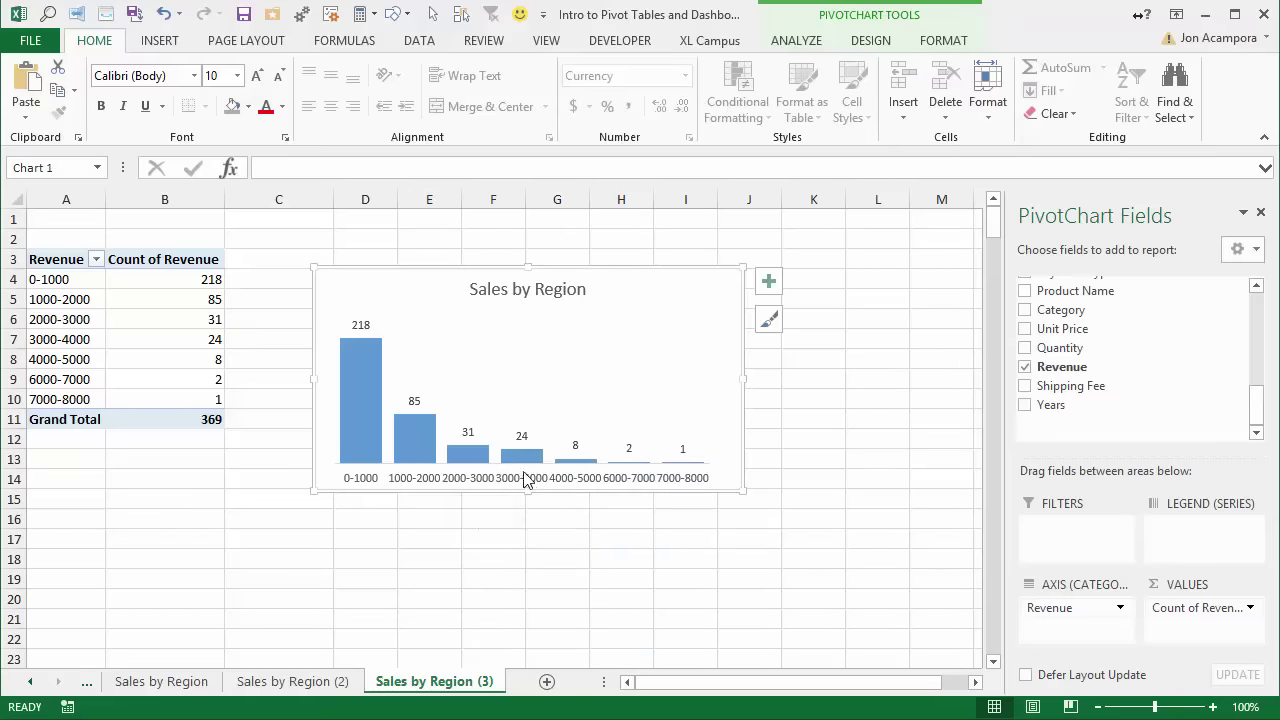
mouse_move(522, 465)
- Change the Revenue grouping to end at 4000
click(61, 322)
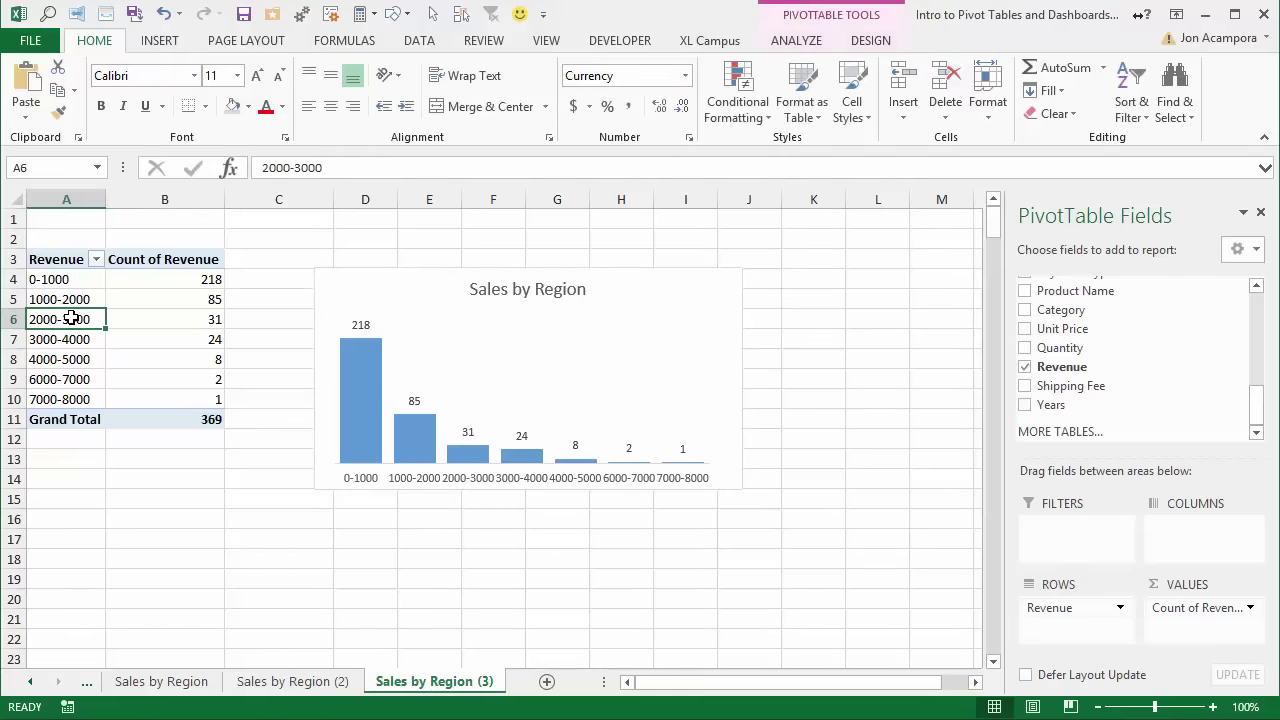
click(790, 44)
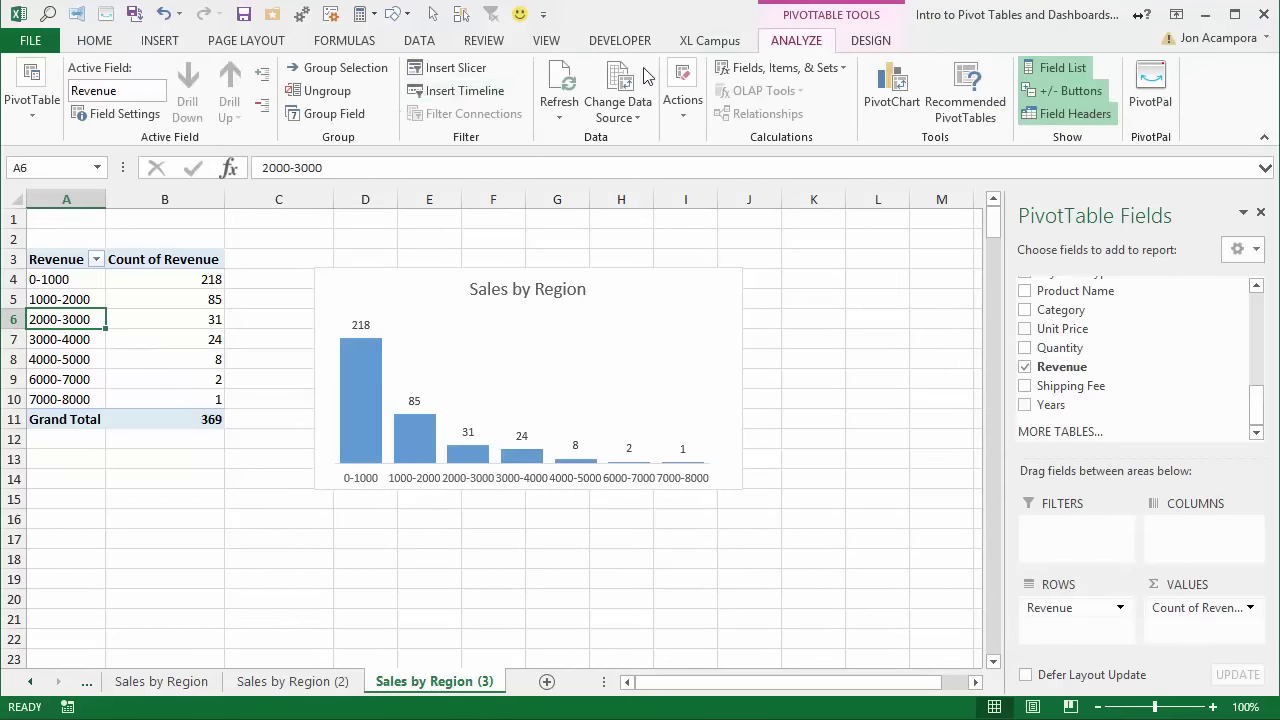
click(330, 113)
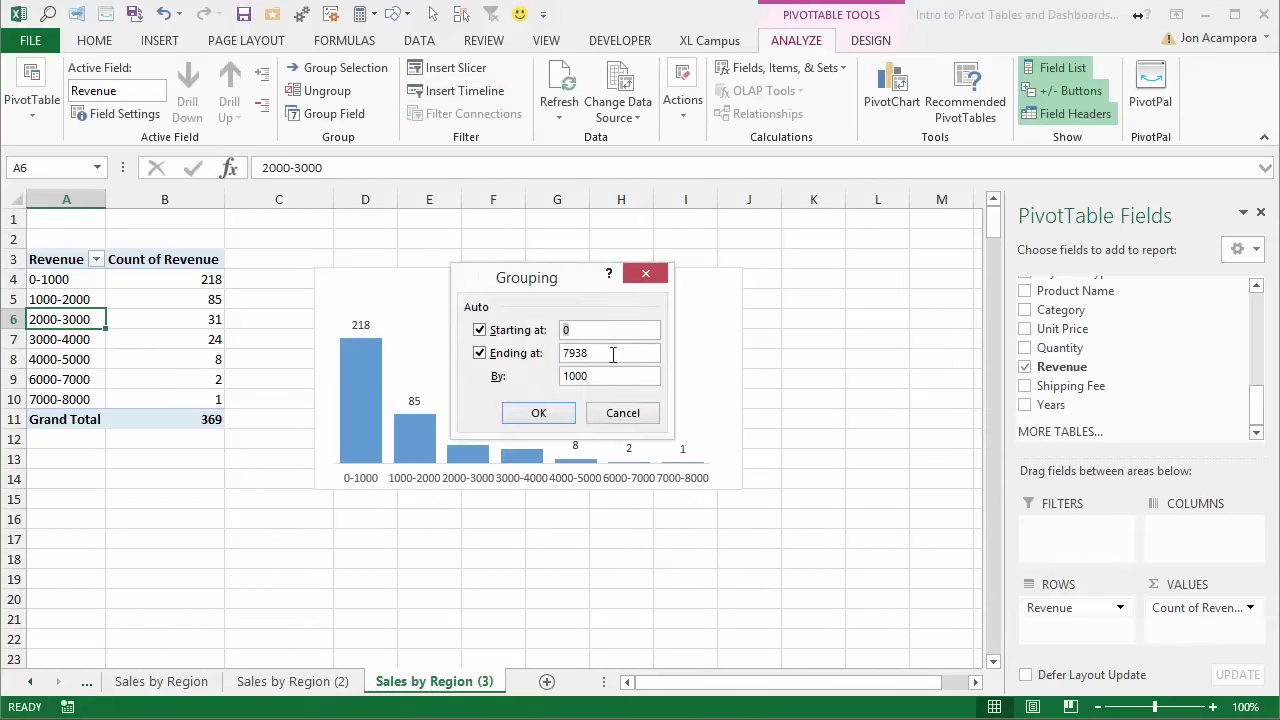
drag(607, 357, 560, 353)
text(4000)
click(555, 418)
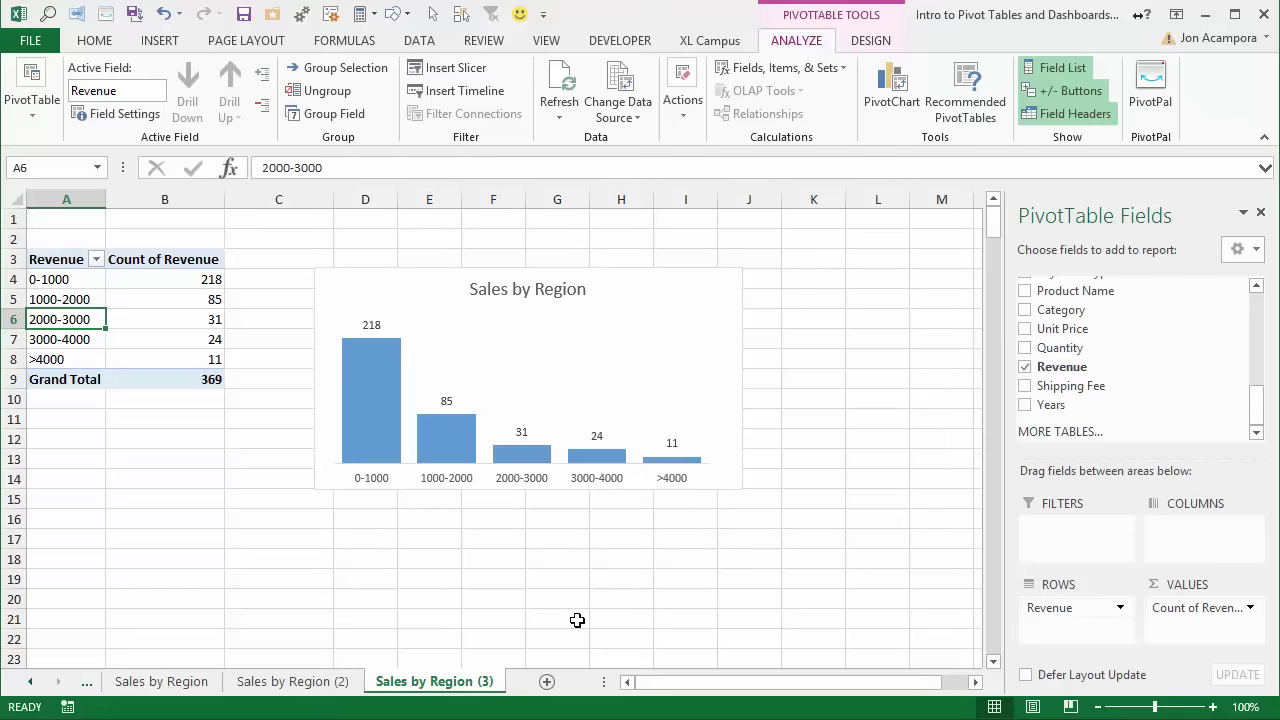
- Insert a new worksheet and name it Dashboard
click(547, 681)
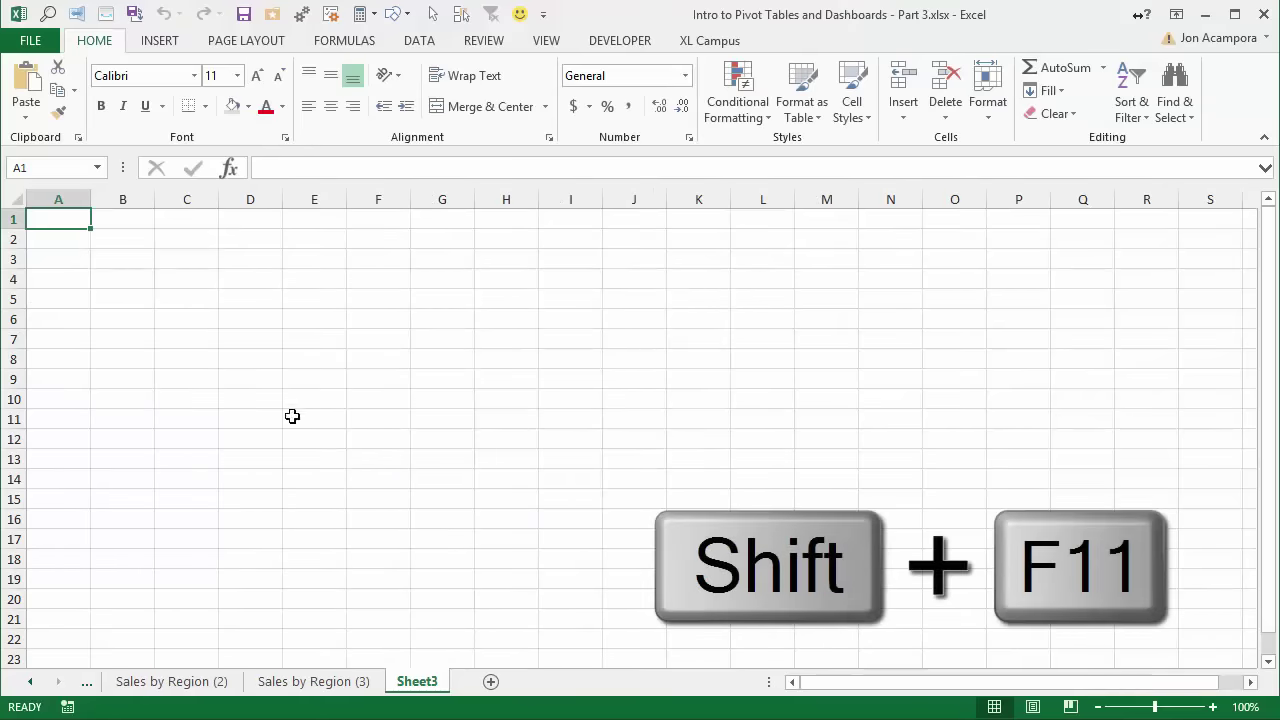
double_click(417, 683)
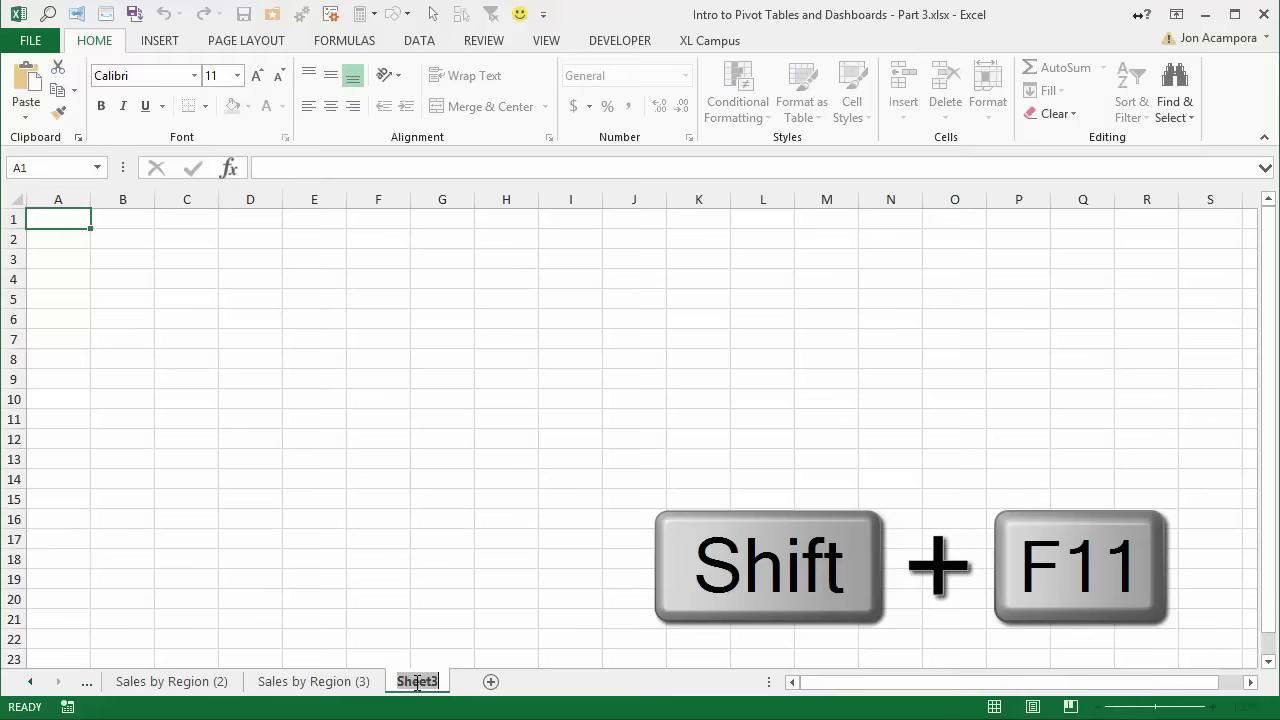
text(Dashboard)
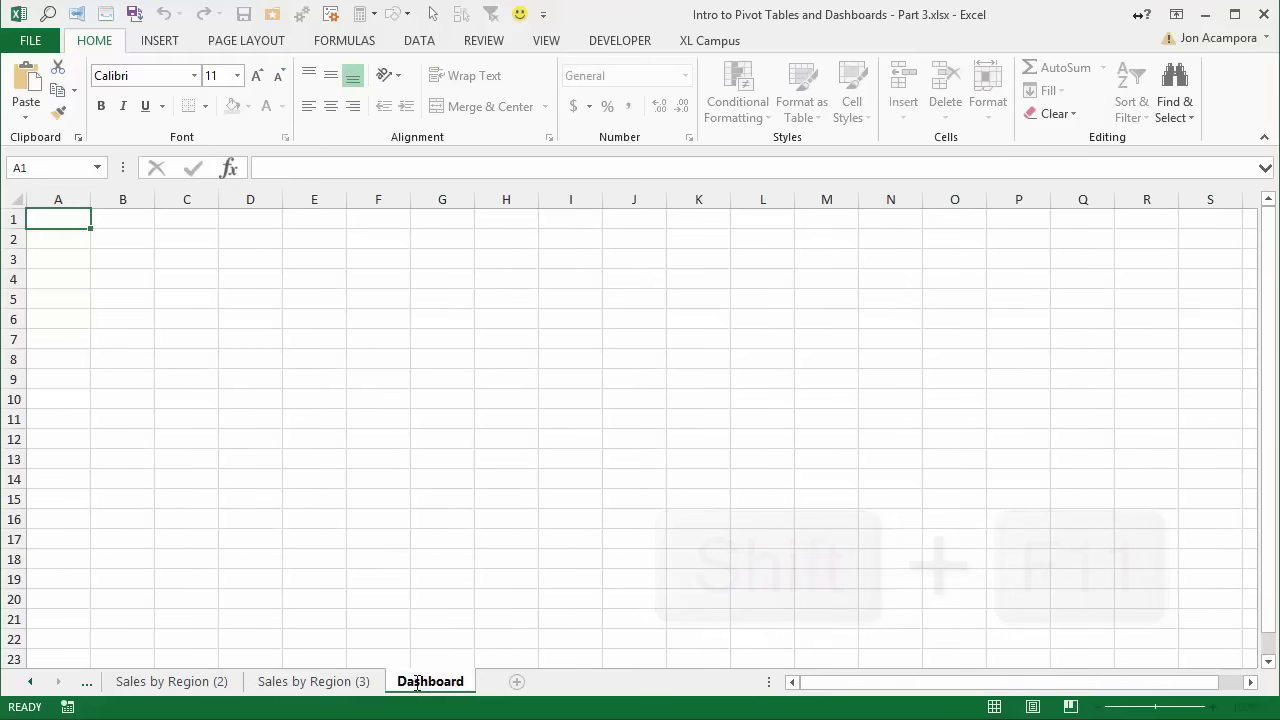
key(Return)
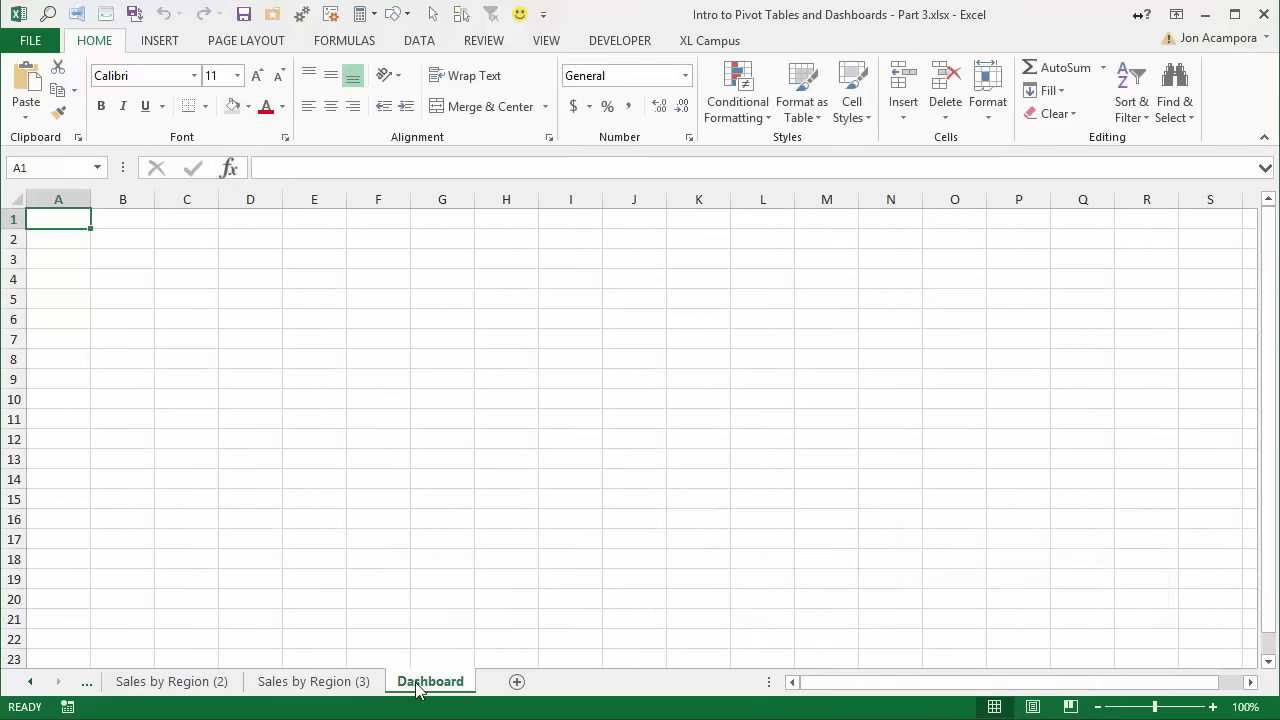
- Fill all cells of the Dashboard sheet with light gray
click(16, 204)
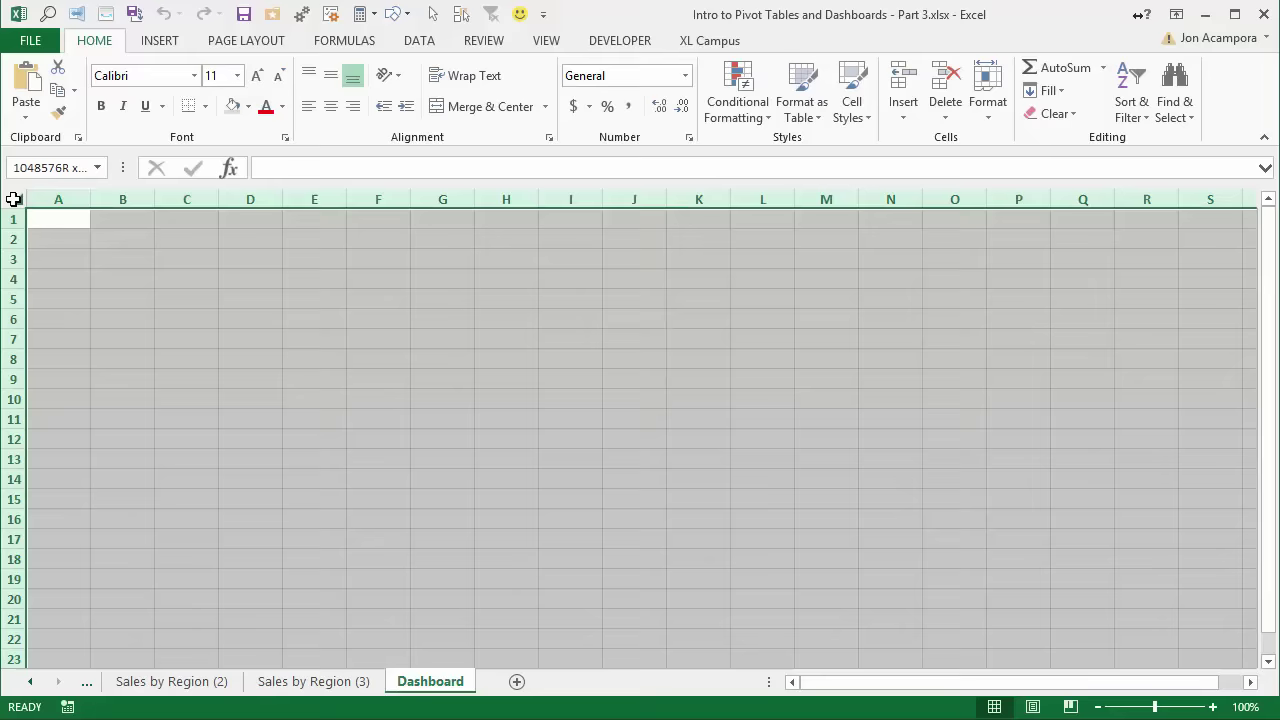
click(236, 108)
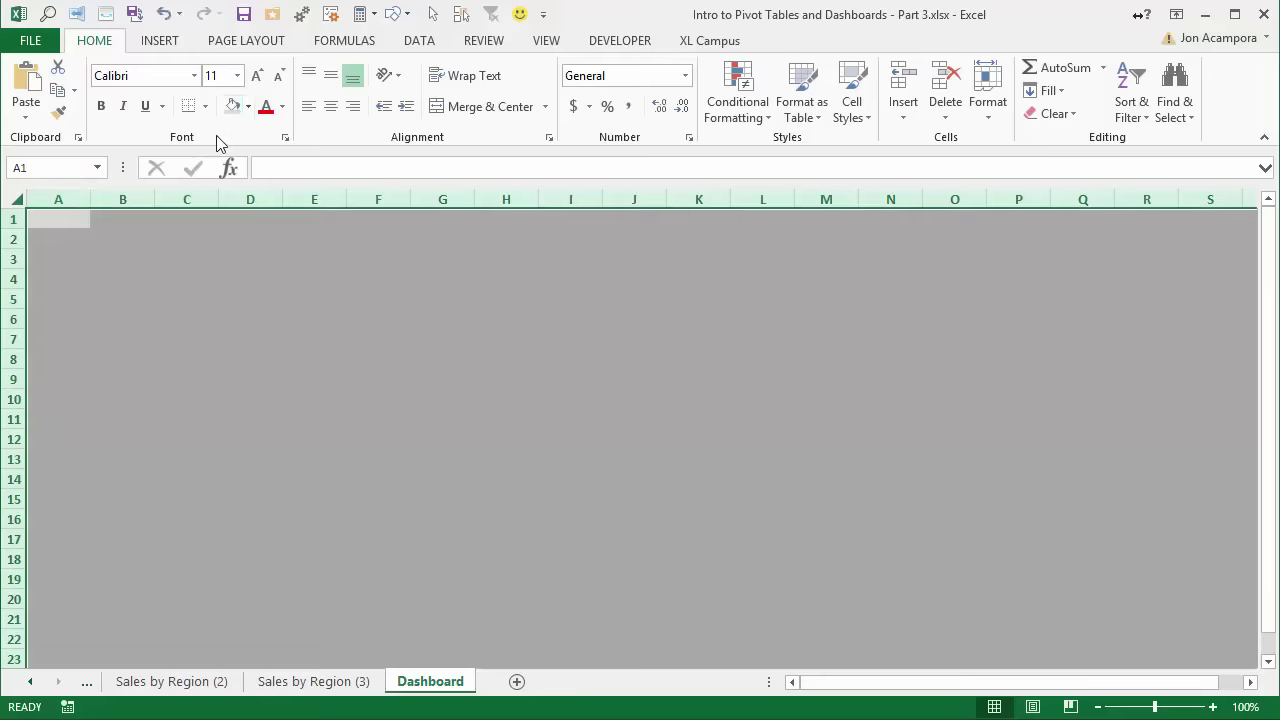
click(101, 235)
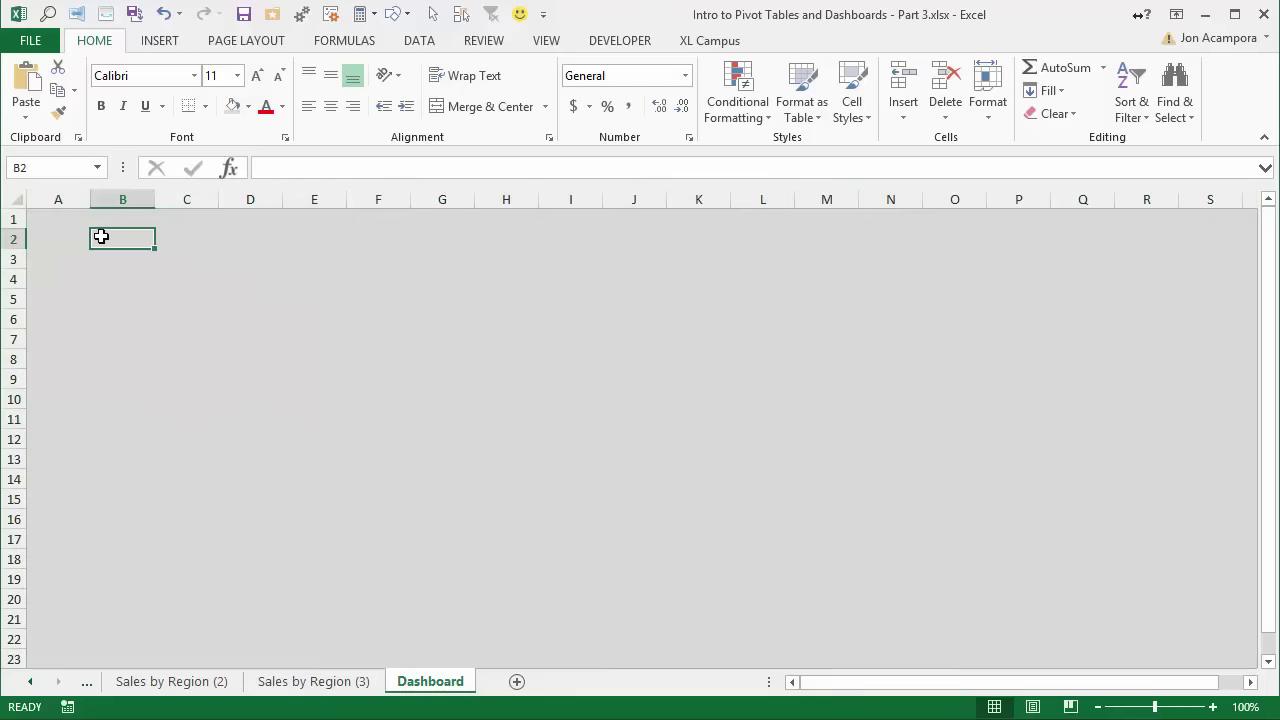
- Copy the revenue count chart from the Sales by Region (3) sheet and paste it at cell B4 of the Dashboard sheet
click(312, 682)
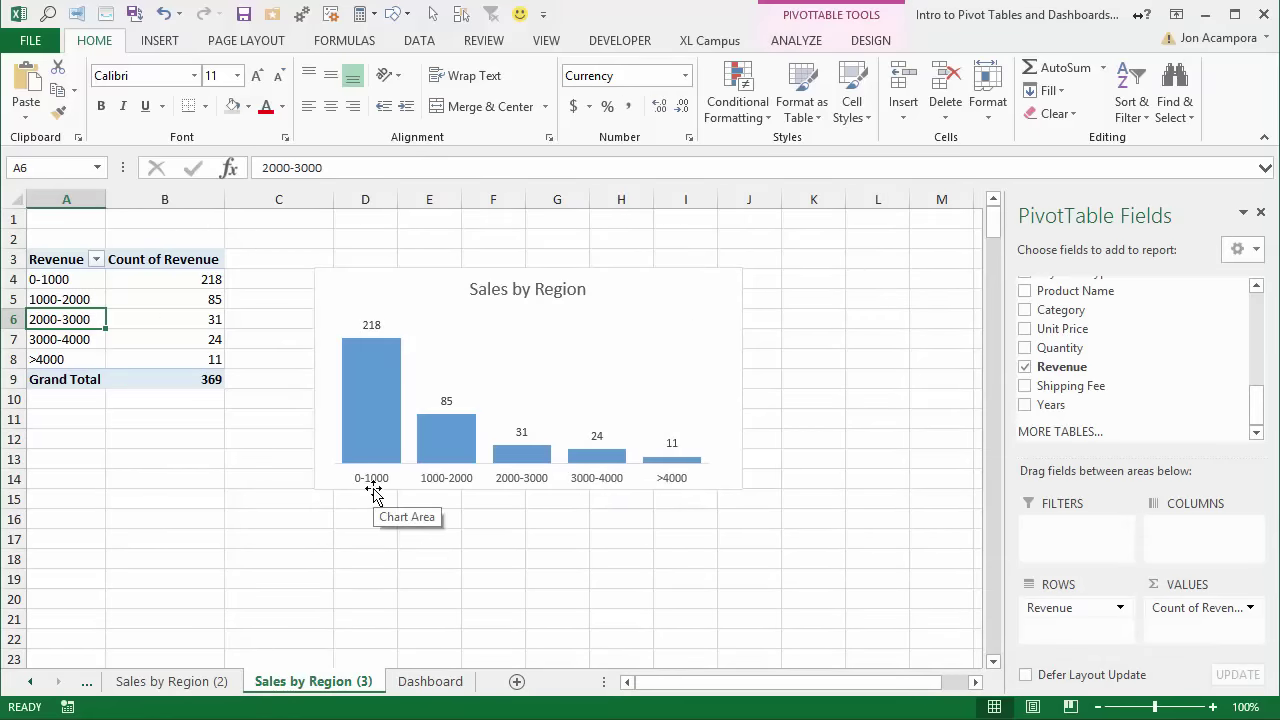
right_click(377, 491)
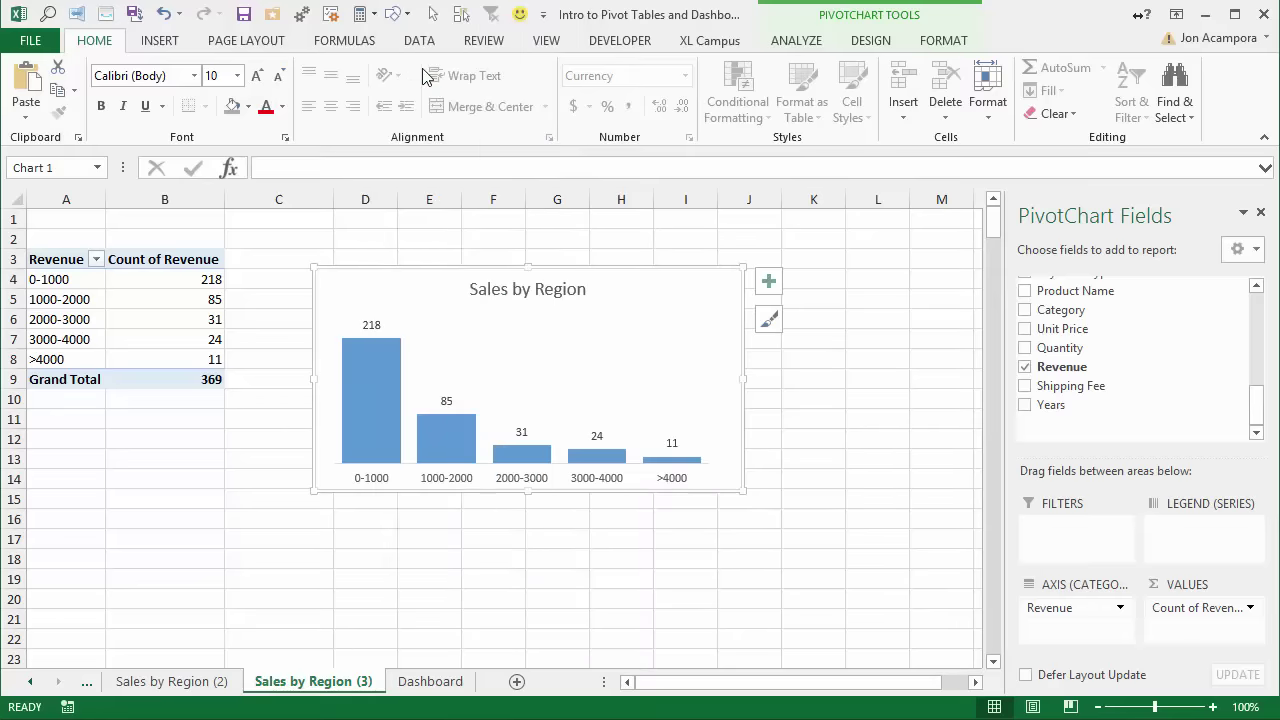
click(424, 71)
click(430, 681)
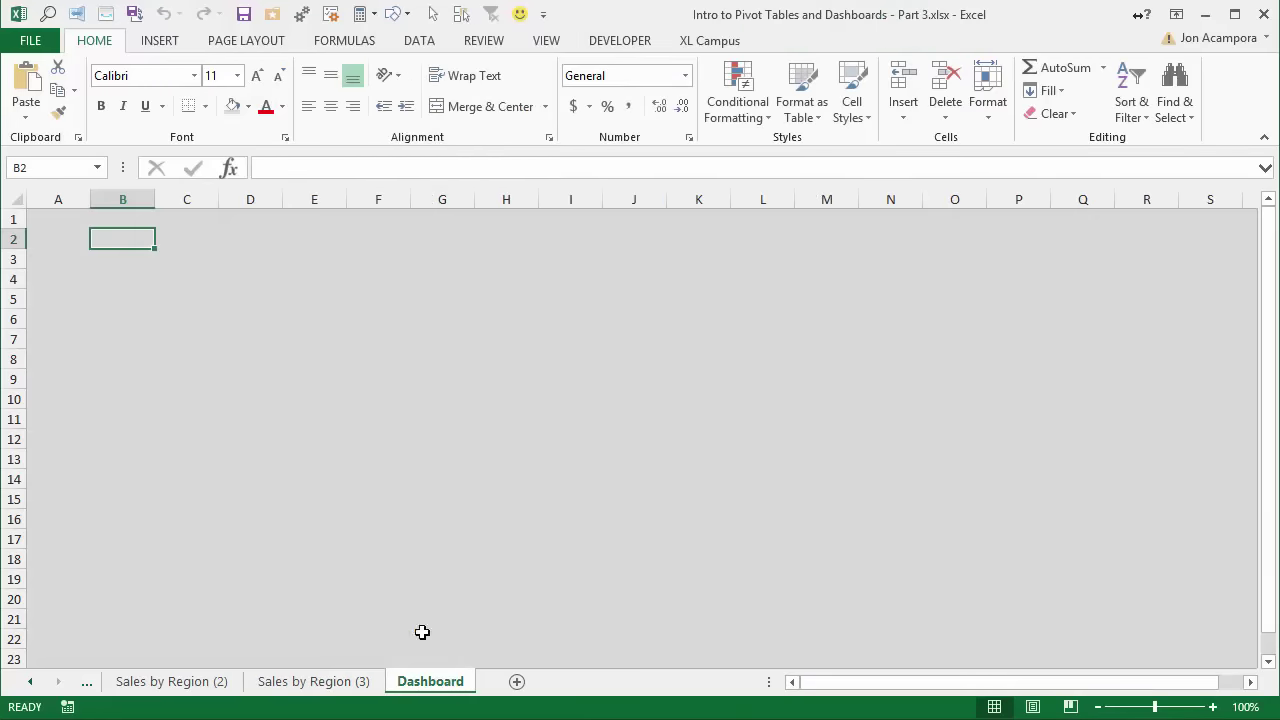
right_click(125, 269)
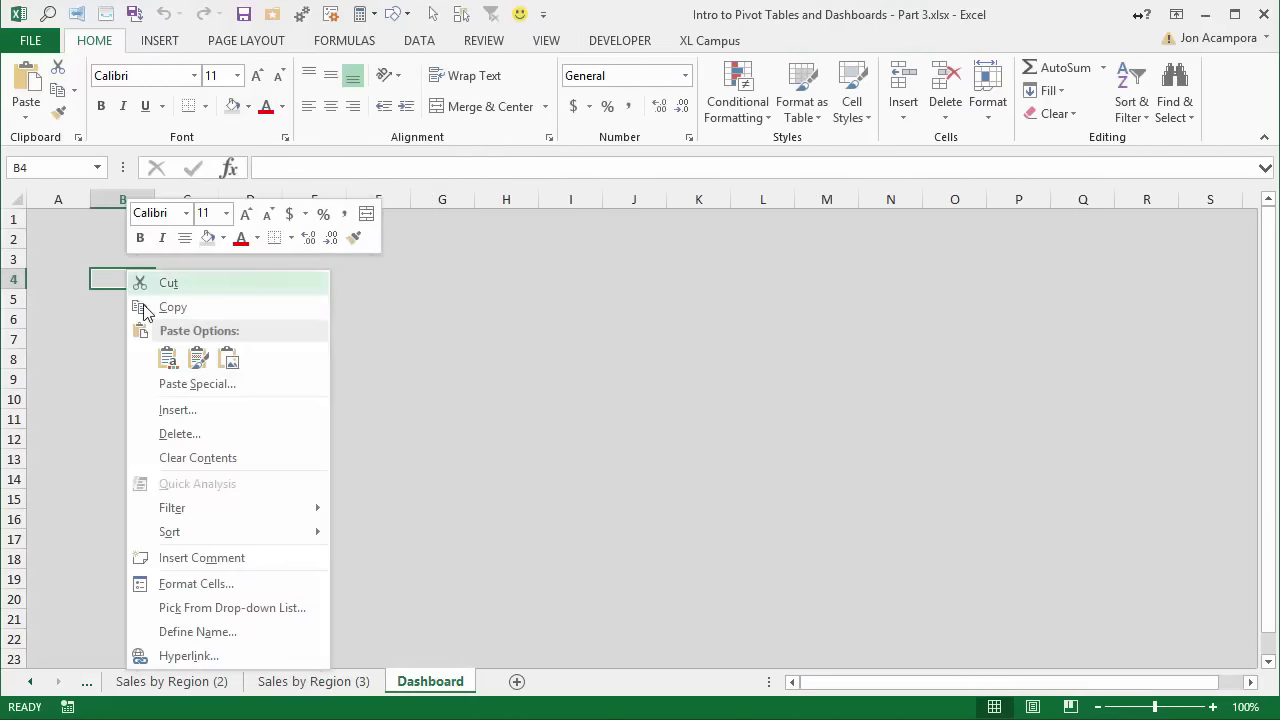
click(165, 361)
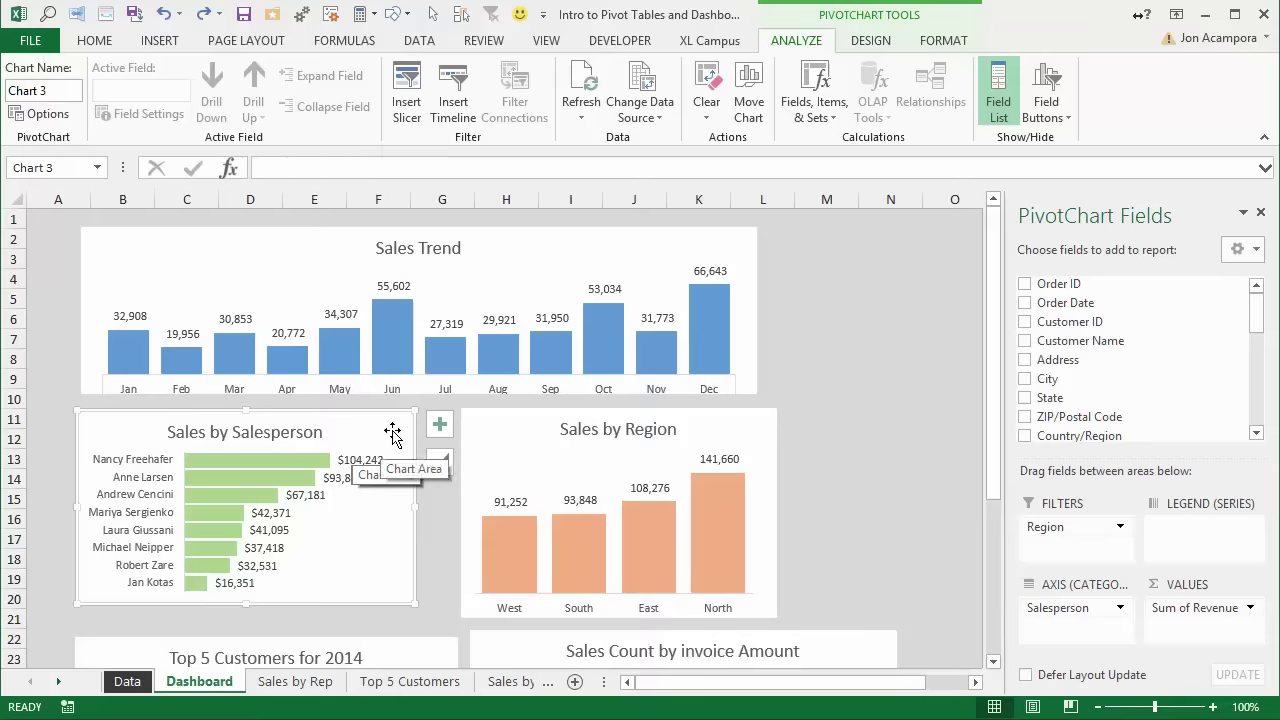
- Set the width of the Sales by Salesperson chart to 3.5"
scroll(398, 432, down, 1)
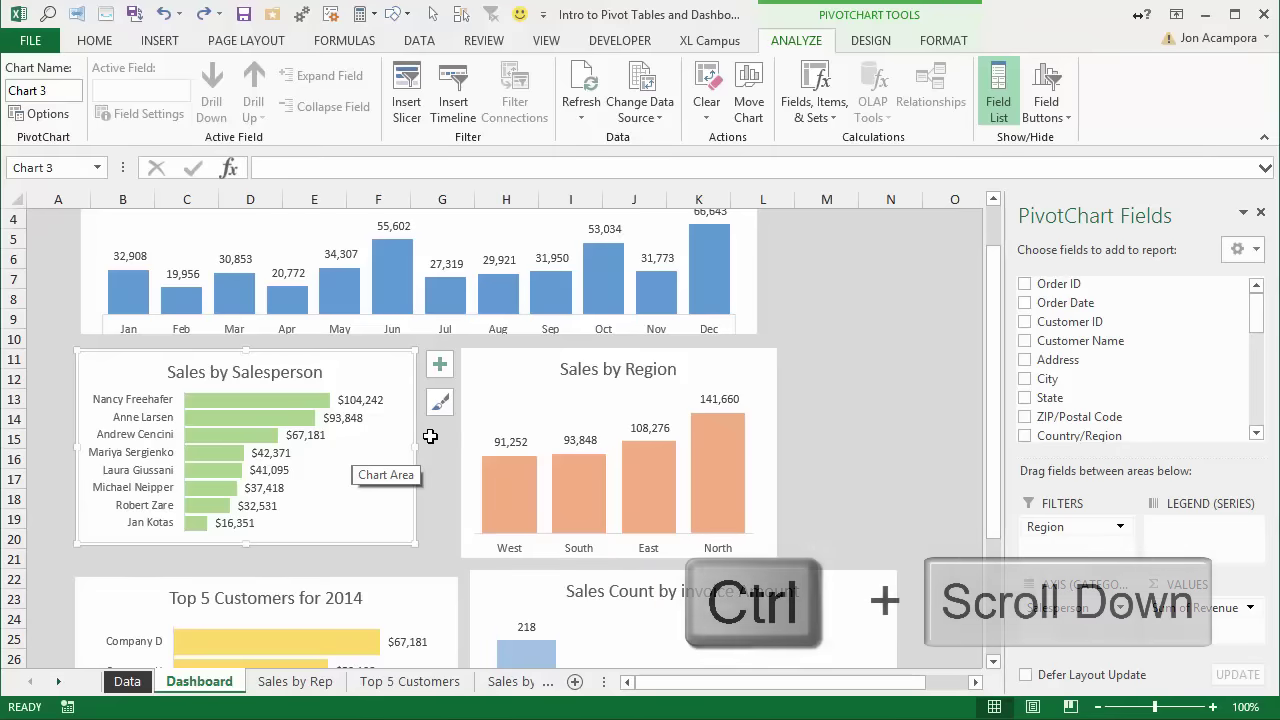
ctrl+scroll(428, 437, down, 1)
ctrl+scroll(430, 436, down, 1)
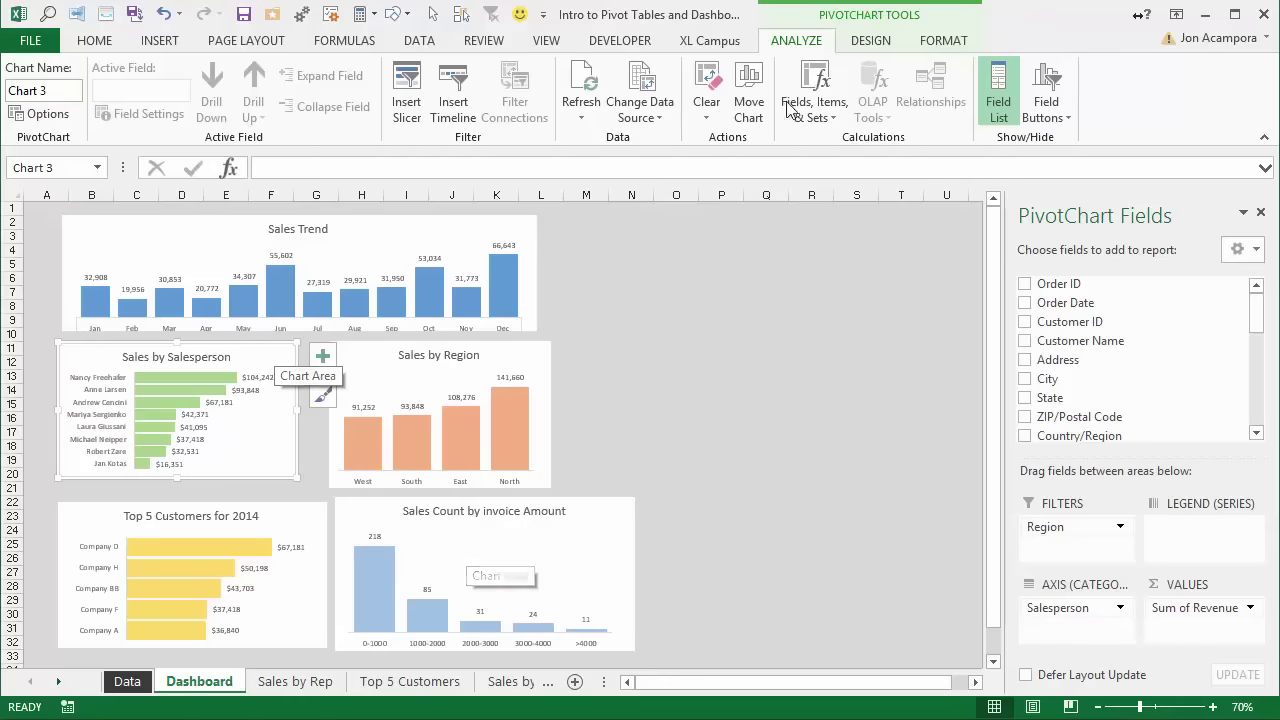
click(944, 42)
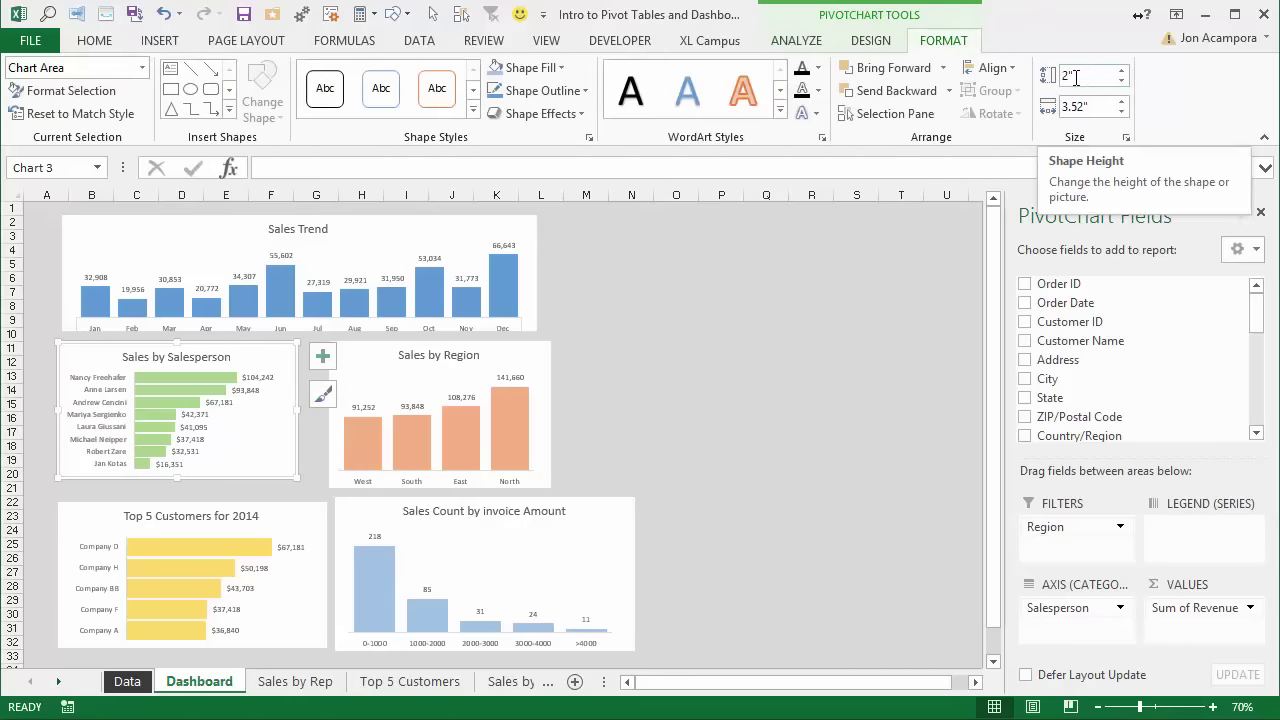
click(1088, 106)
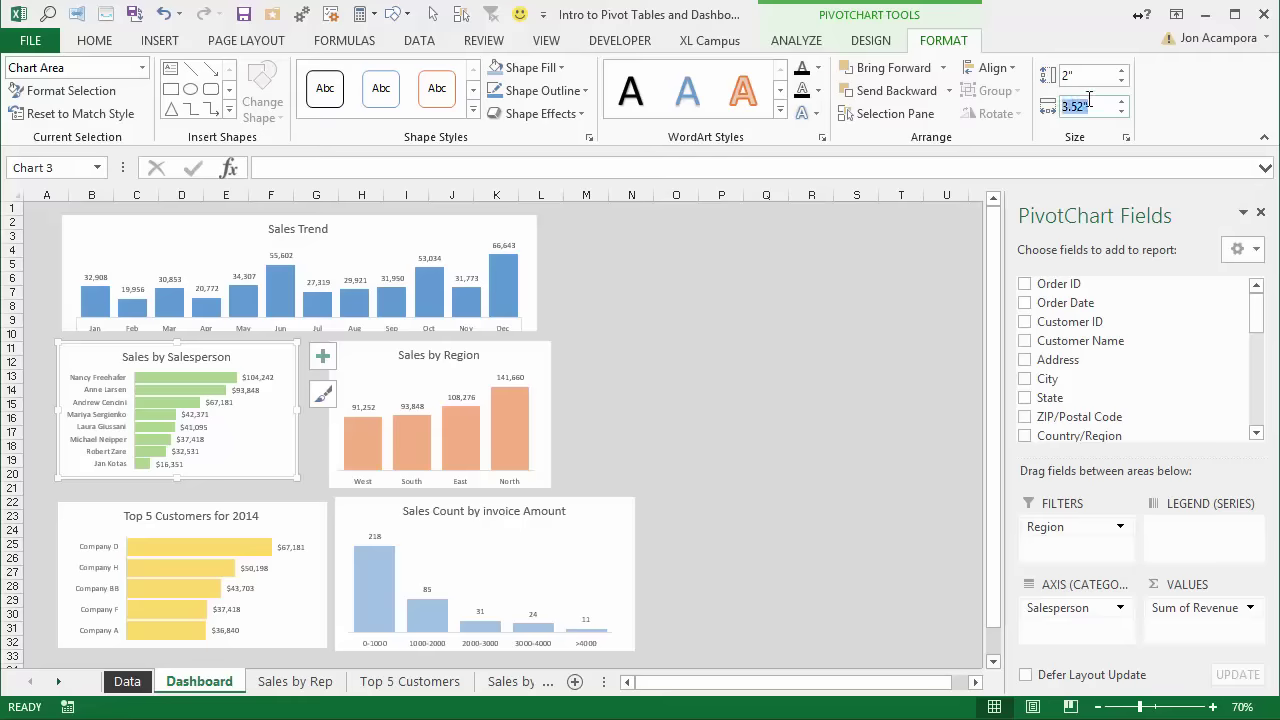
text(3.5)
key(Return)
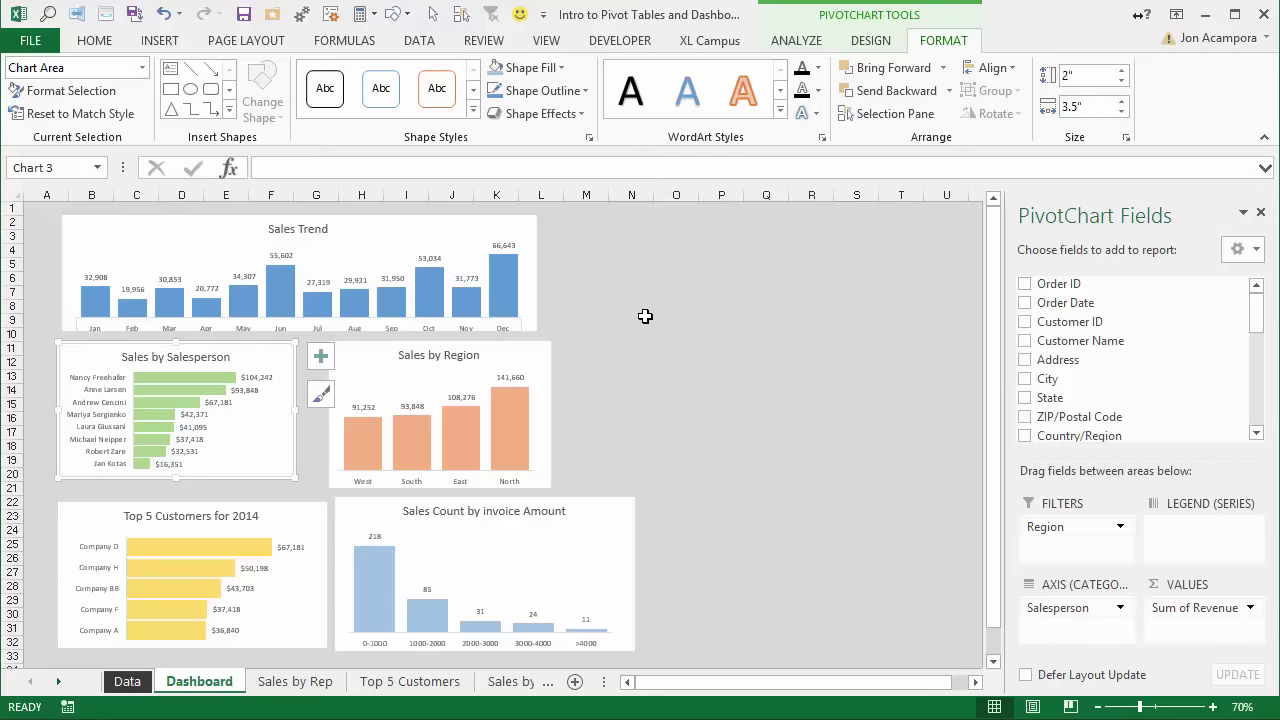
- Resize the Sales by Region, Sales Count by invoice Amount and Top 5 Customers charts together to 2" high and 3.5" wide
click(537, 345)
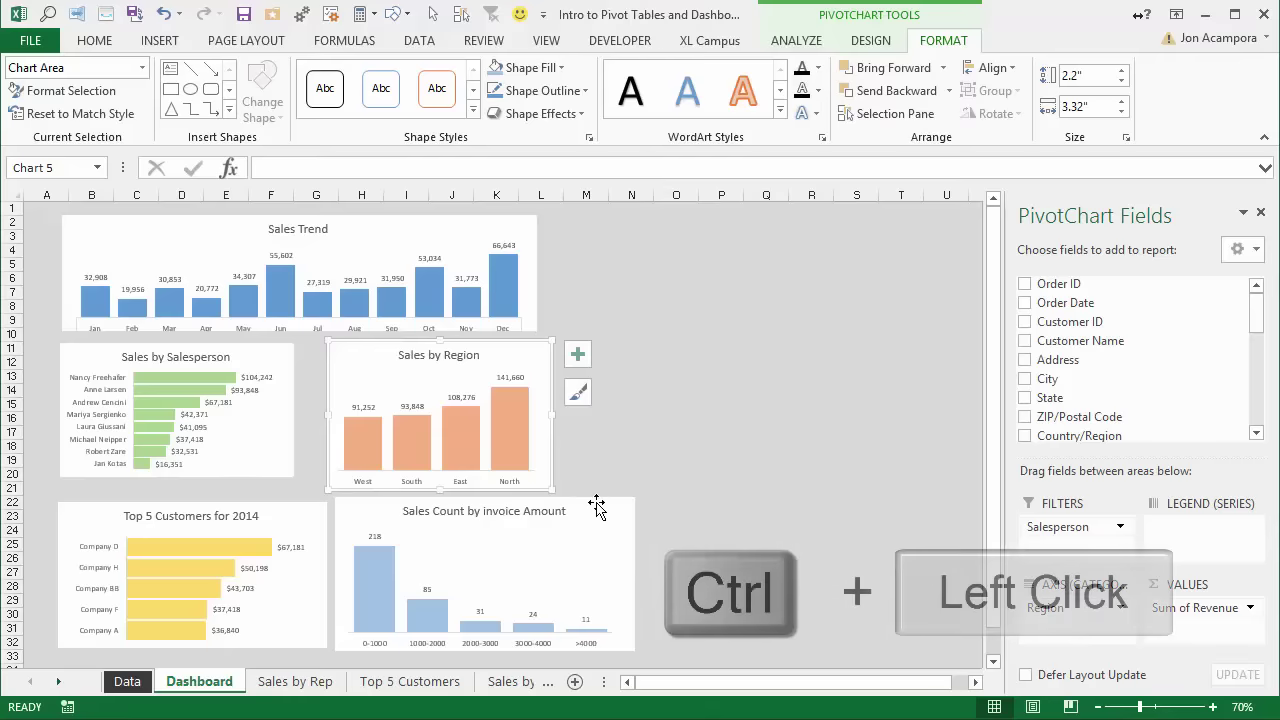
ctrl+click(565, 505)
ctrl+click(298, 510)
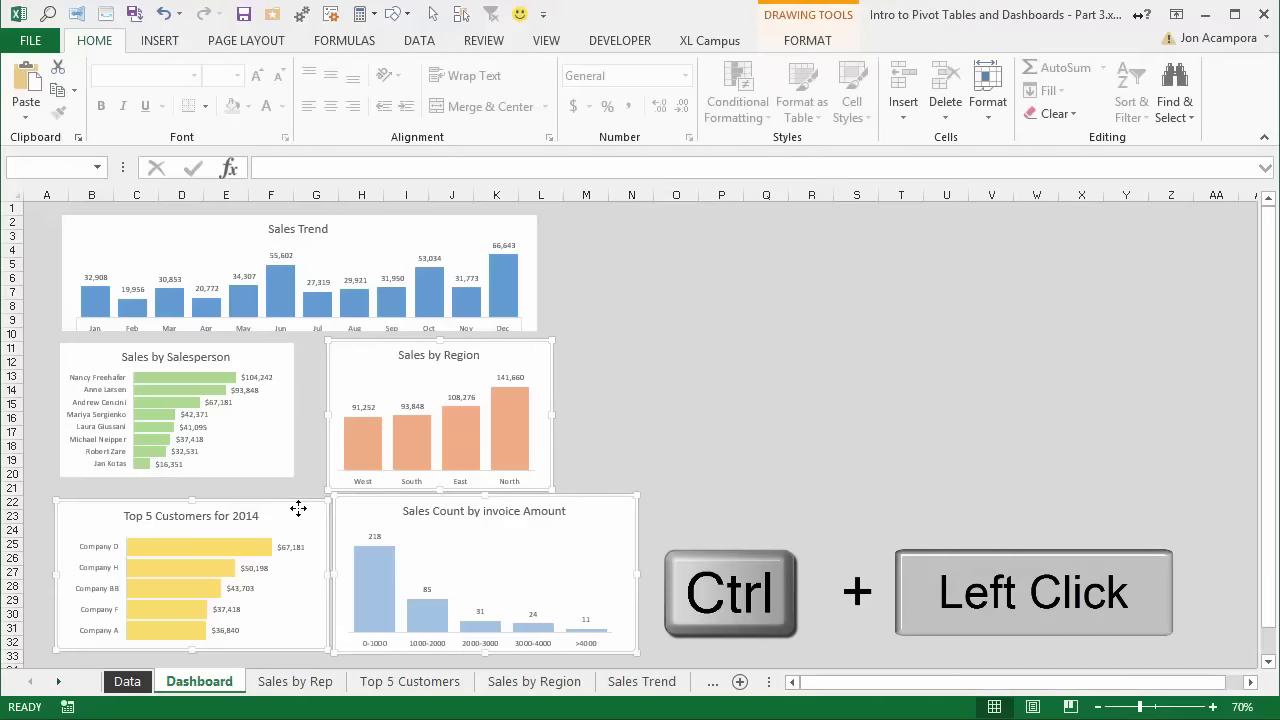
click(808, 40)
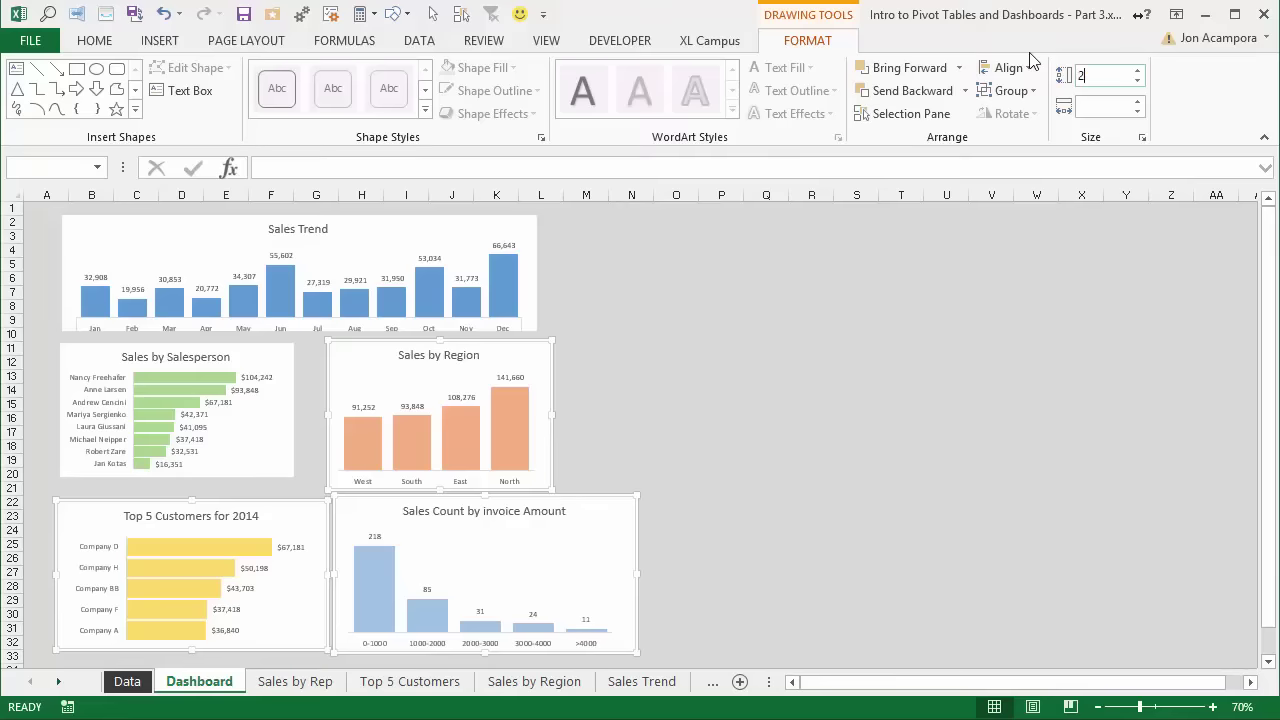
text(2)
key(Return)
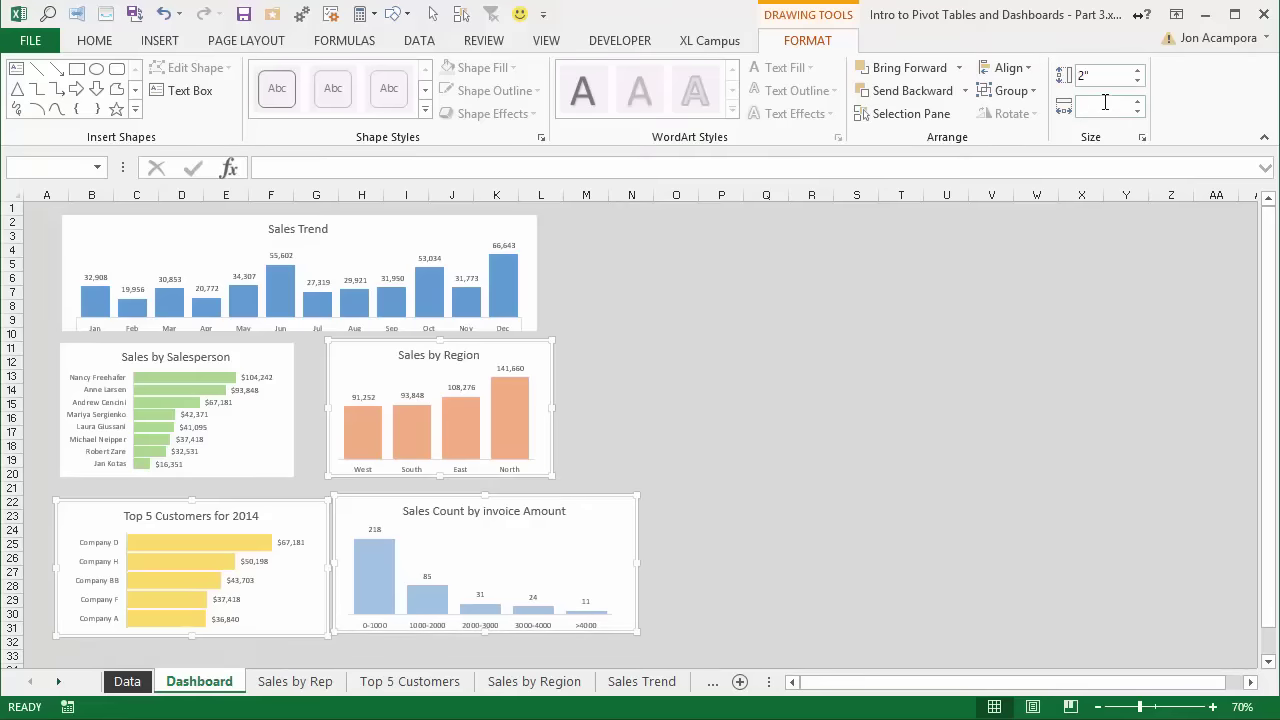
click(1105, 103)
text(3.5)
key(Return)
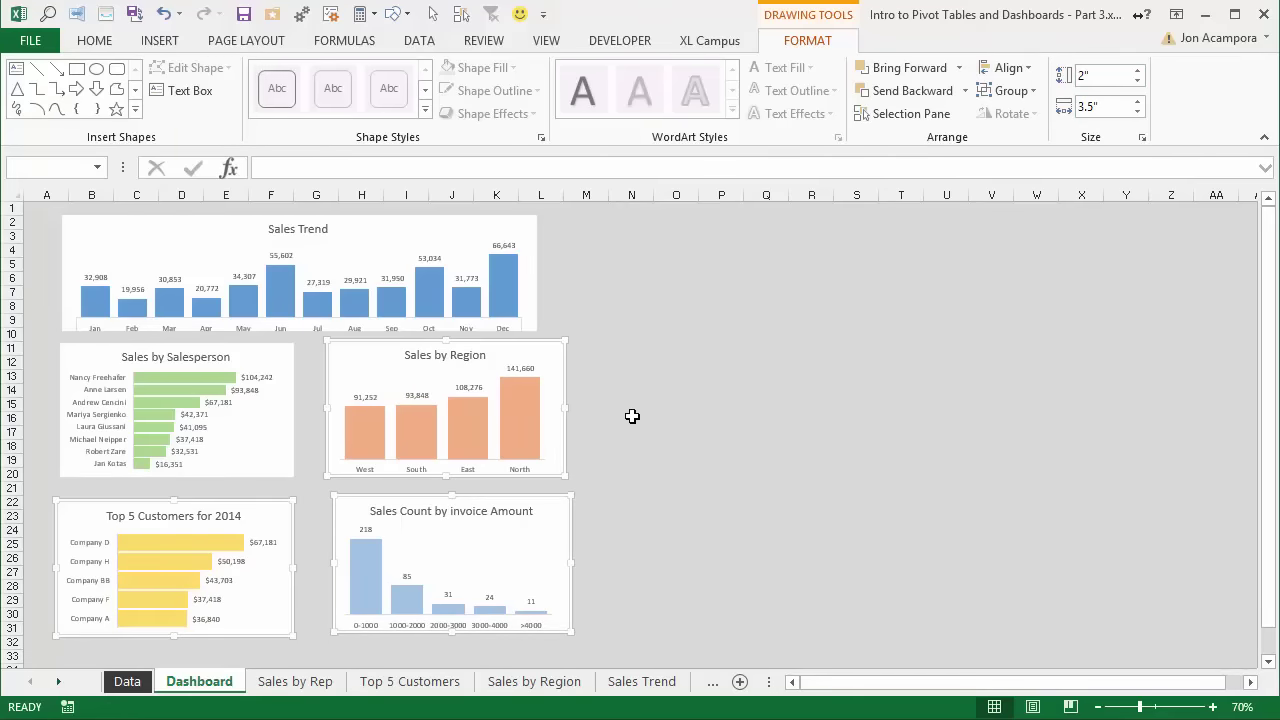
click(632, 416)
- Left-align the Sales by Region and Sales Count by invoice Amount charts and move both closer to the Sales by Salesperson chart
click(385, 366)
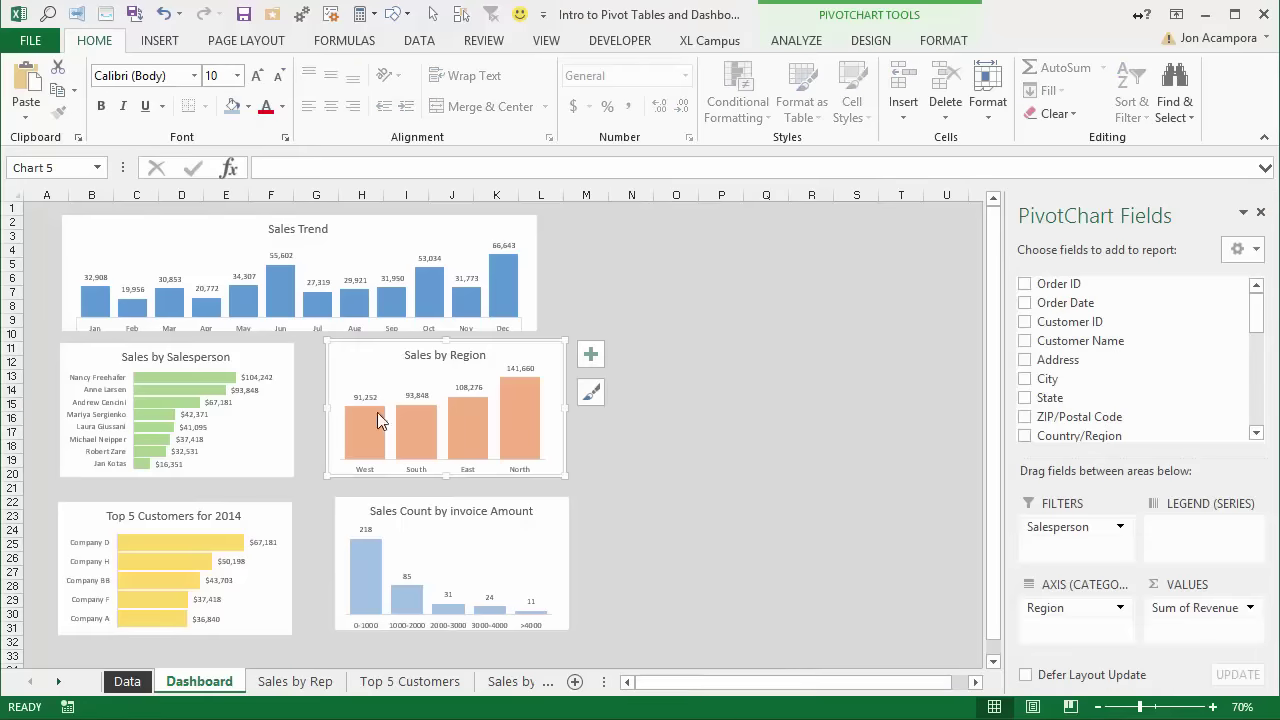
ctrl+click(351, 503)
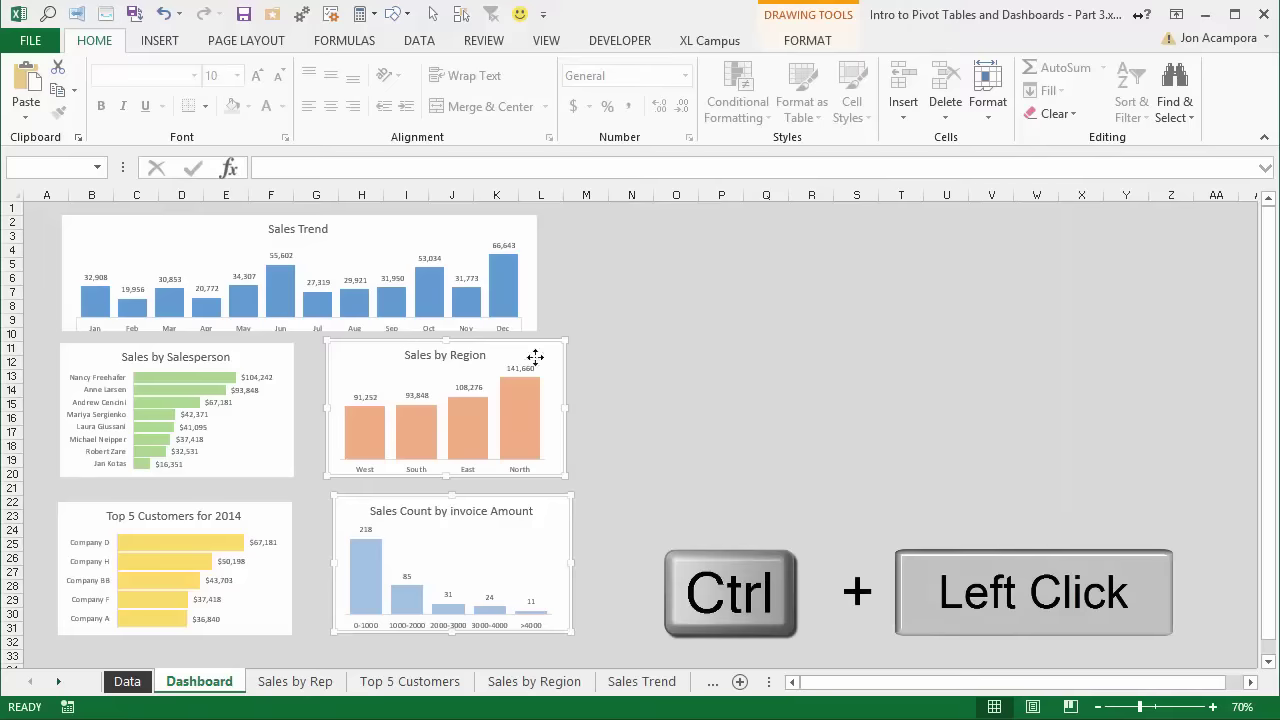
click(808, 42)
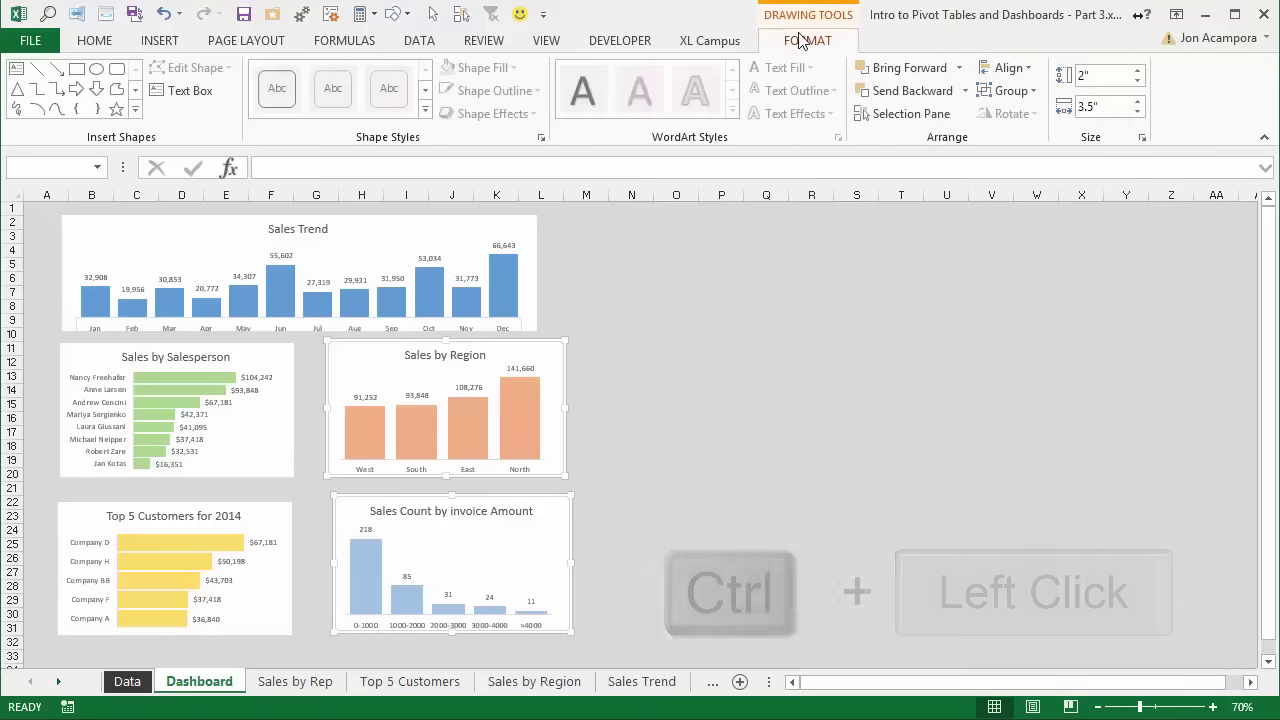
click(1003, 67)
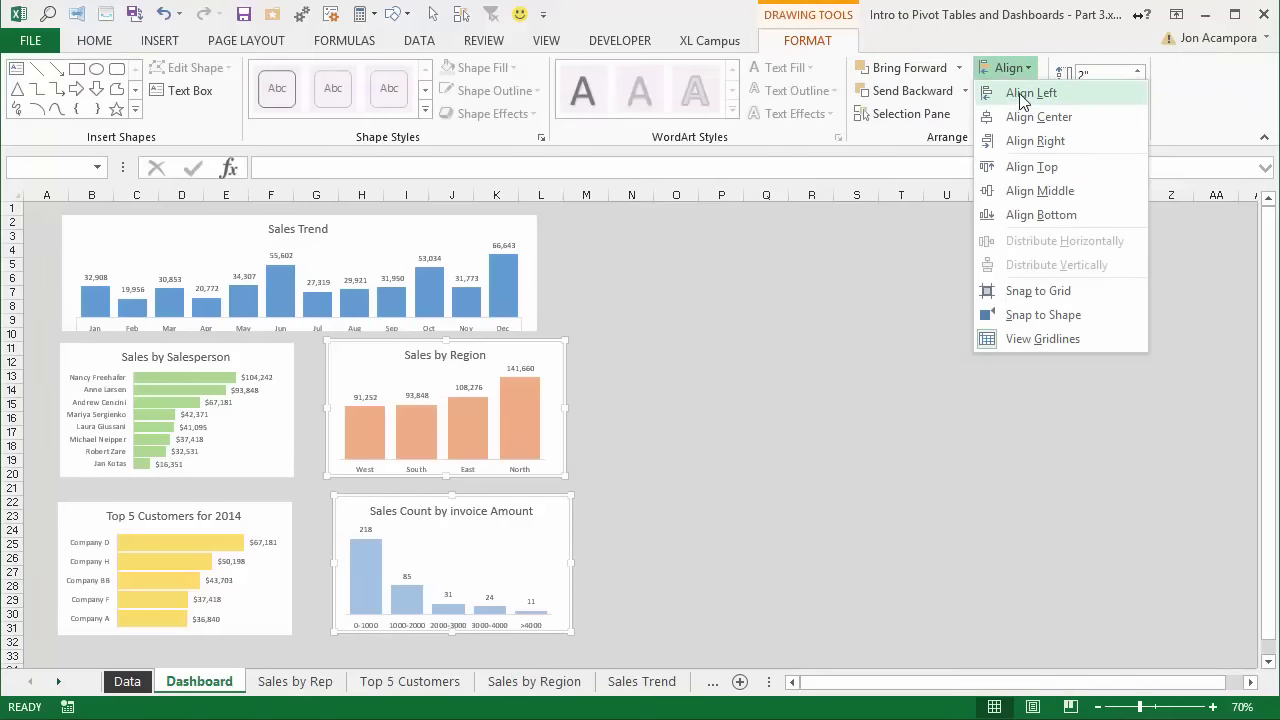
click(1020, 92)
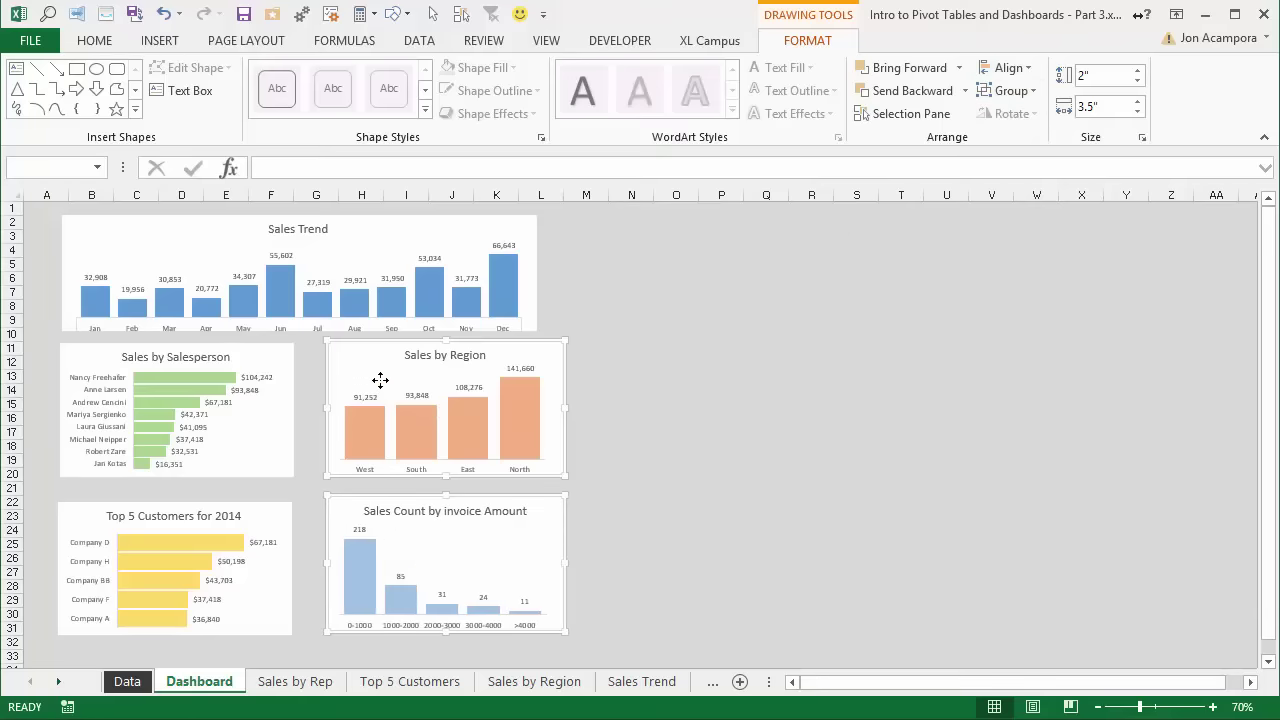
drag(377, 380, 356, 378)
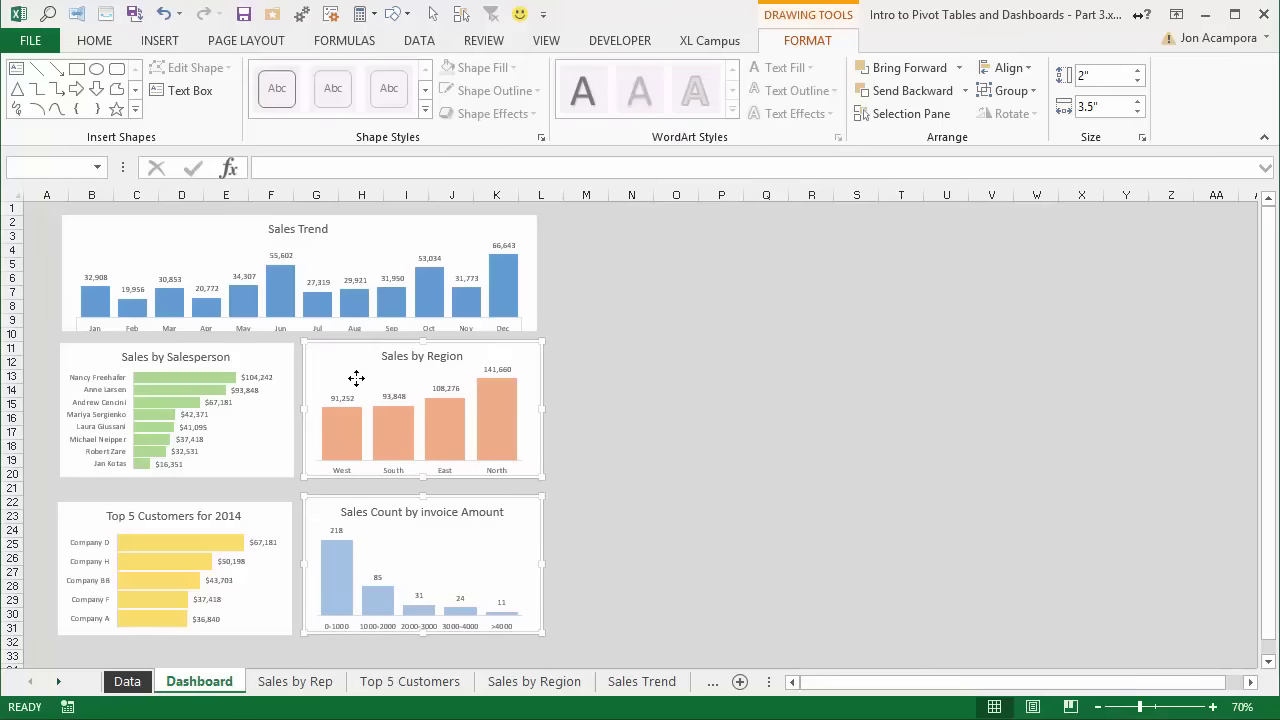
- Try widening column H beneath the charts, and undo the width change
click(548, 239)
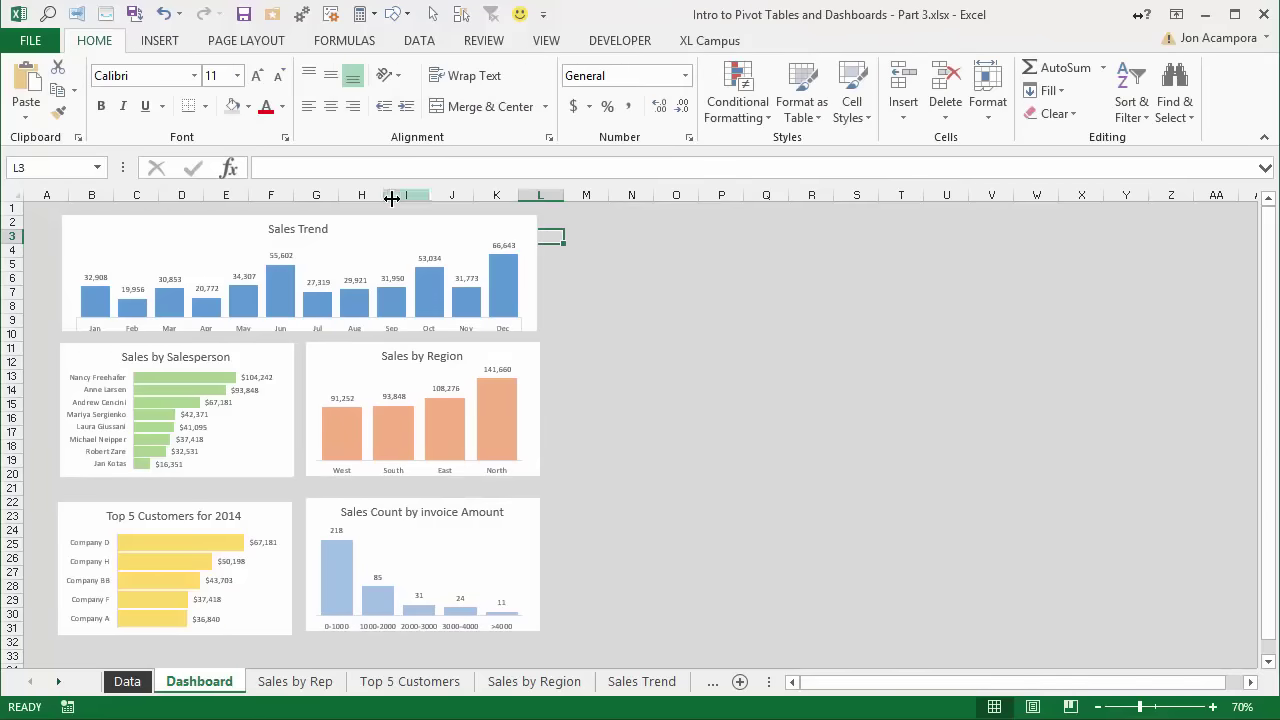
drag(386, 195, 430, 192)
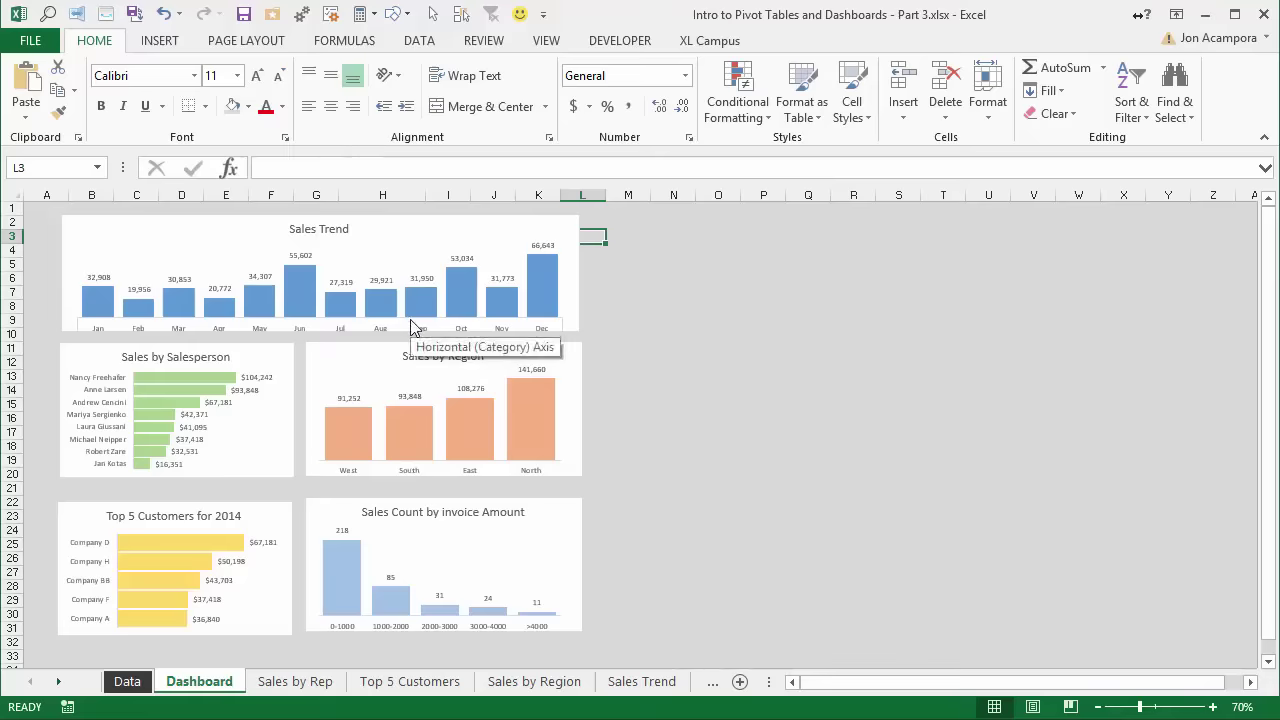
key(ctrl+z)
- Set all five dashboard charts to "Don't move or size with cells", and widen column H slightly
ctrl+click(389, 225)
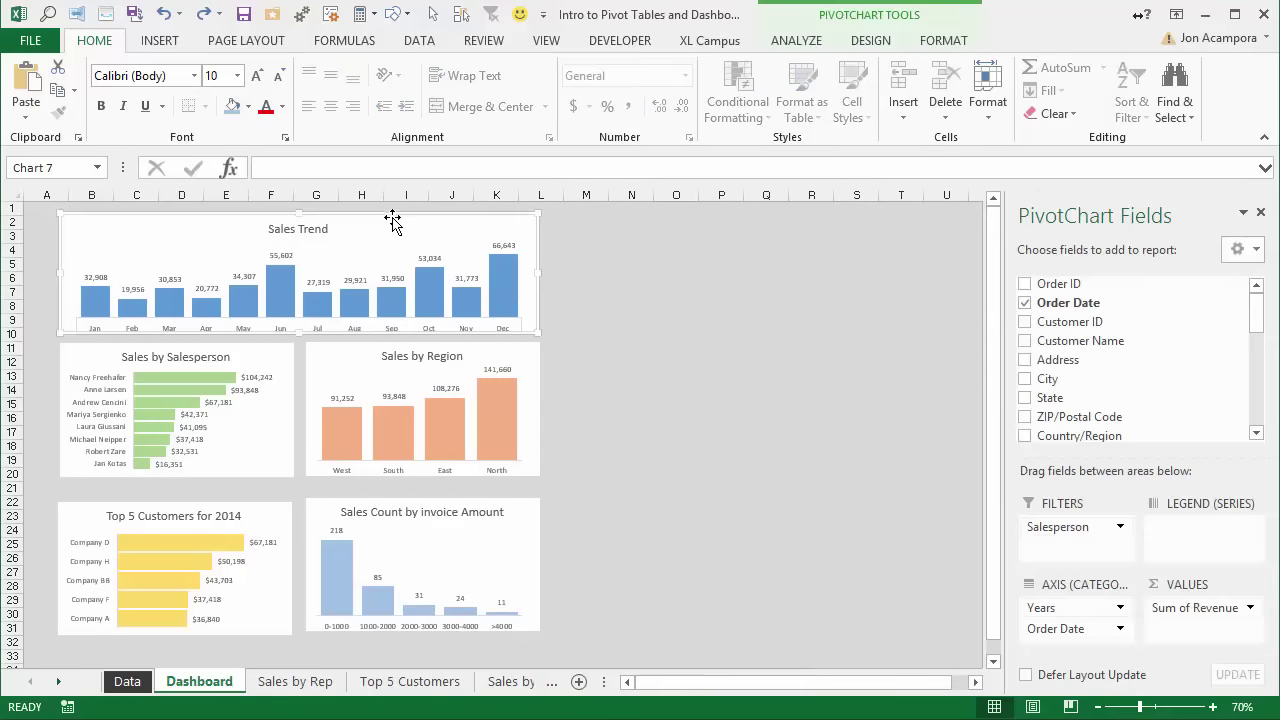
ctrl+click(362, 356)
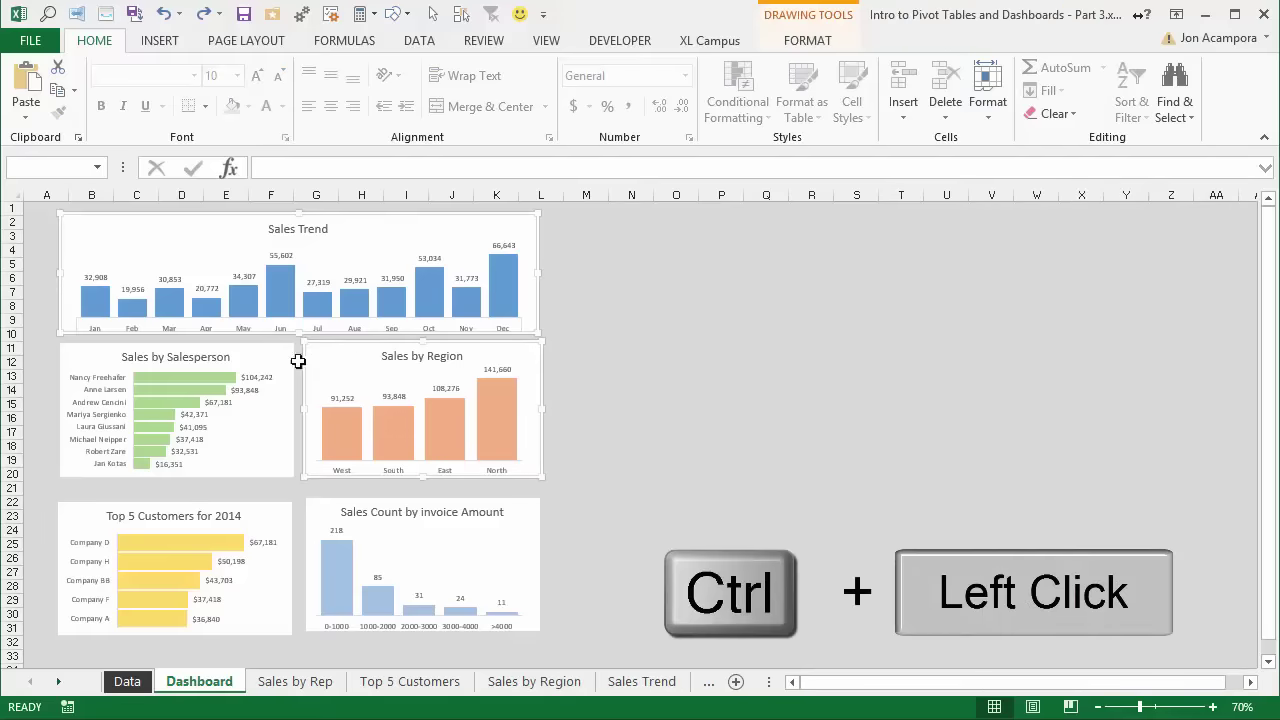
ctrl+click(284, 370)
ctrl+click(276, 512)
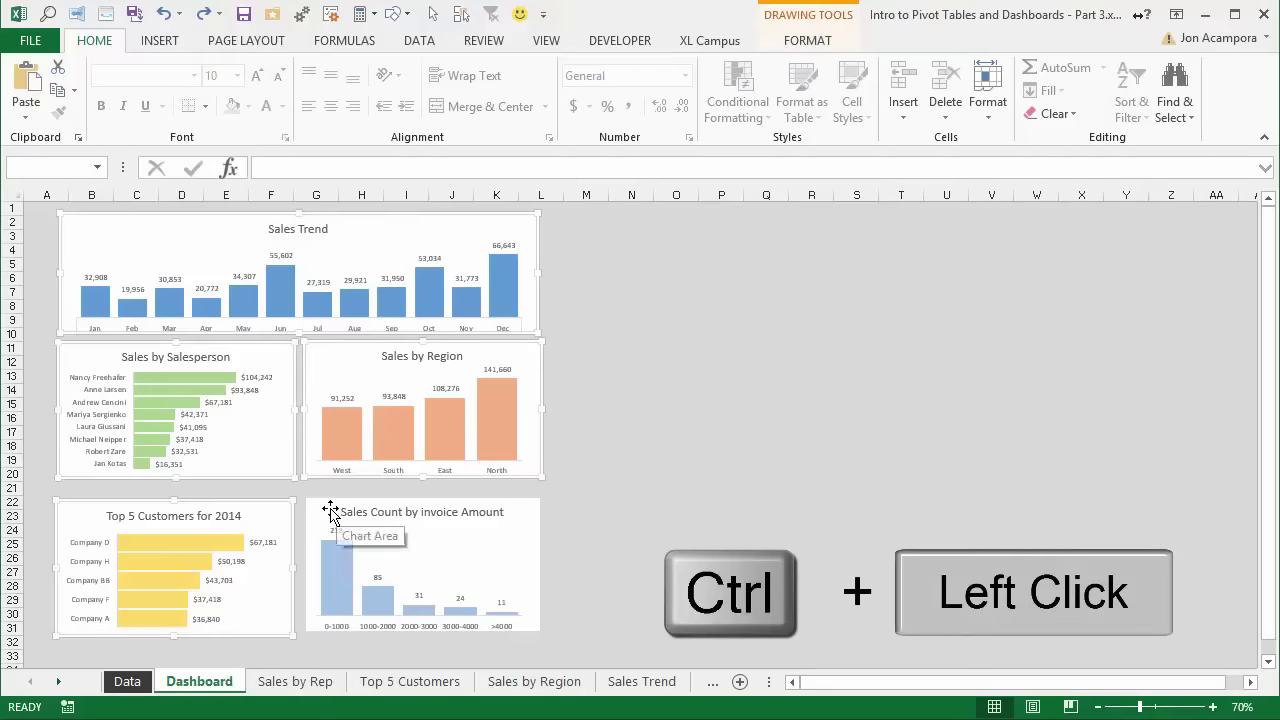
ctrl+click(335, 508)
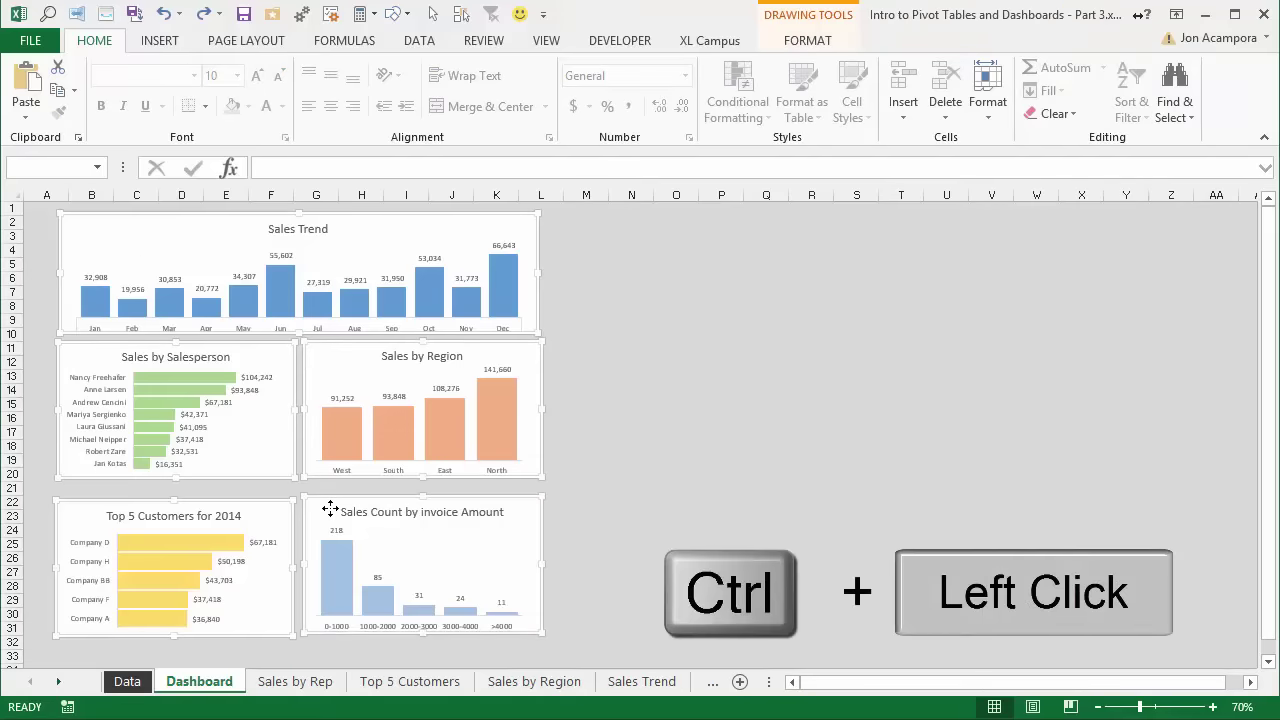
click(795, 45)
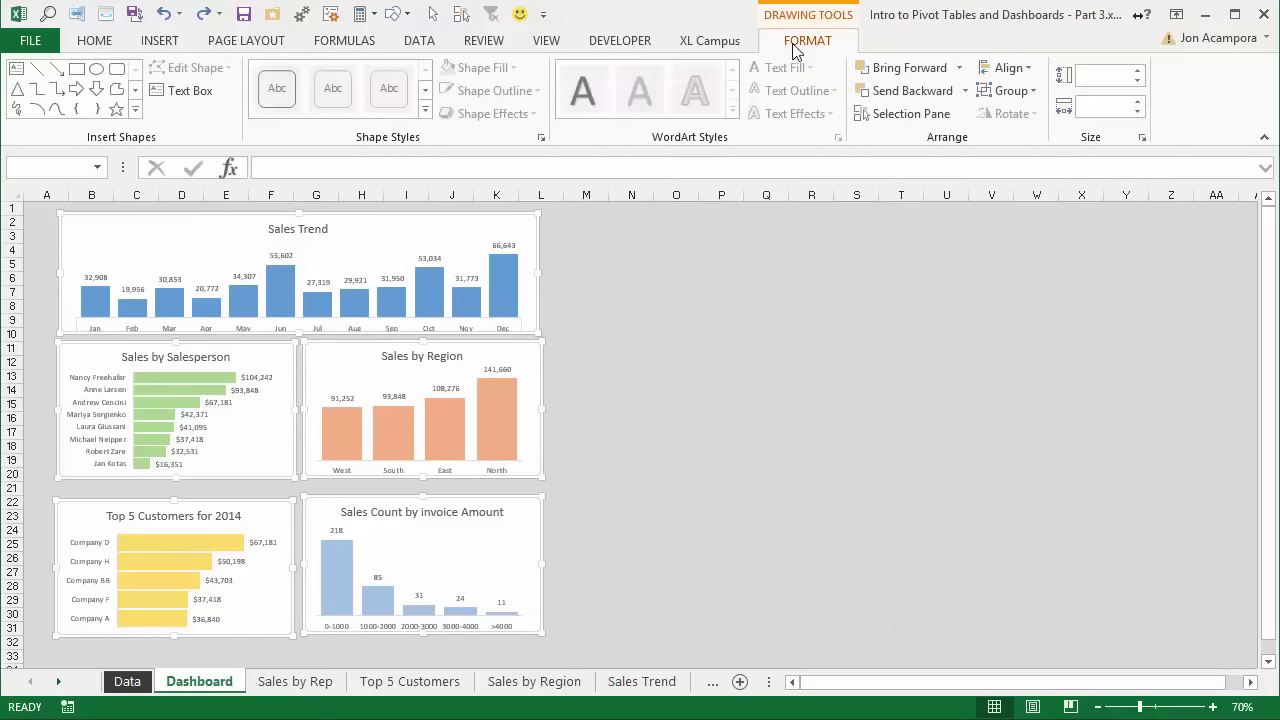
click(1143, 140)
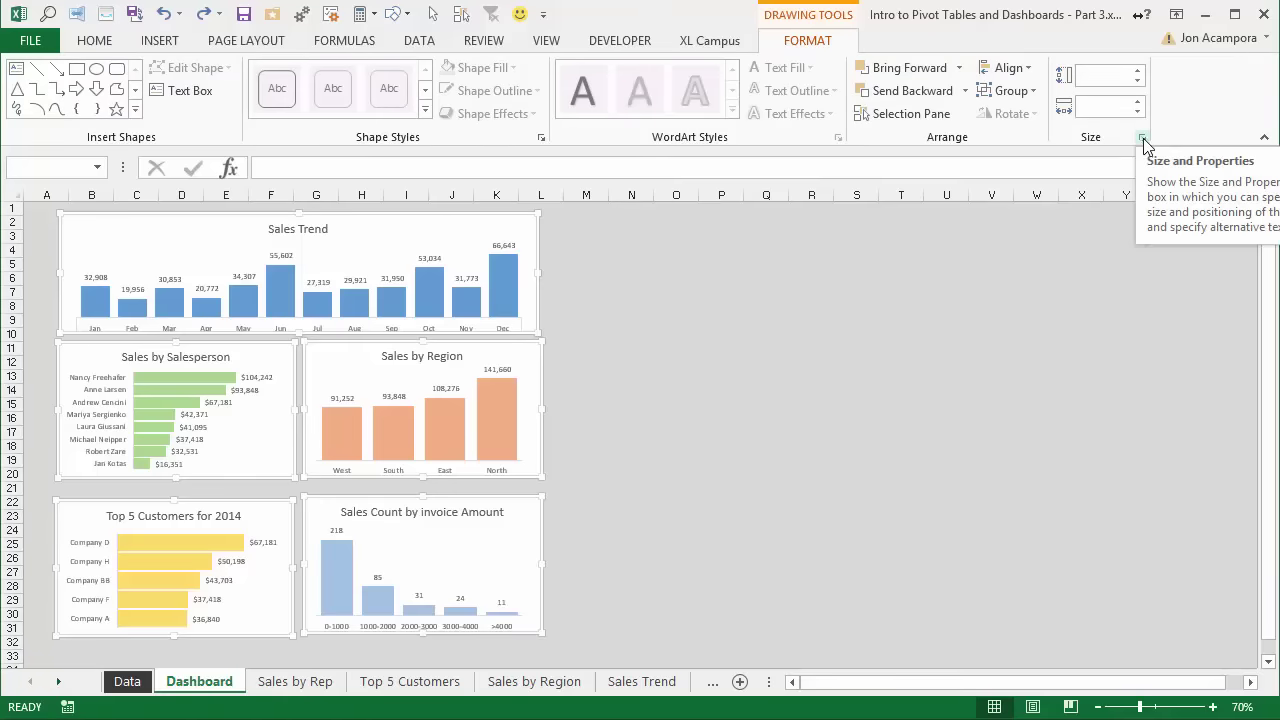
click(1143, 140)
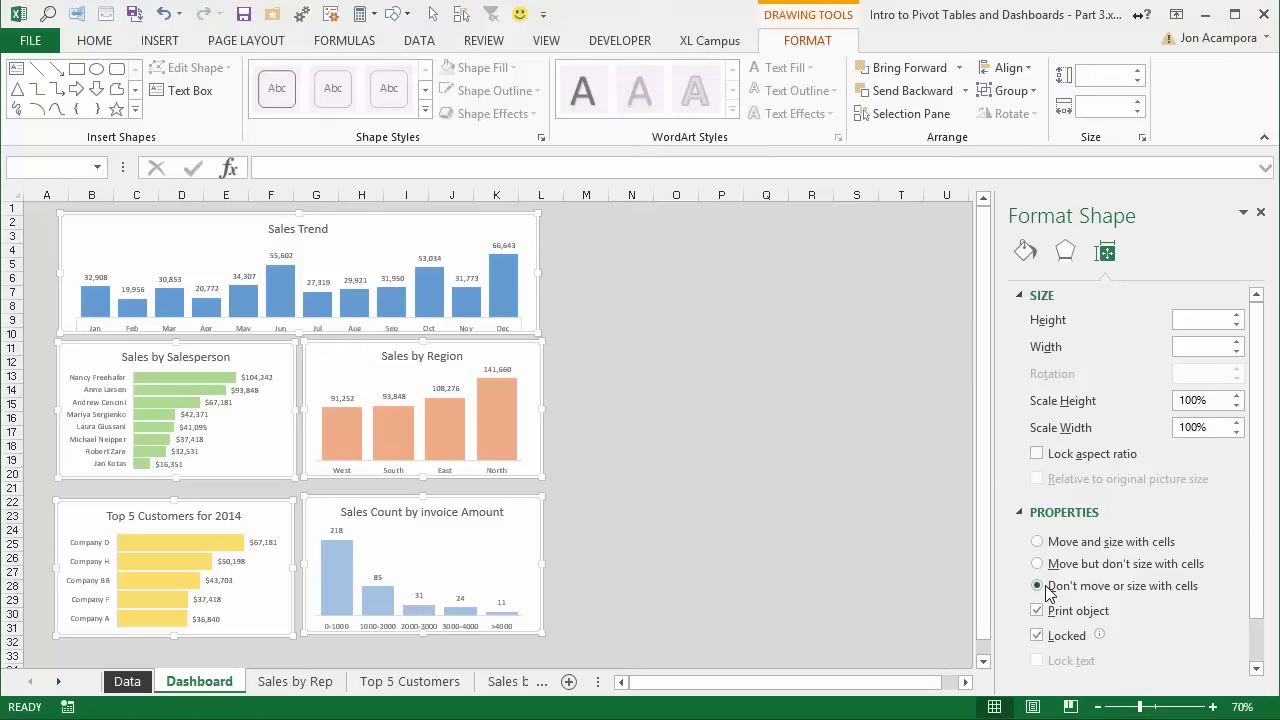
click(583, 360)
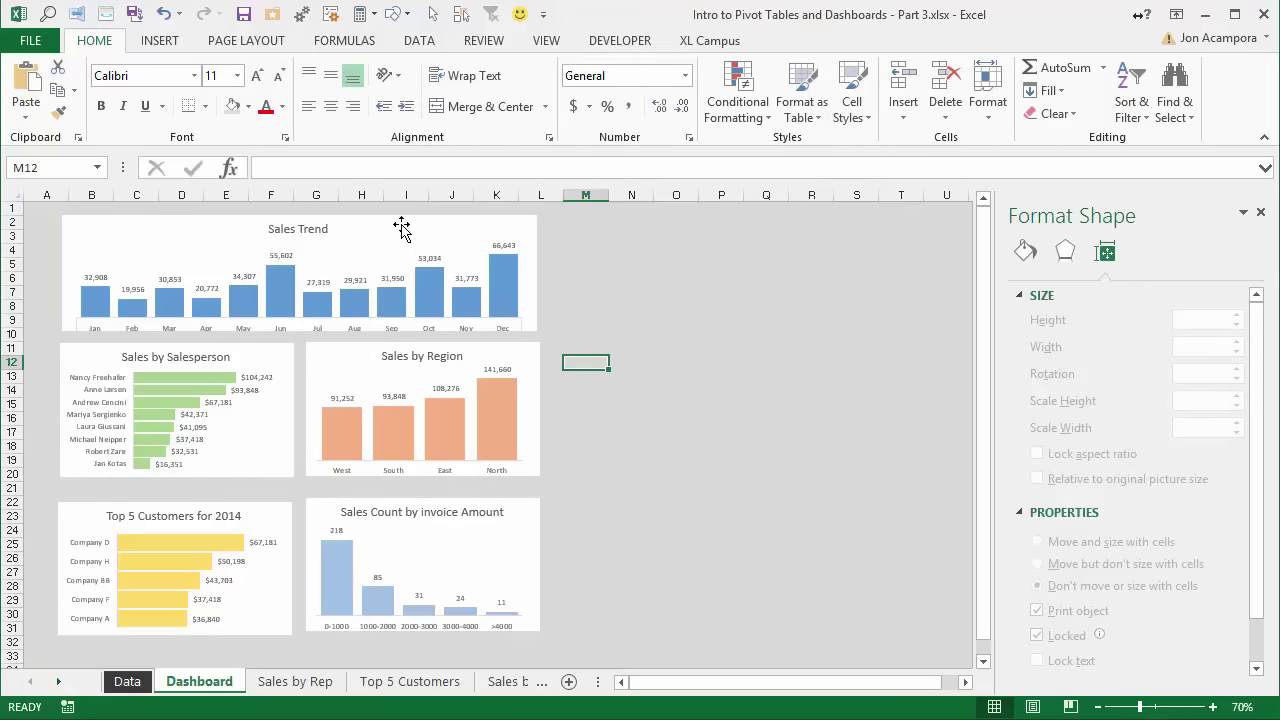
mouse_move(384, 194)
mouse_down()
mouse_move(422, 194)
mouse_move(390, 196)
mouse_up()
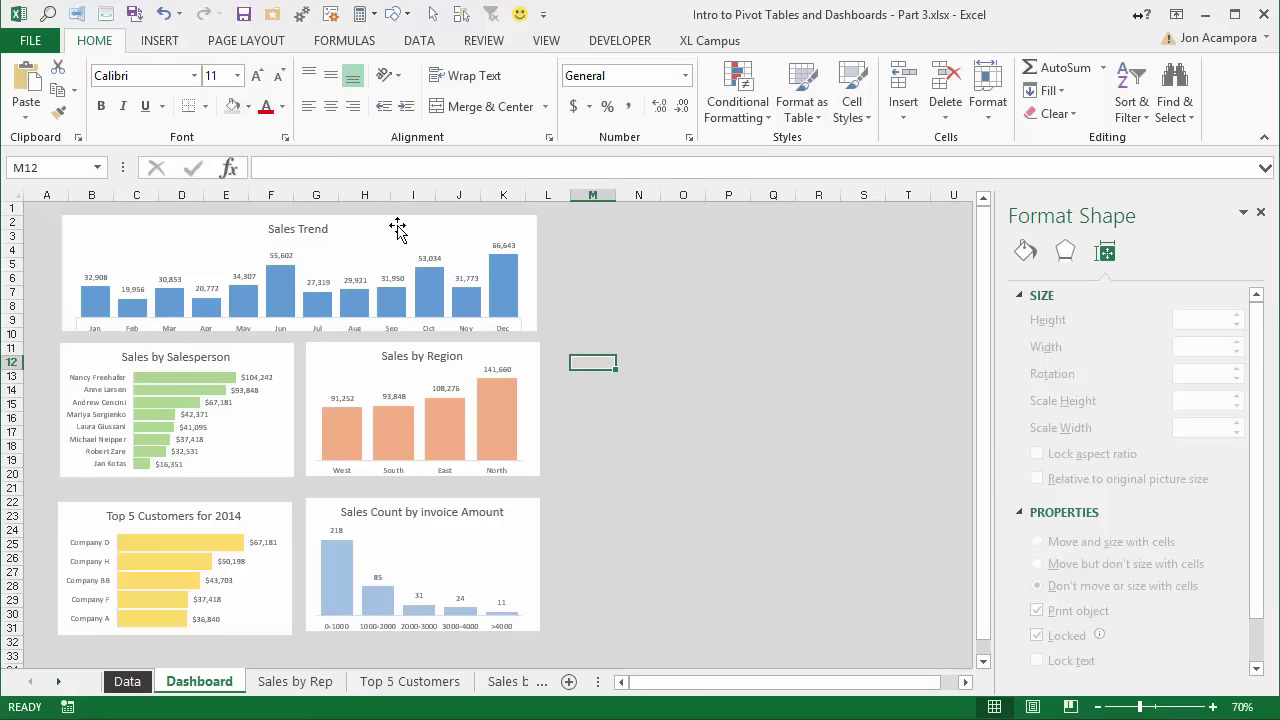
- Insert Salesperson and Region slicers for the Sales Trend chart and place them to the right of the charts, Salesperson above Region
click(397, 226)
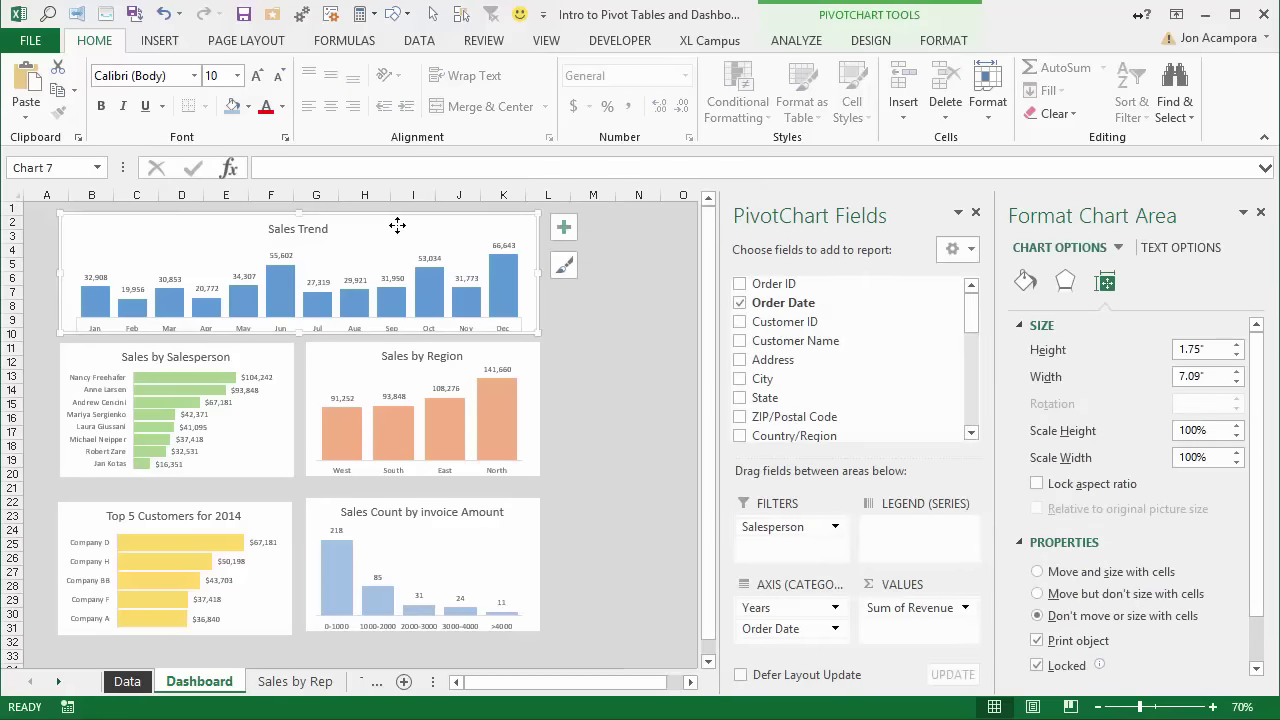
click(160, 41)
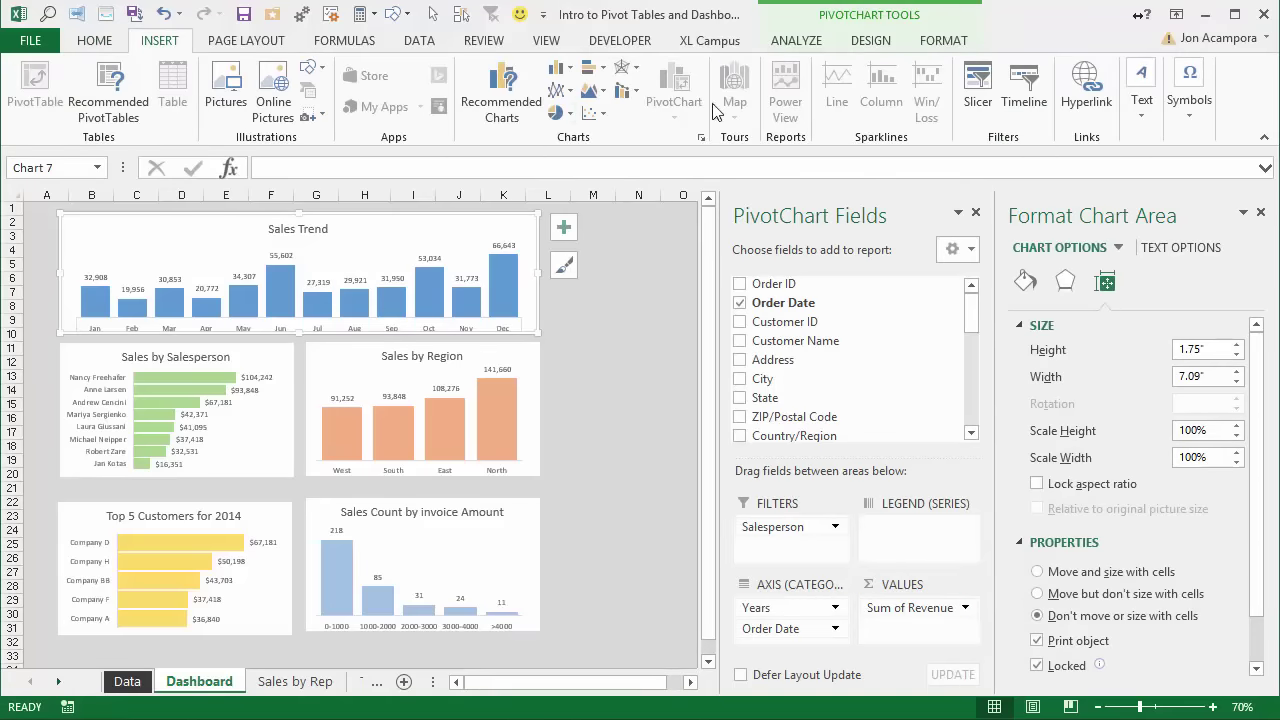
click(960, 86)
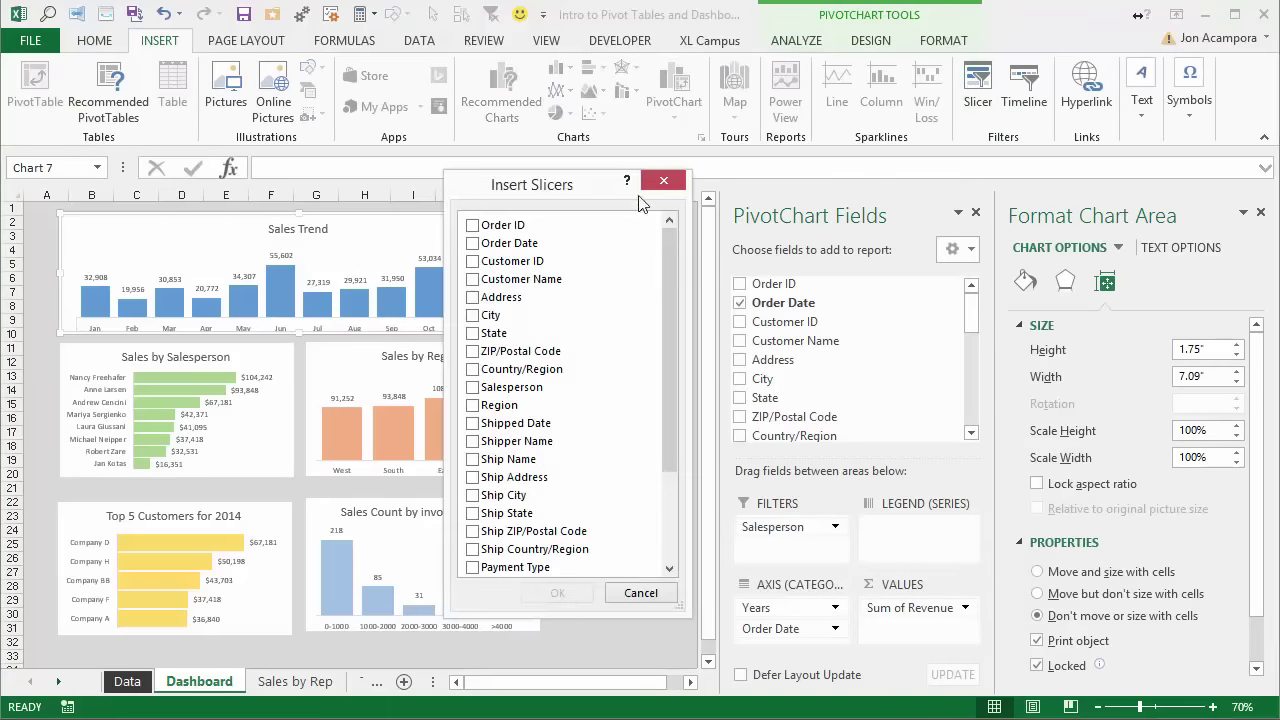
click(477, 390)
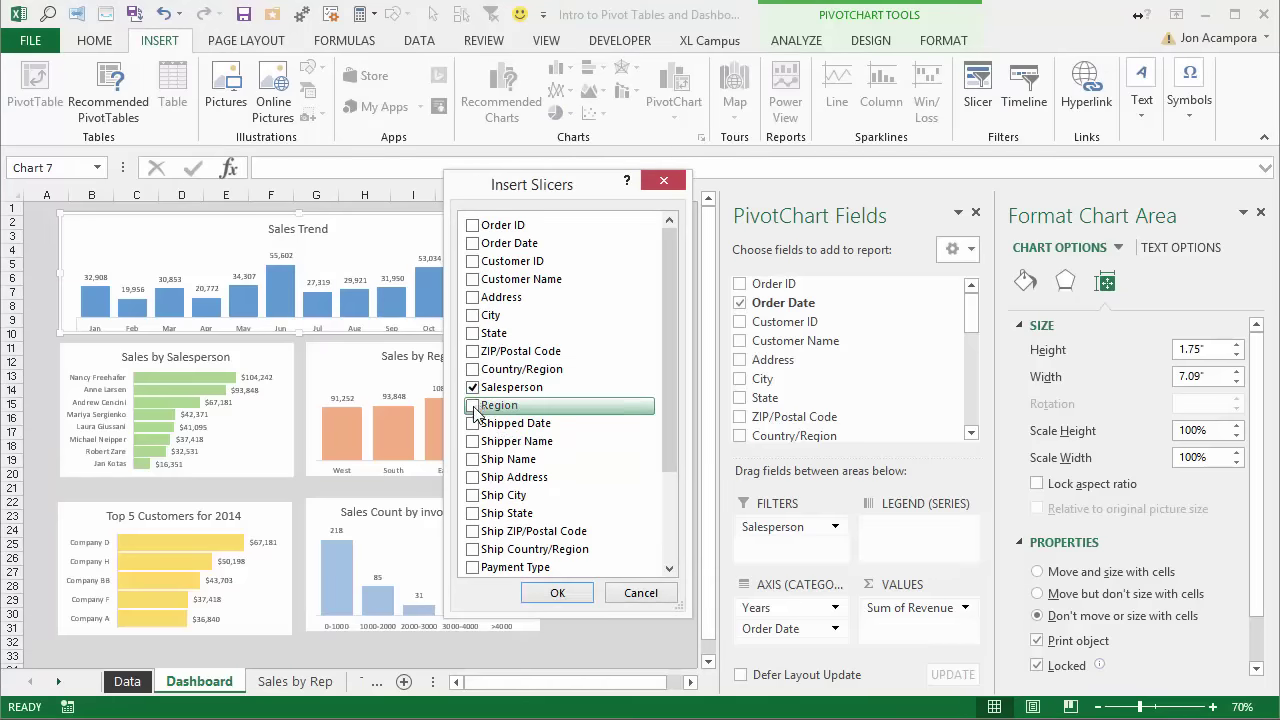
click(476, 408)
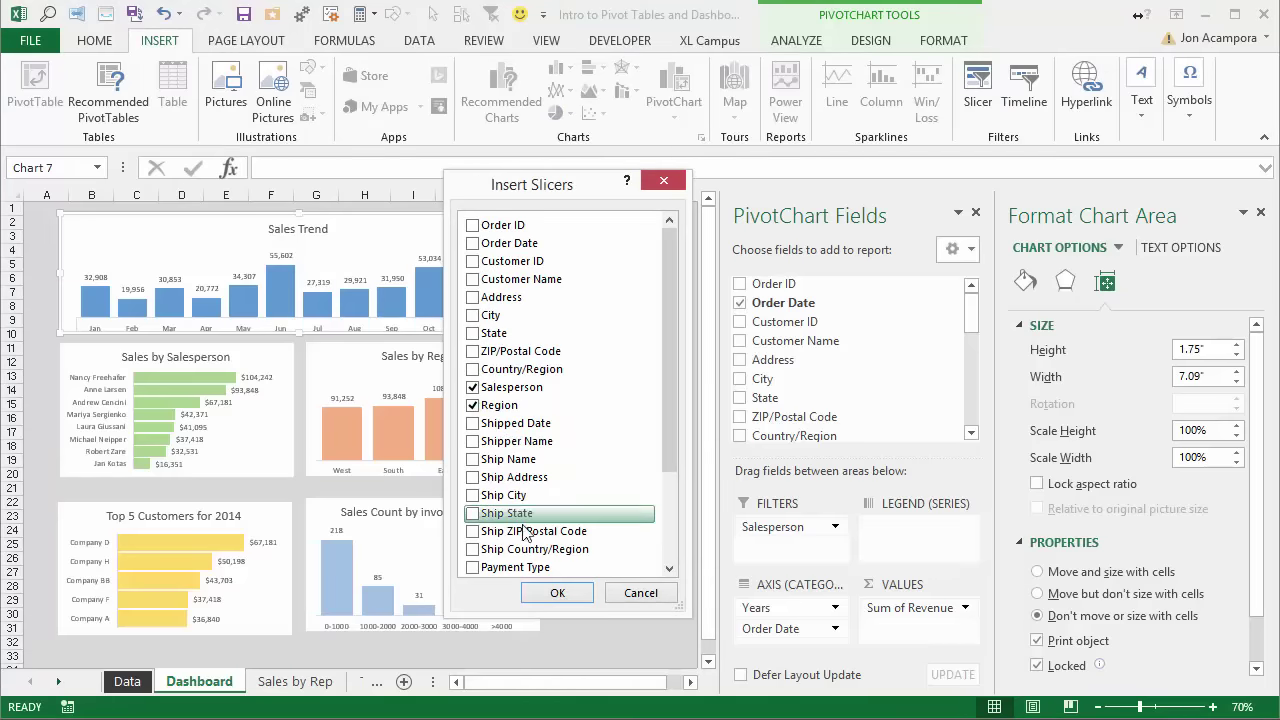
click(557, 592)
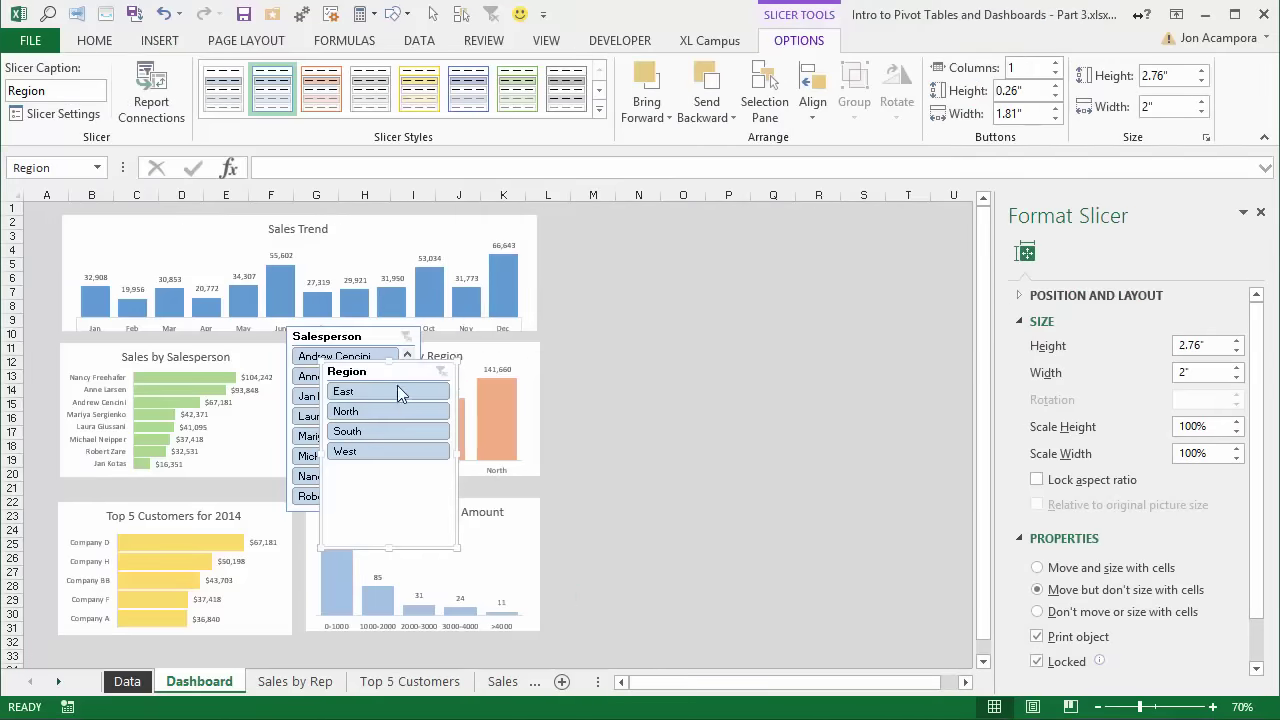
drag(432, 379, 677, 441)
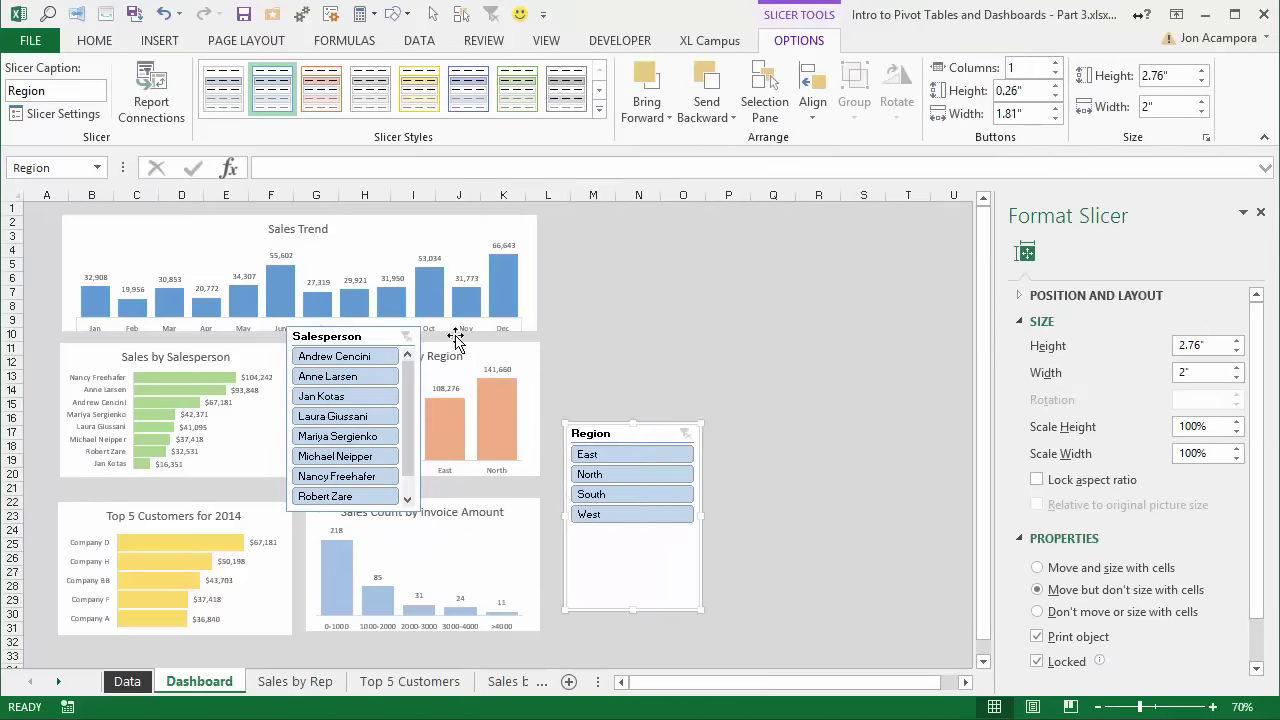
drag(367, 336, 641, 217)
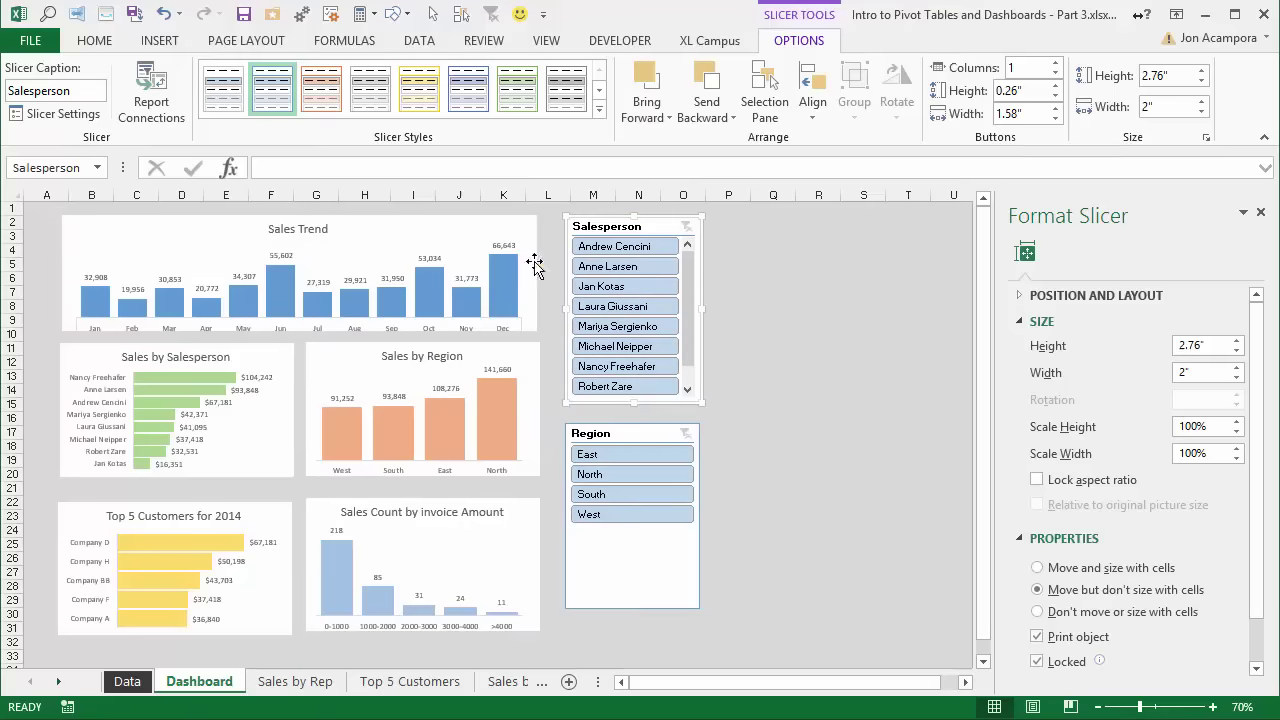
- Test the Salesperson slicer on the Sales Trend chart by filtering to three individual salespeople in turn
click(608, 266)
click(615, 287)
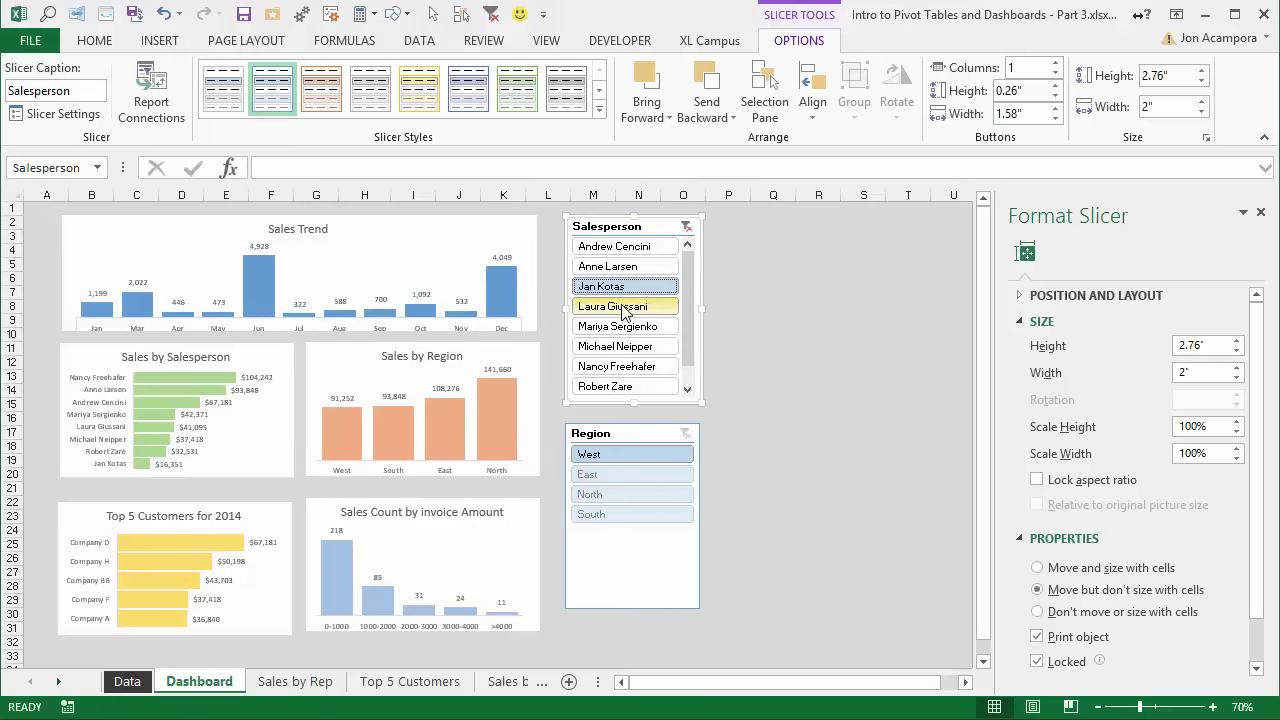
click(620, 306)
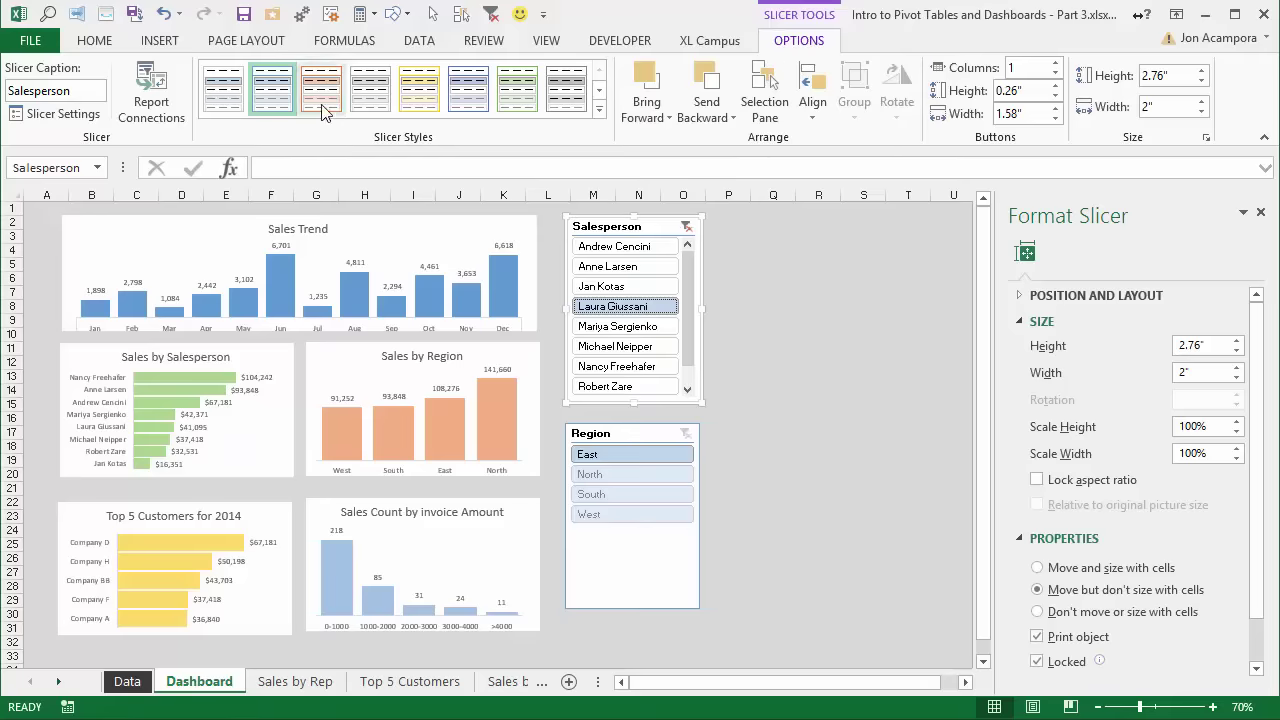
- Try two and three button columns on the Salesperson slicer, resize it to about 2.87" high by 1.96" wide, and restore one column
click(1055, 62)
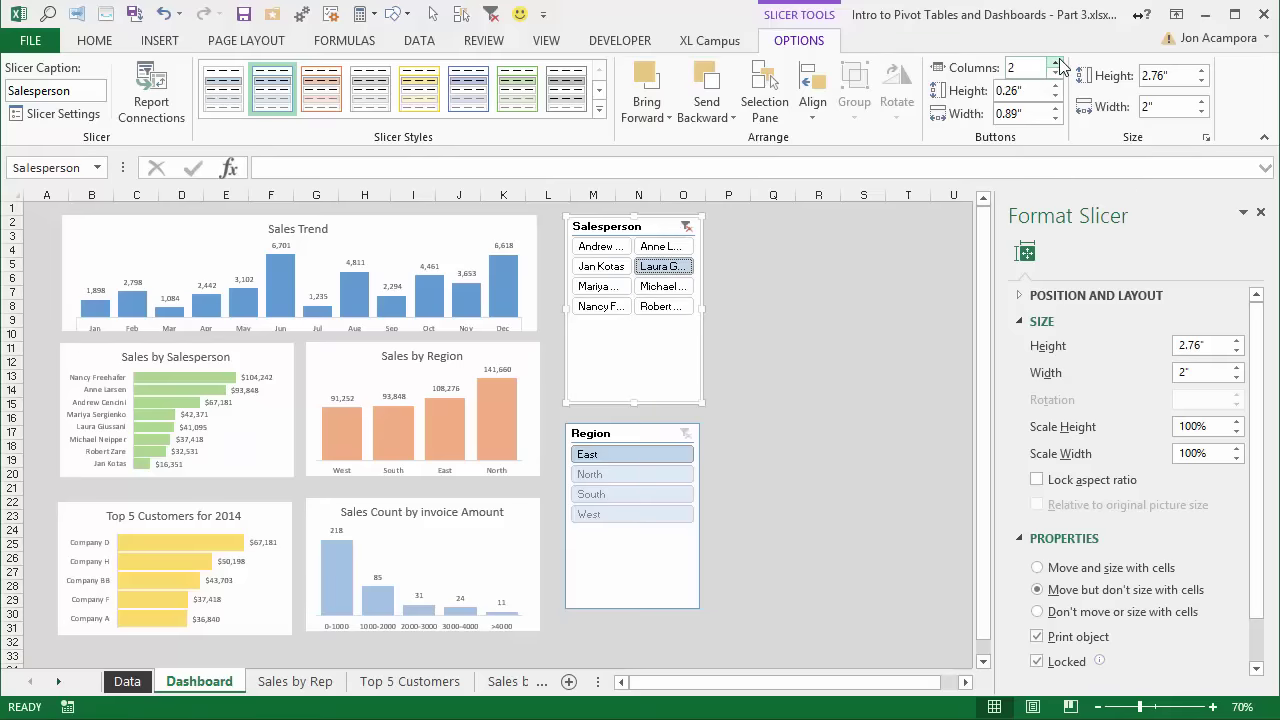
click(1055, 62)
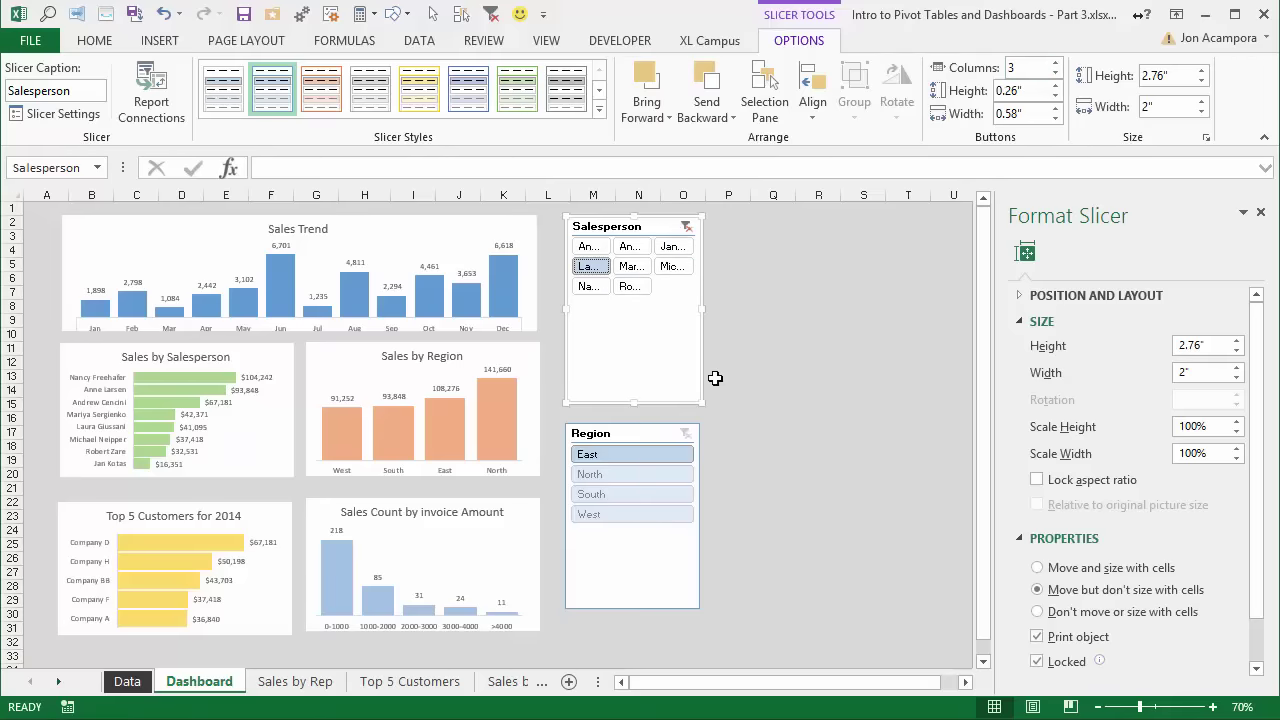
mouse_move(701, 402)
mouse_down()
mouse_move(830, 377)
mouse_move(701, 410)
mouse_up()
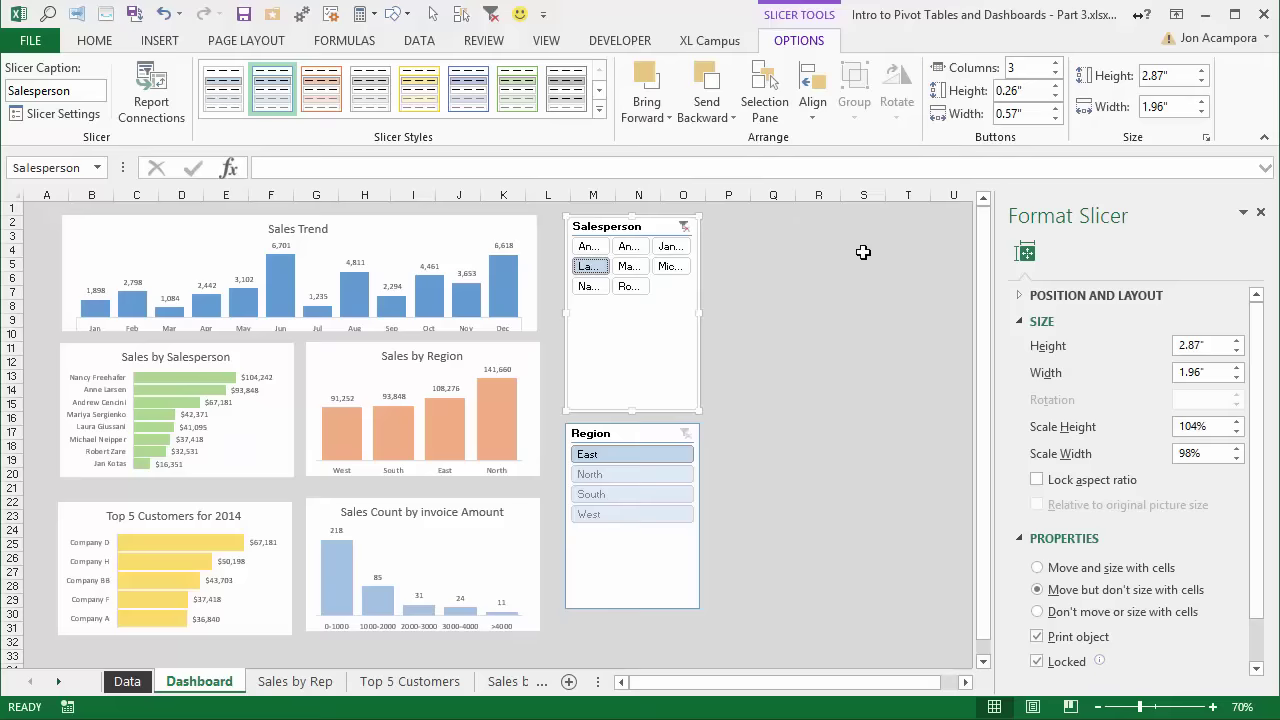
click(1055, 73)
click(1055, 73)
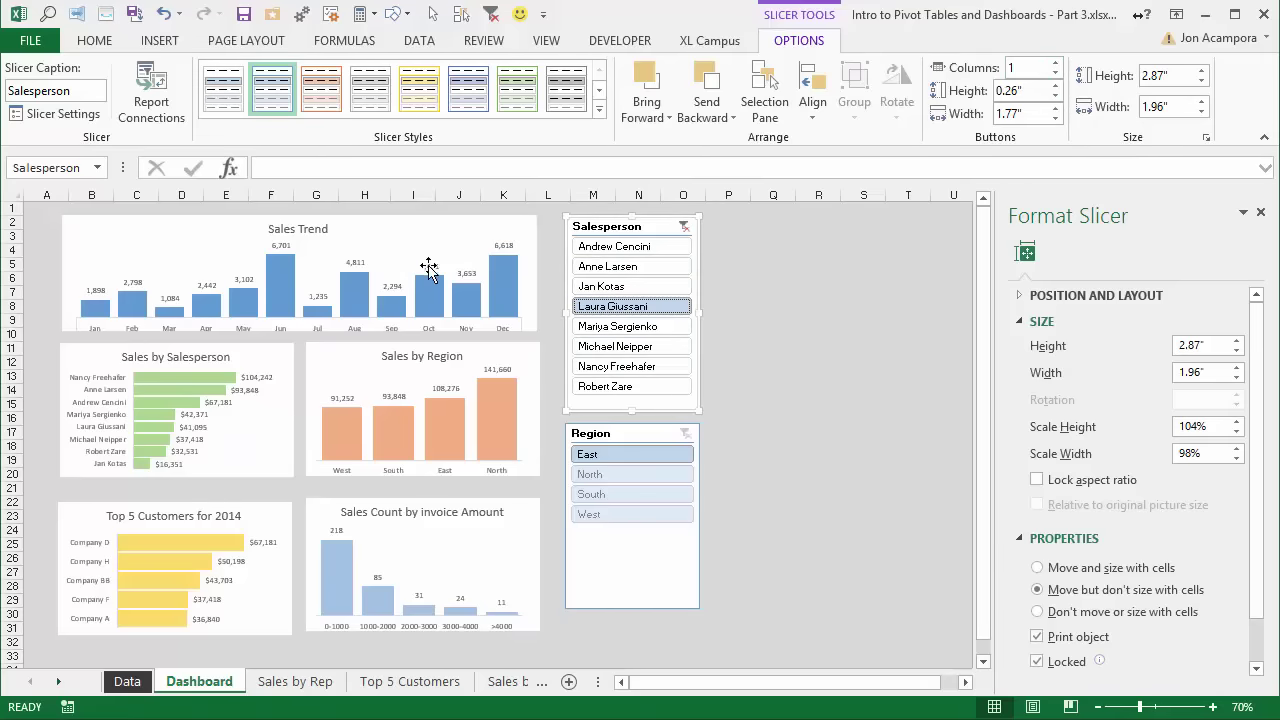
- Connect the Salesperson slicer to the Sales by Invoice Amount, Sales by Region, Sales by Rep and Top 5 Customers pivot tables as well
right_click(633, 282)
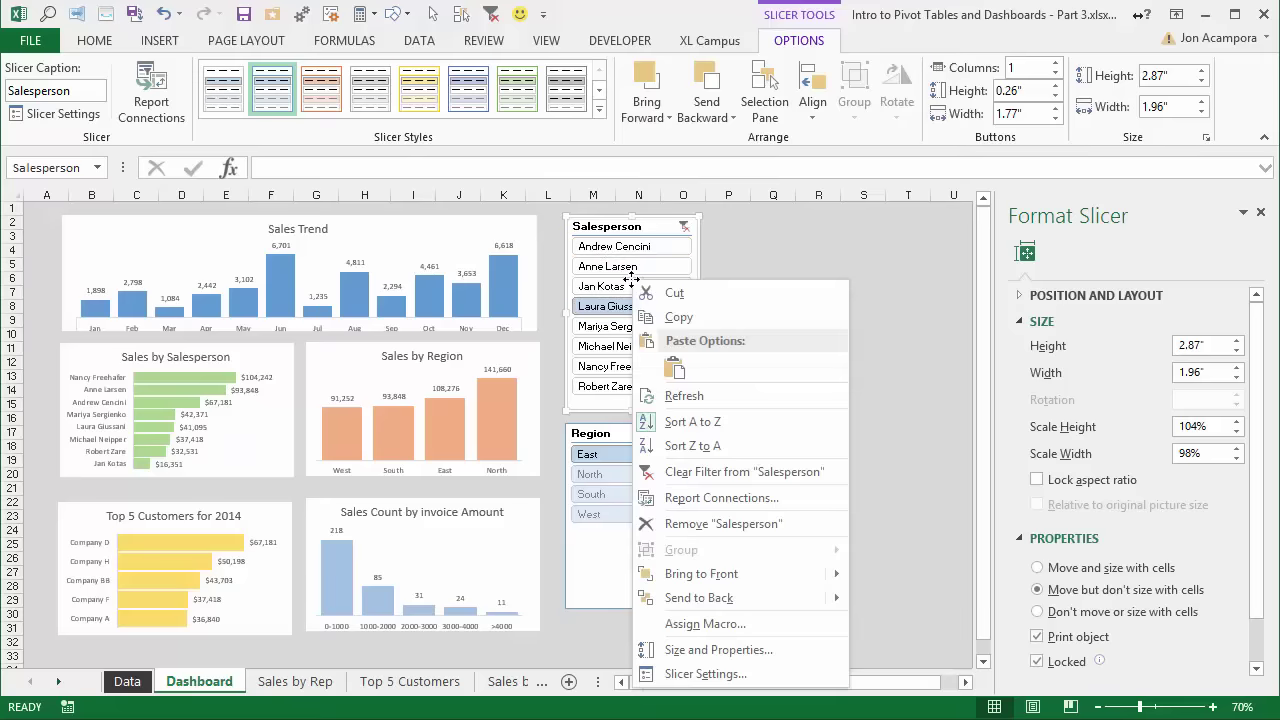
click(695, 498)
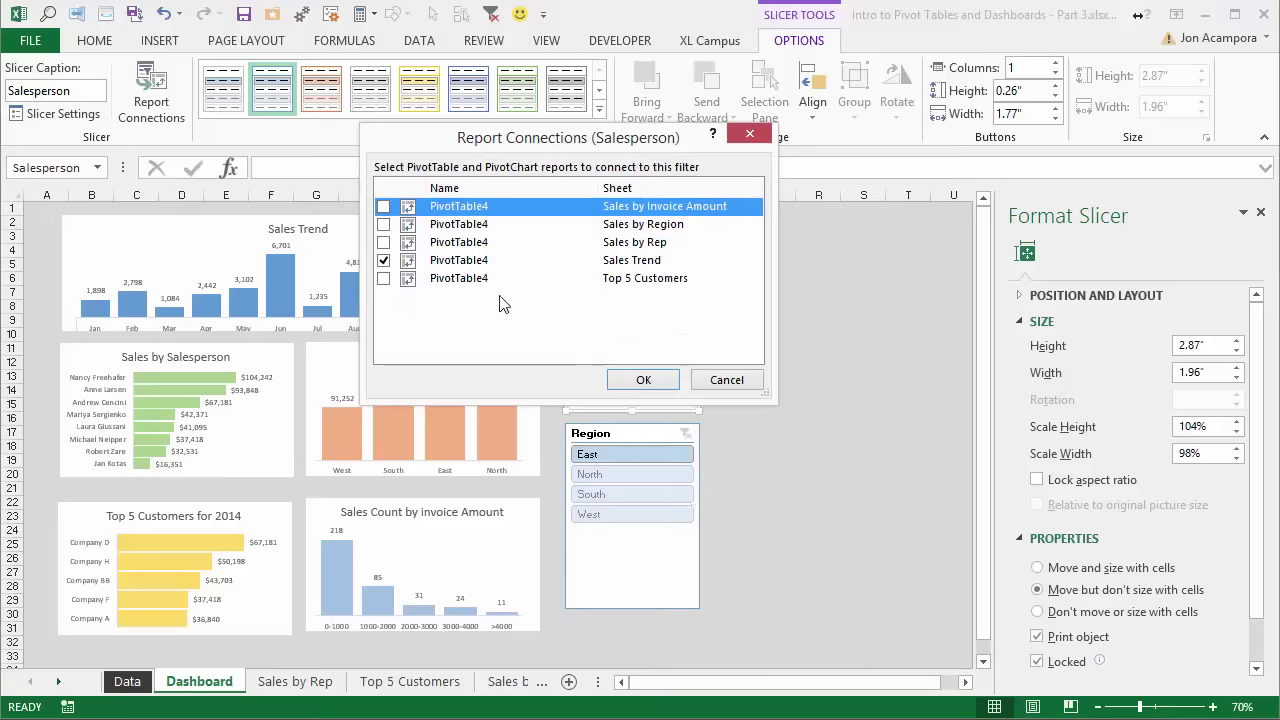
click(383, 224)
click(383, 242)
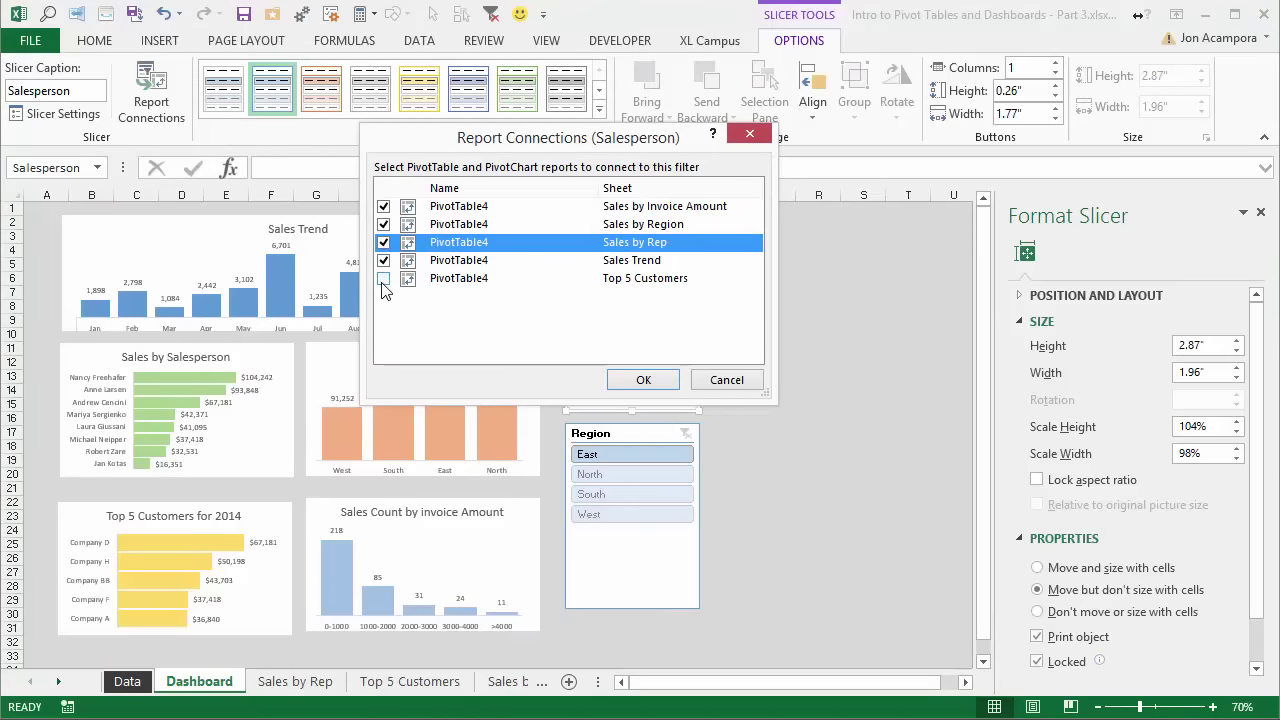
click(383, 279)
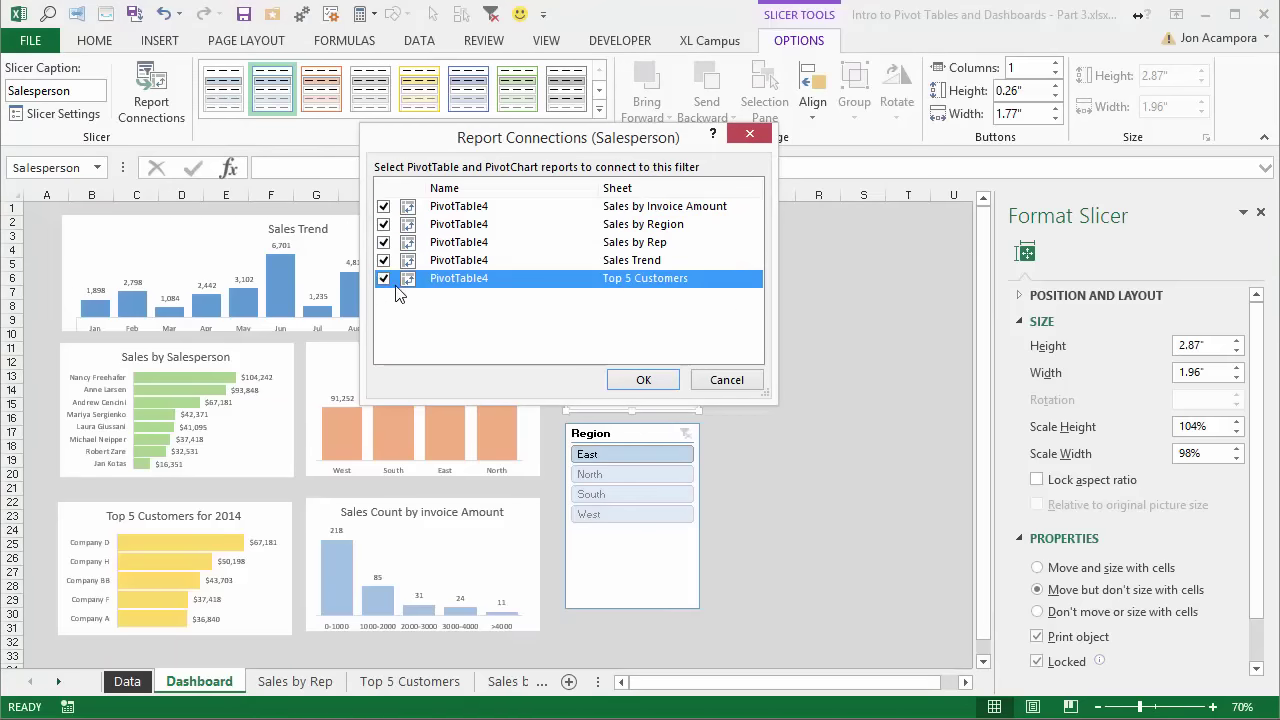
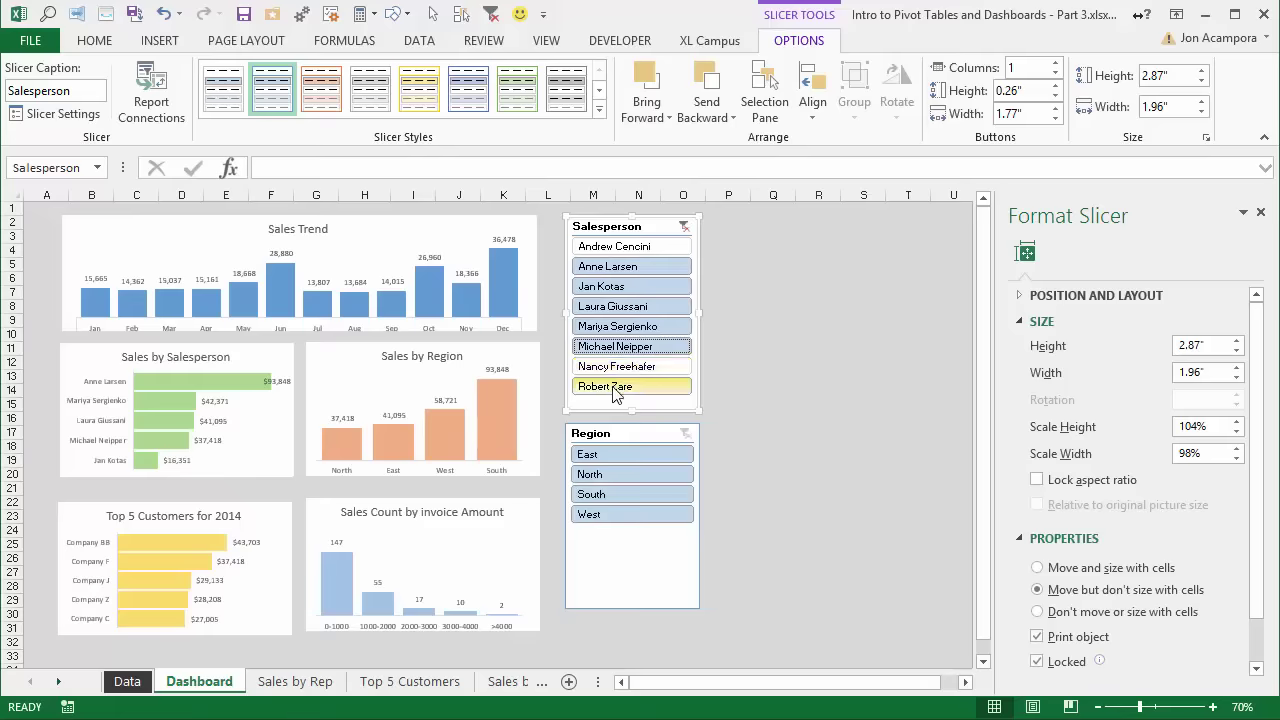
- Connect the Region slicer to all five pivot table reports, from Sales by Invoice Amount to Top 5 Customers
right_click(619, 428)
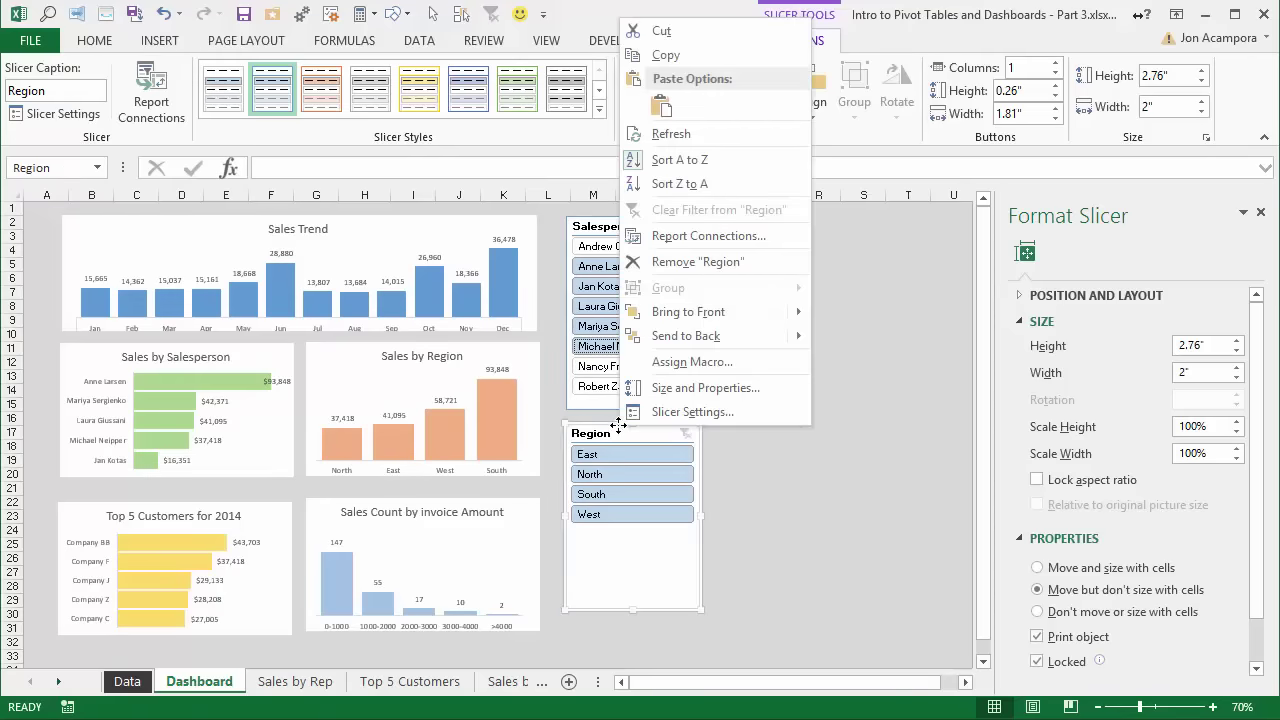
click(700, 236)
click(383, 206)
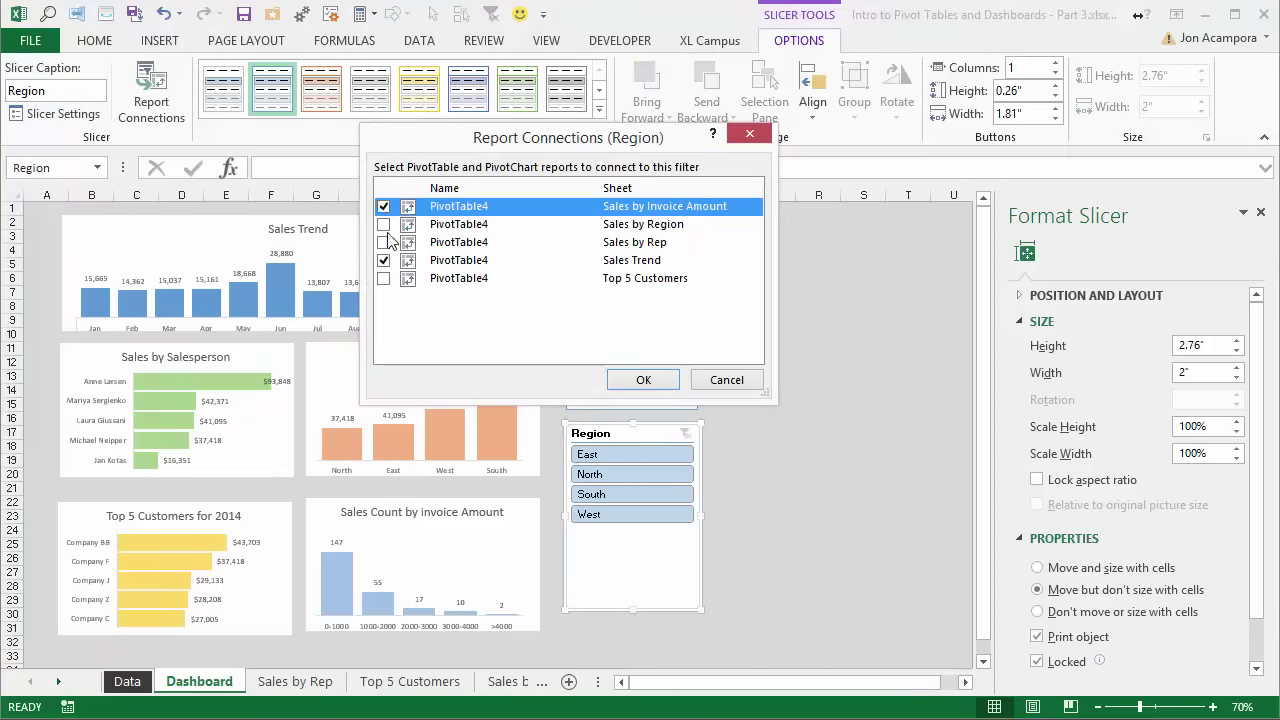
click(383, 224)
click(383, 242)
click(383, 260)
click(383, 278)
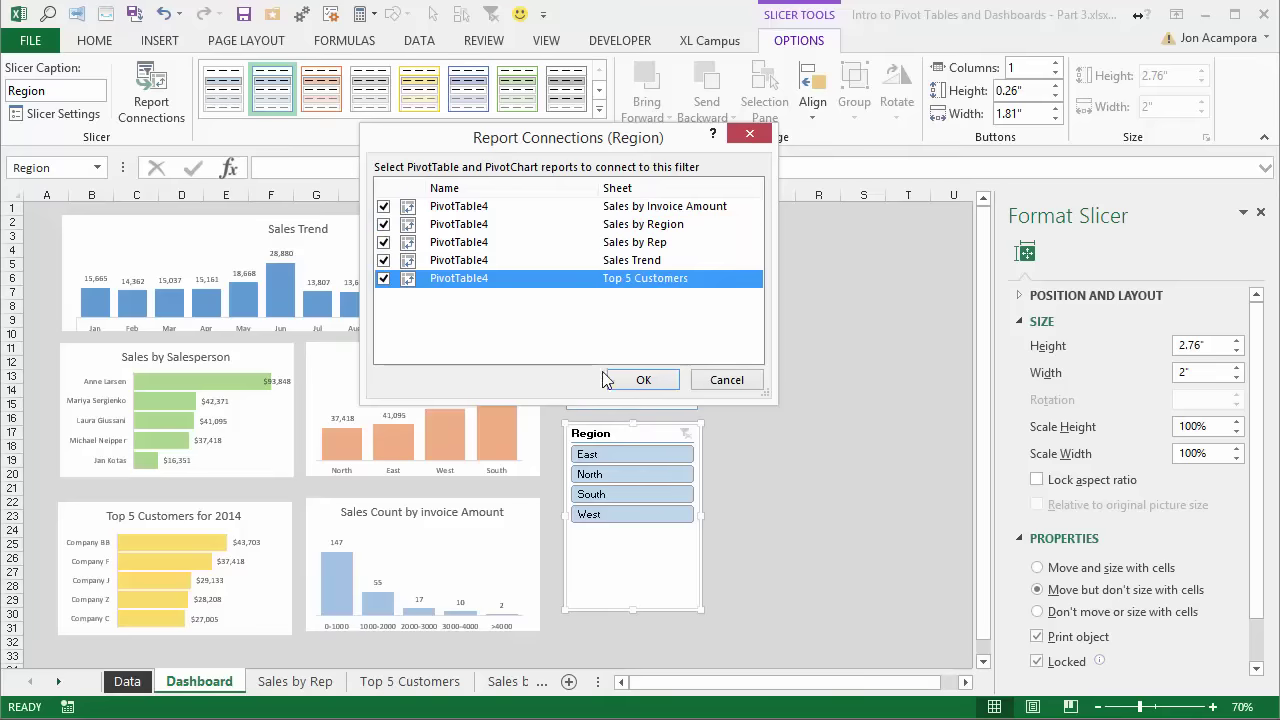
click(643, 380)
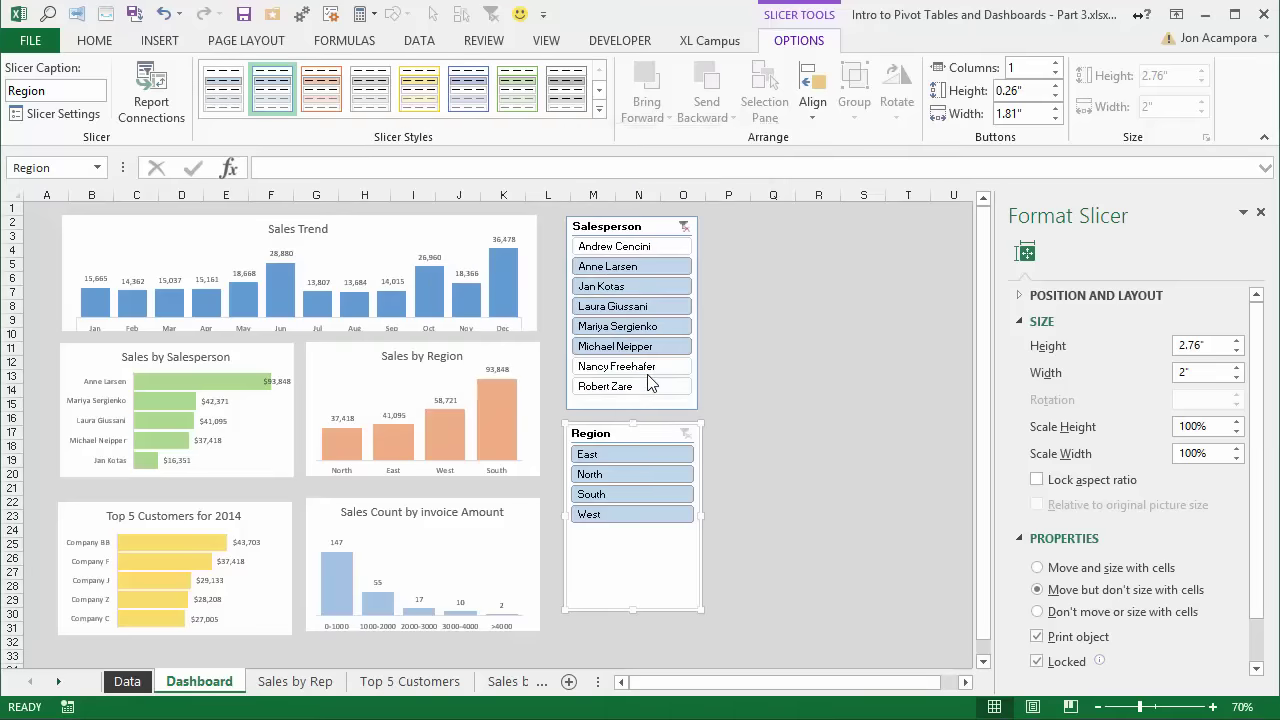
- Filter the dashboard charts by North, South and West in turn with the Region slicer, ending on North
click(632, 476)
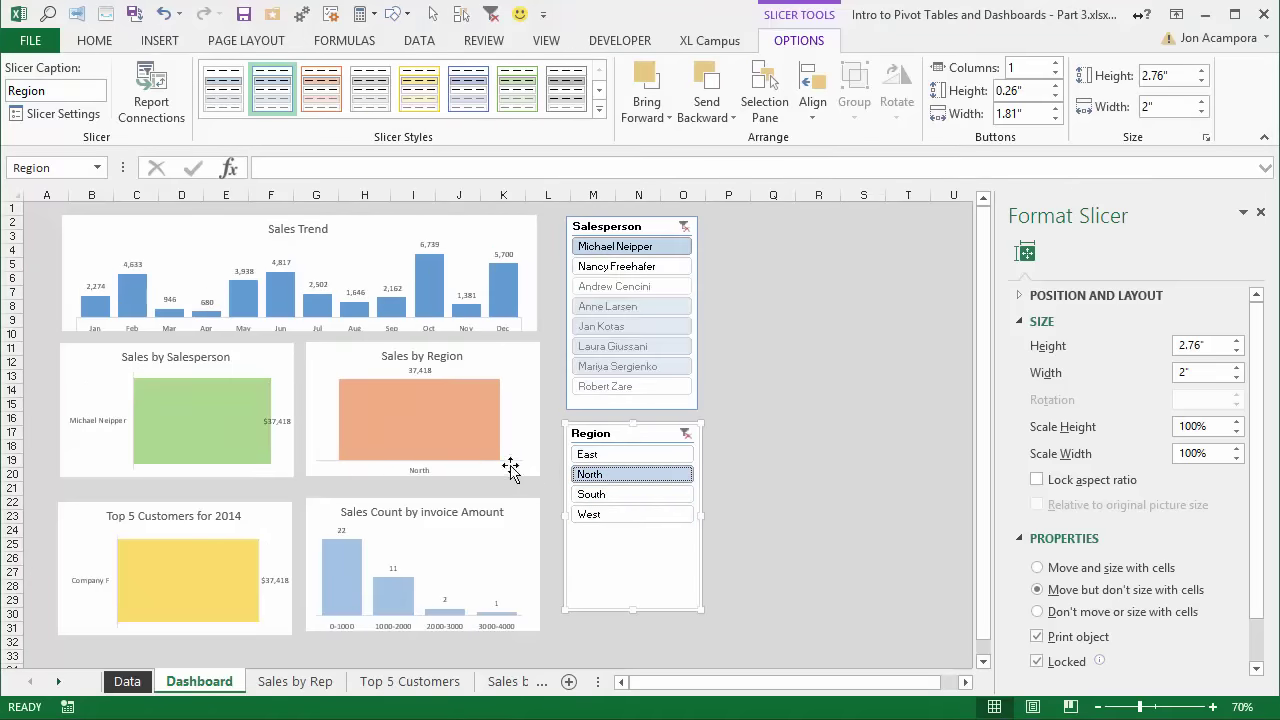
click(621, 495)
click(620, 514)
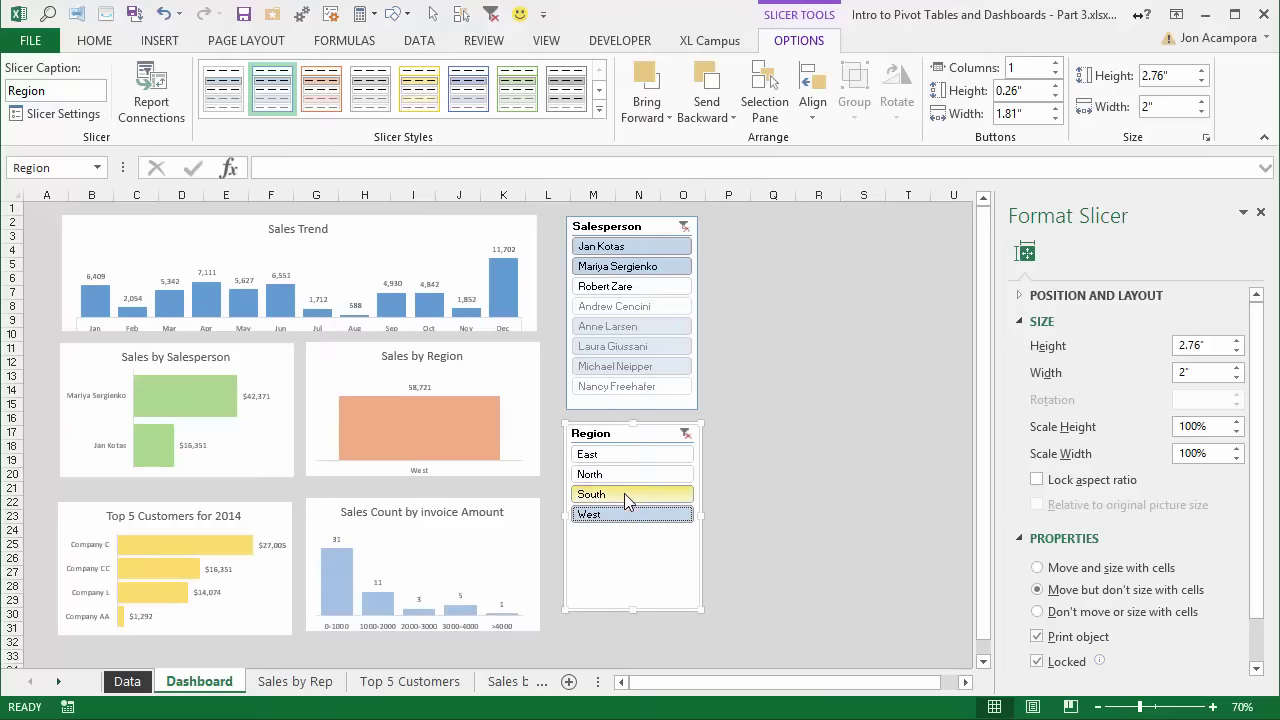
click(626, 476)
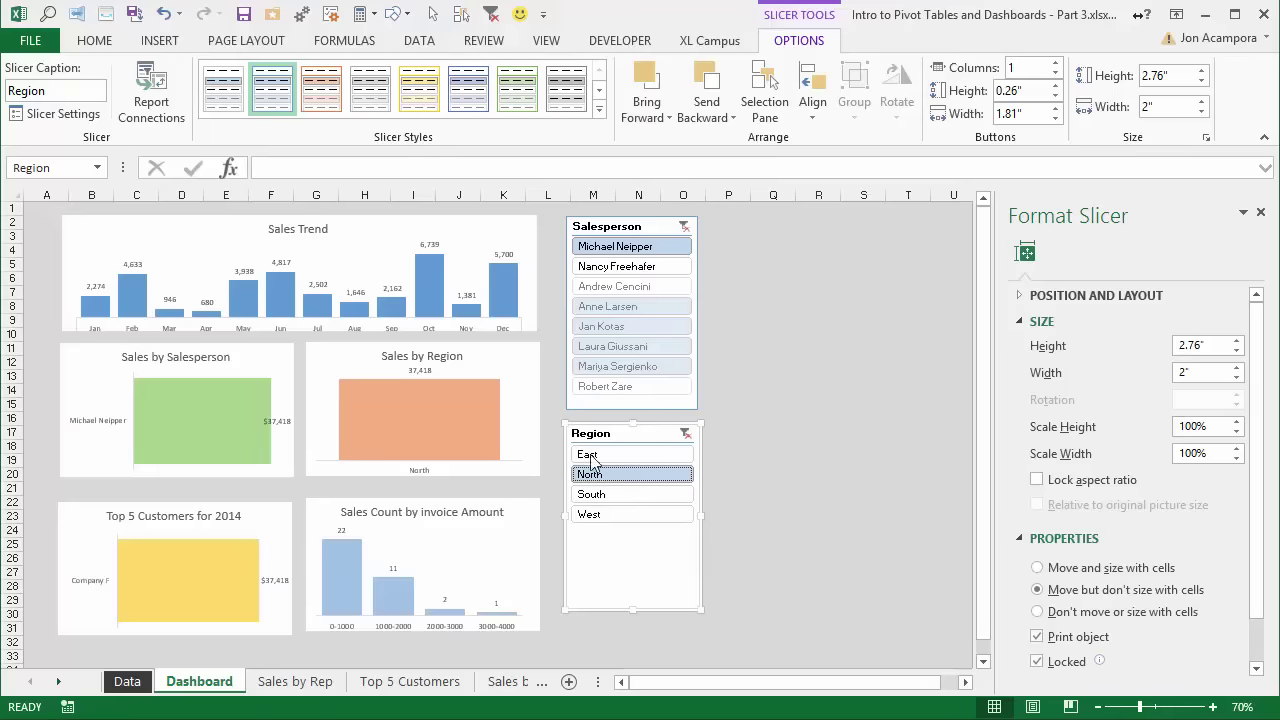
- Examine the filtered pivot table on the Sales by Rep sheet and the source records on the Data sheet, returning to the Dashboard
click(300, 681)
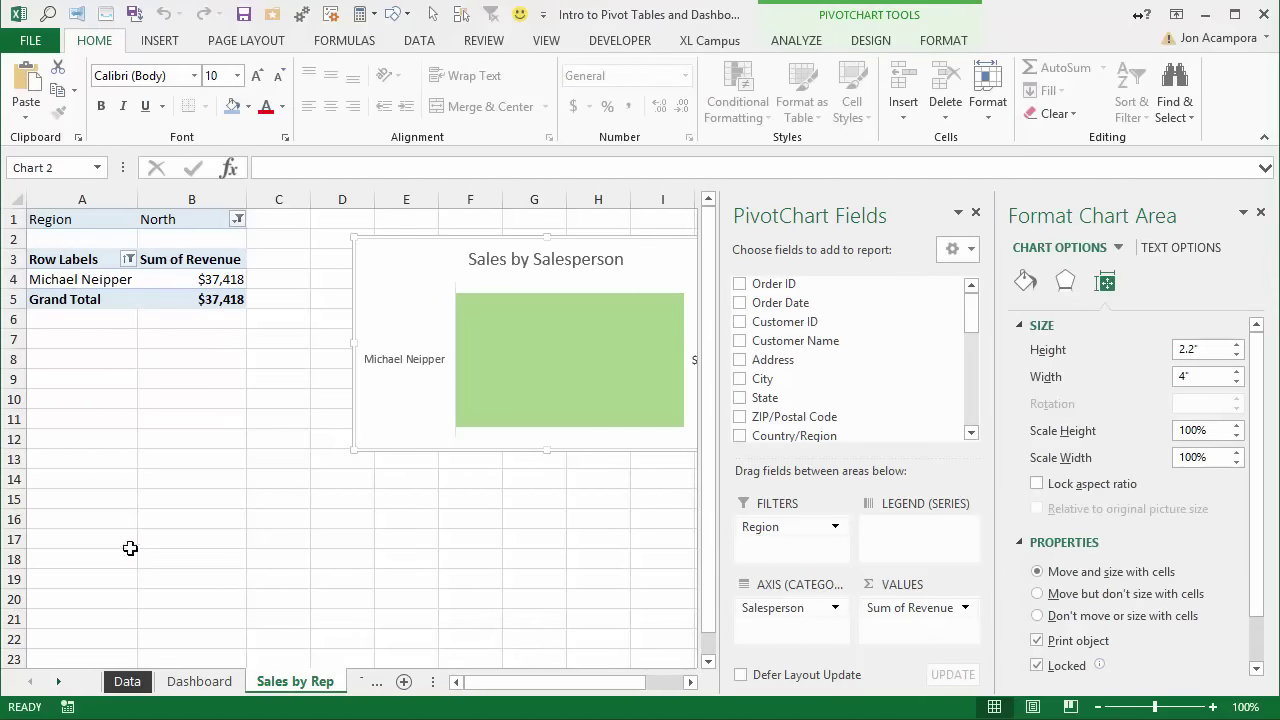
click(199, 681)
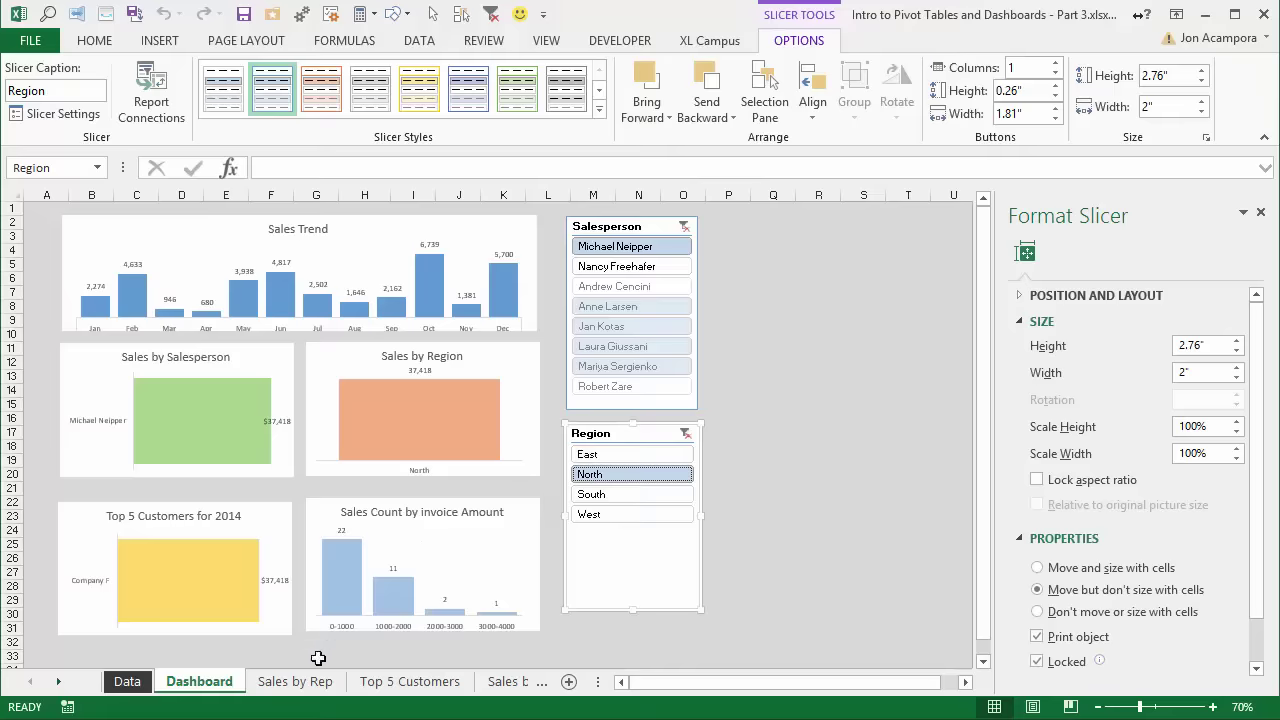
click(296, 681)
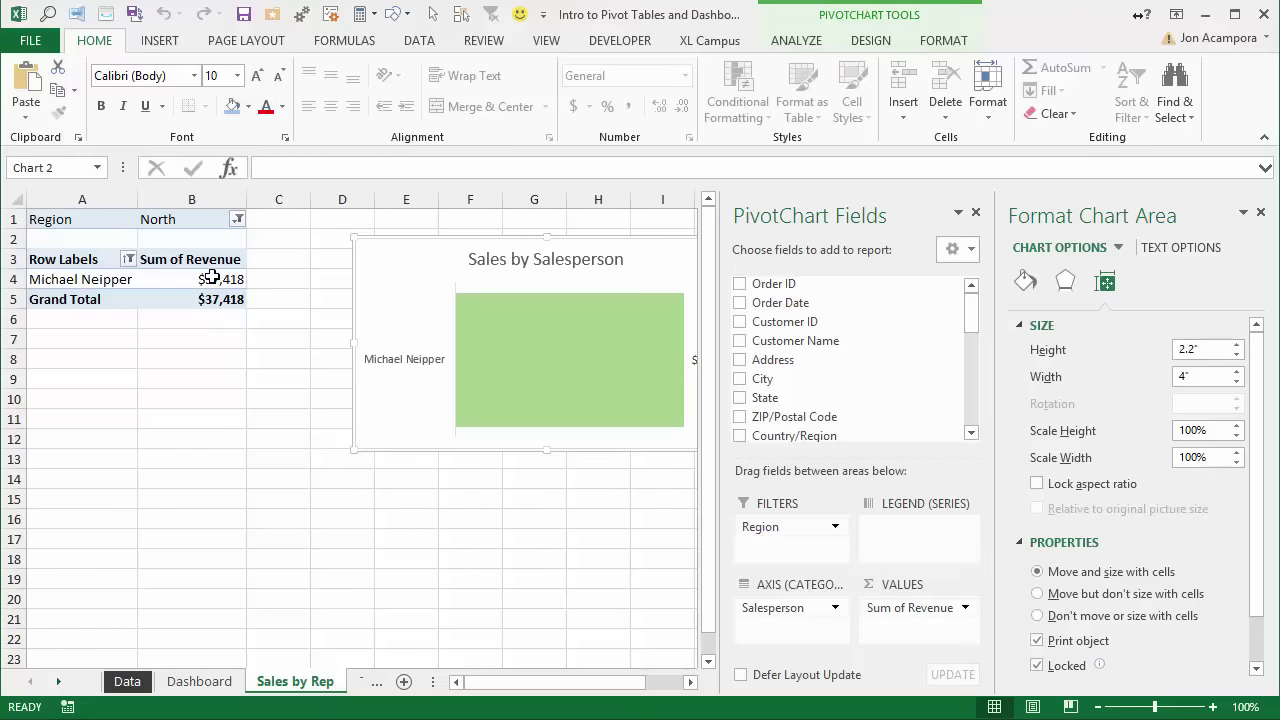
mouse_move(204, 277)
mouse_move(163, 285)
click(200, 682)
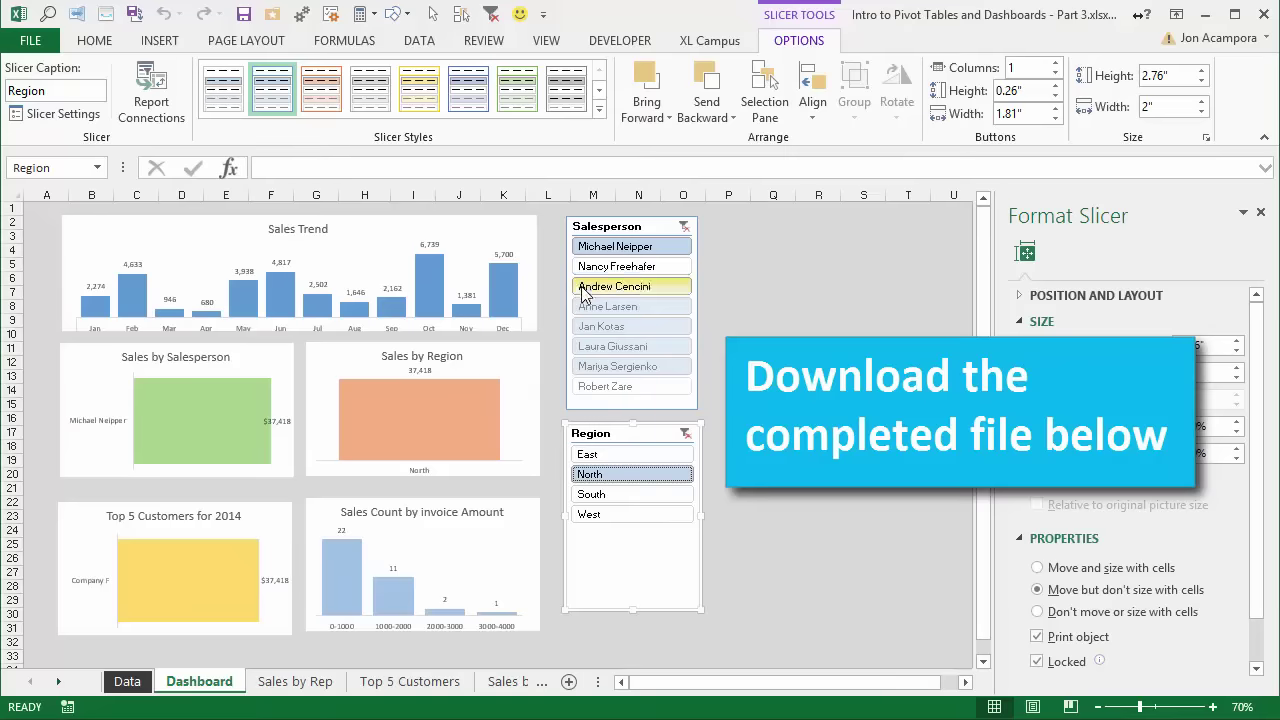
click(135, 686)
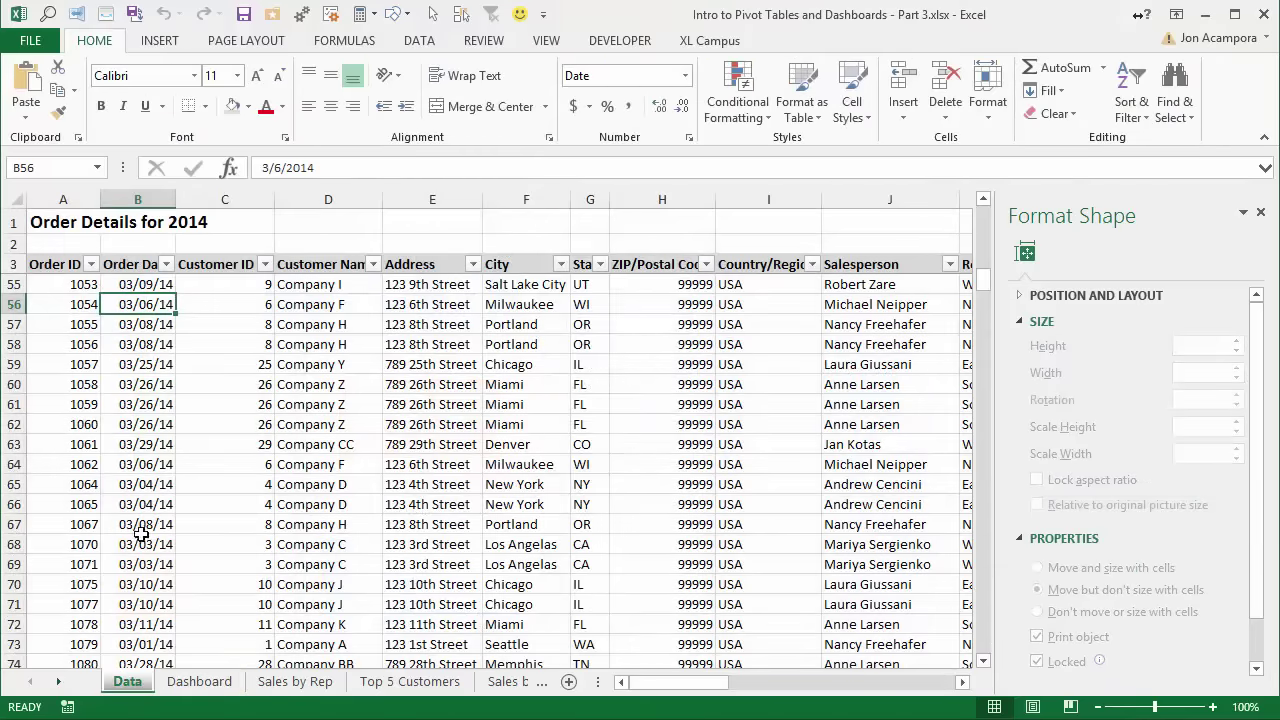
click(199, 682)
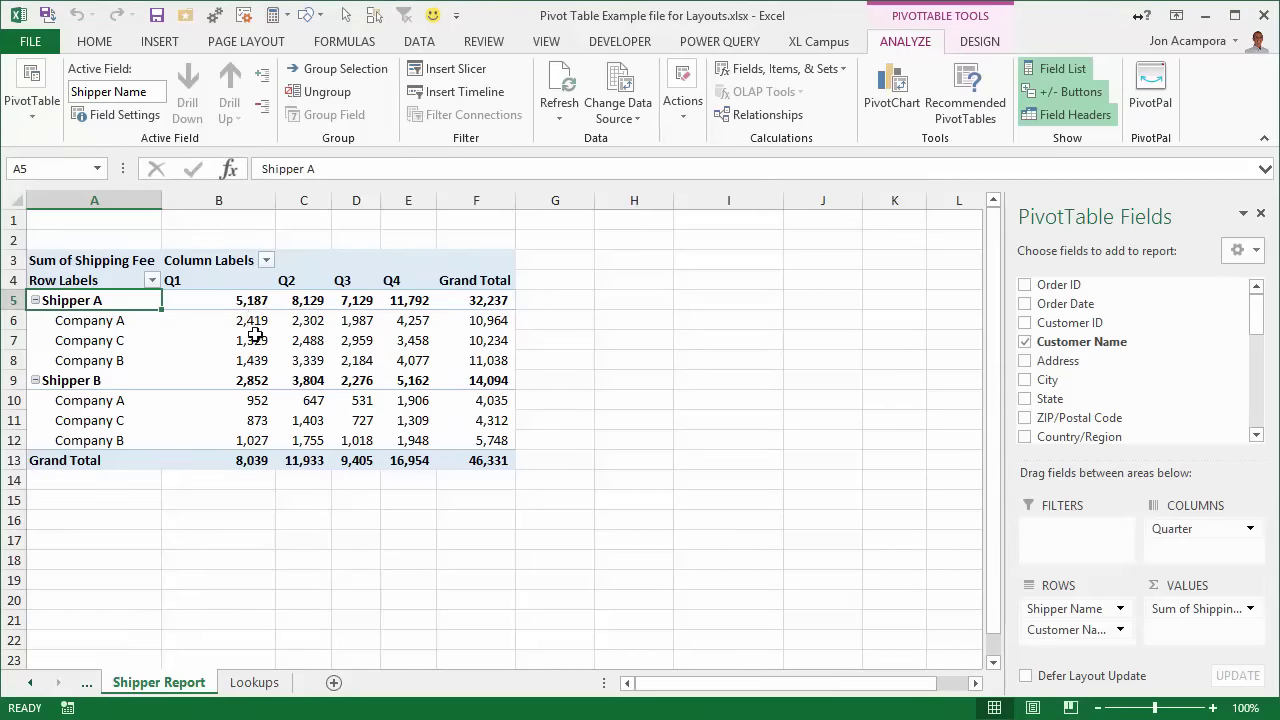
- Look through the Subtotals and Report Layout choices available for the Shipper Report pivot table
mouse_move(251, 304)
click(984, 43)
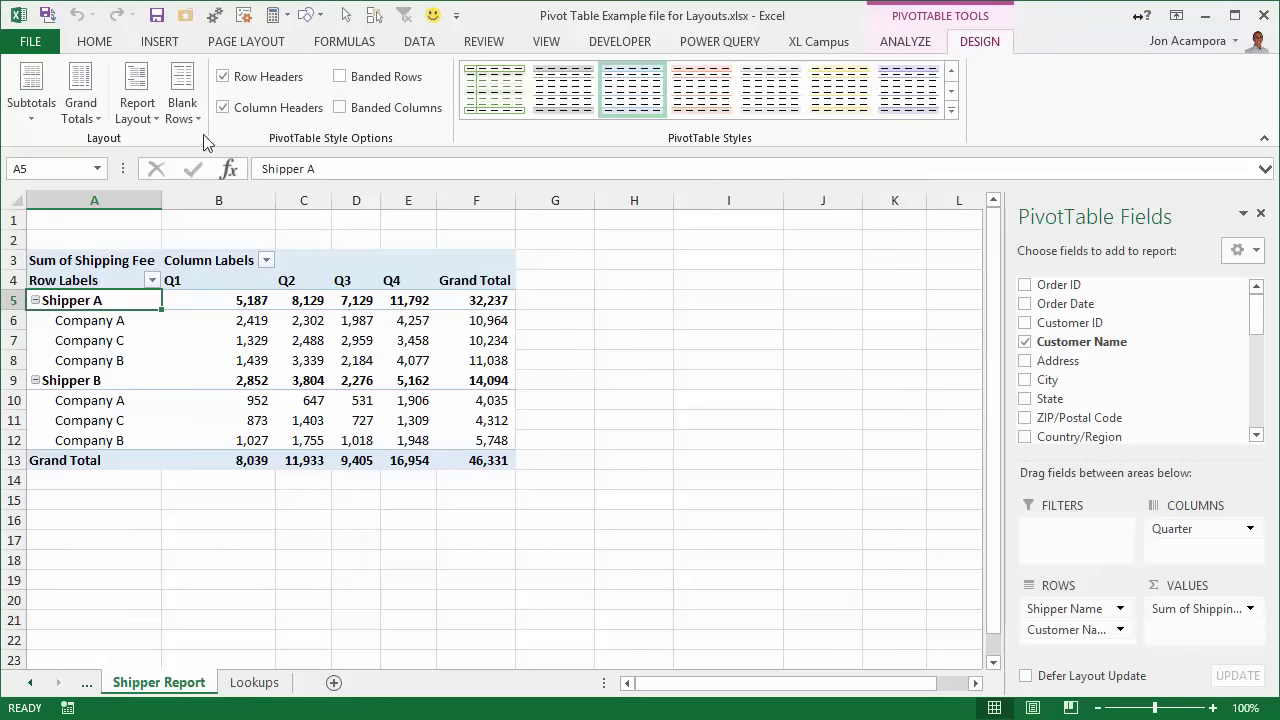
click(31, 110)
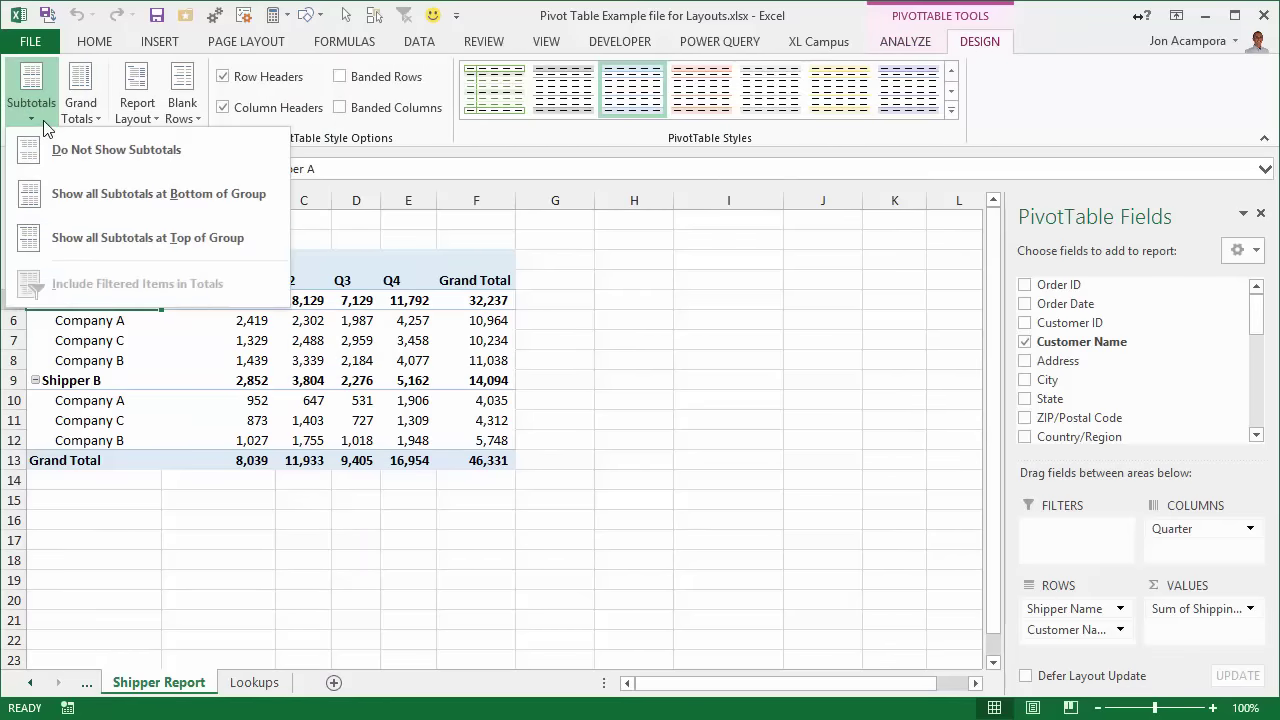
click(136, 112)
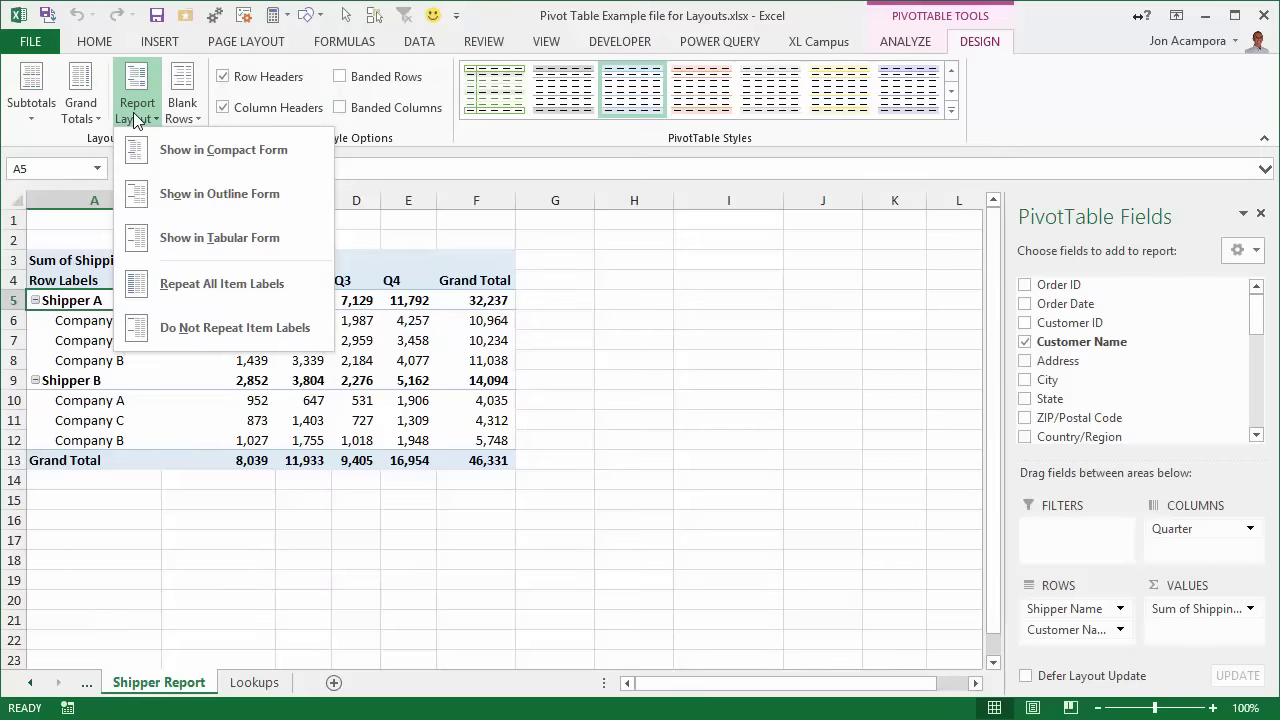
- Review the Layout & Format, Totals & Filters and Display settings in the pivot table's options, and close them without changes
click(882, 44)
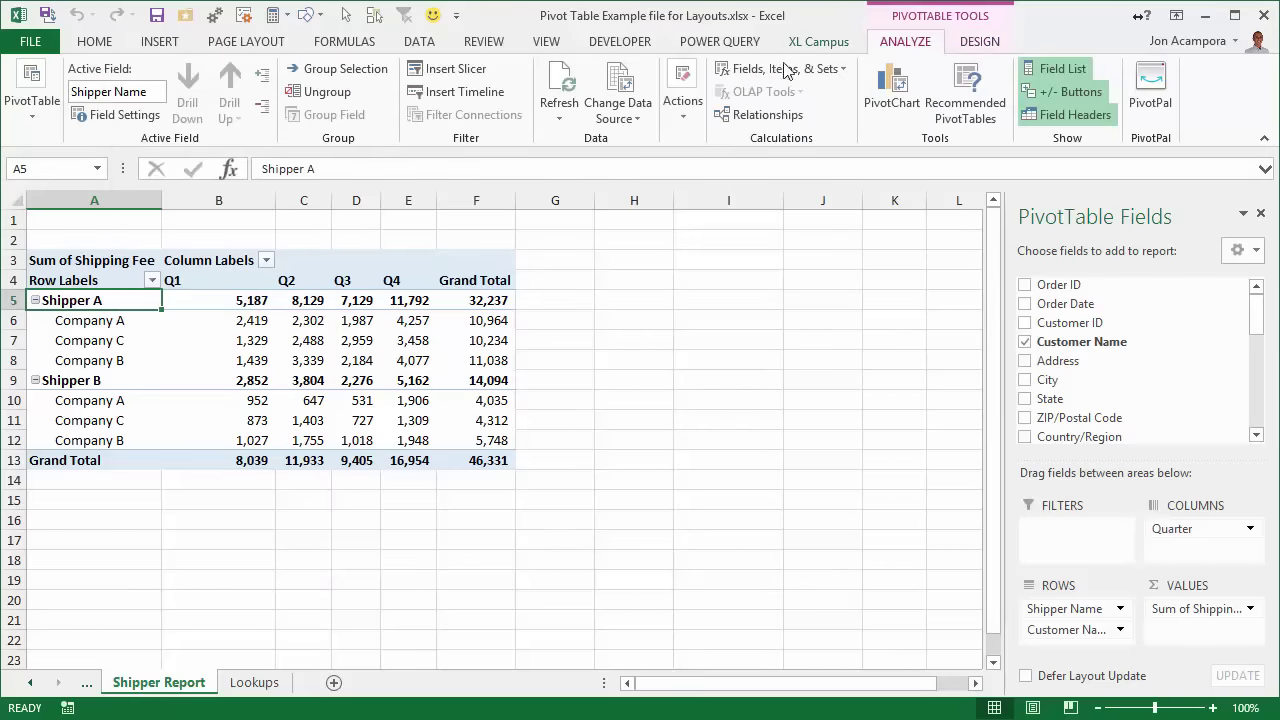
click(33, 112)
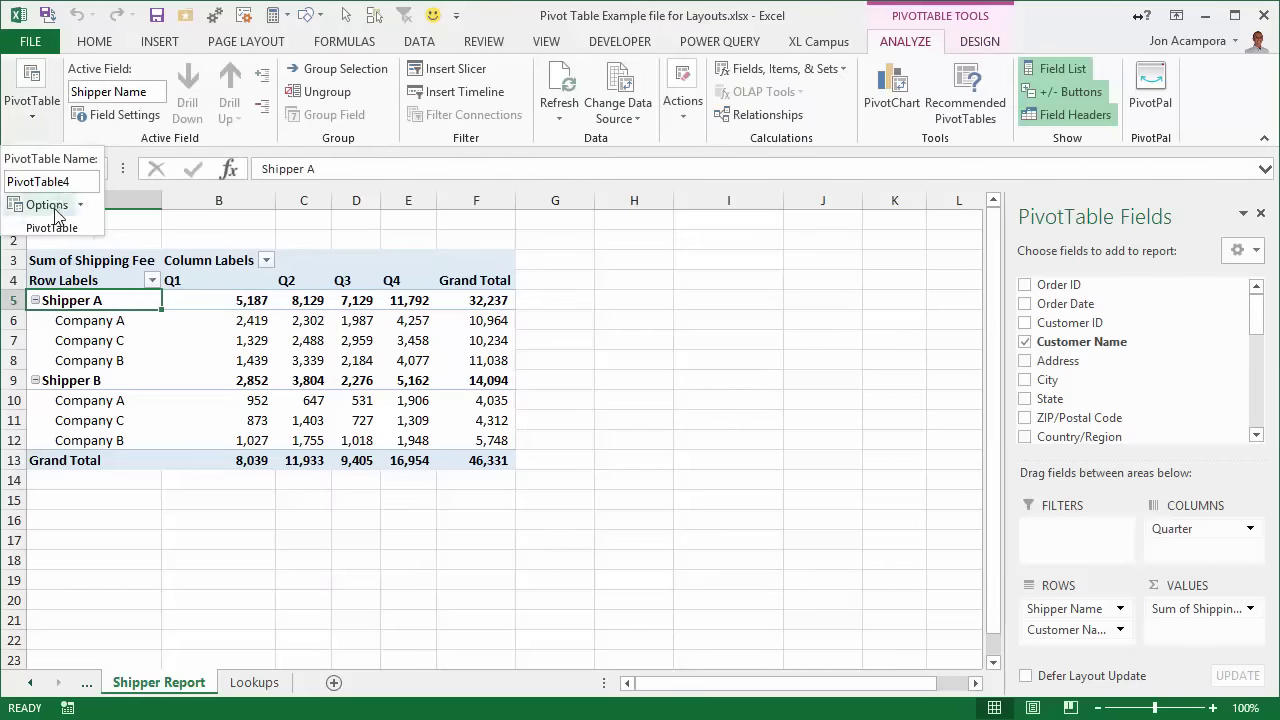
click(50, 206)
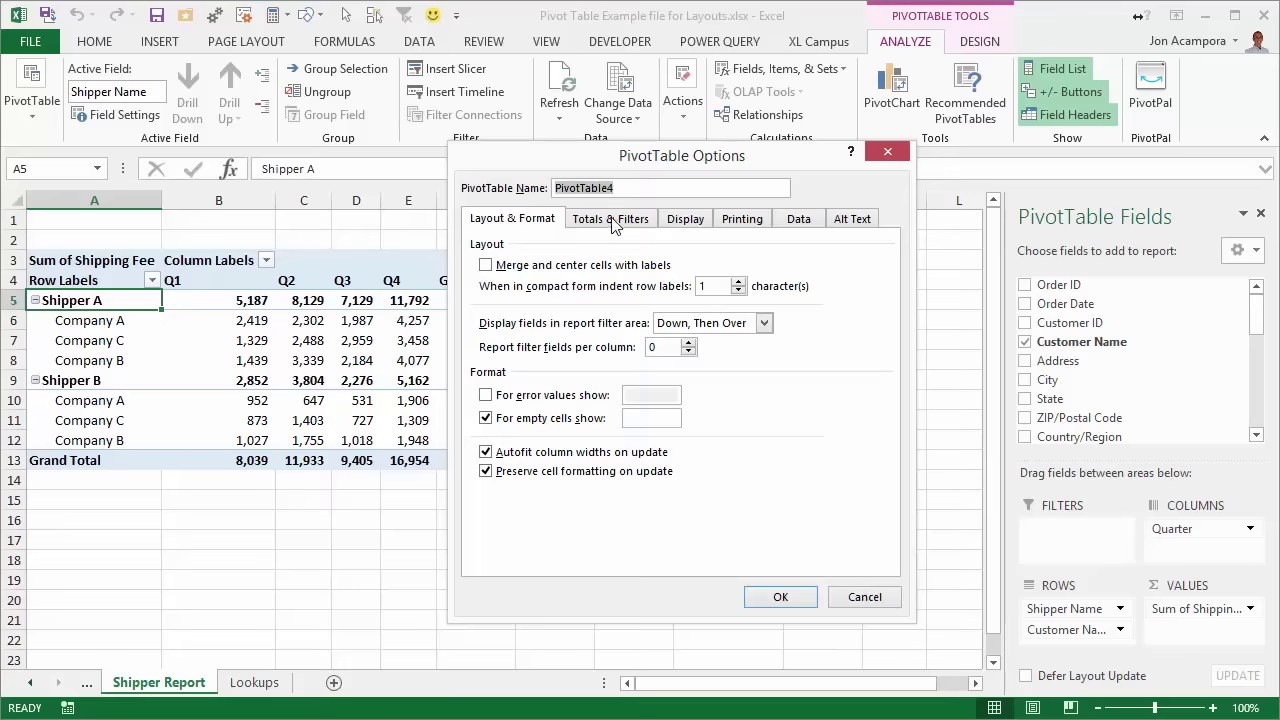
click(613, 219)
click(686, 219)
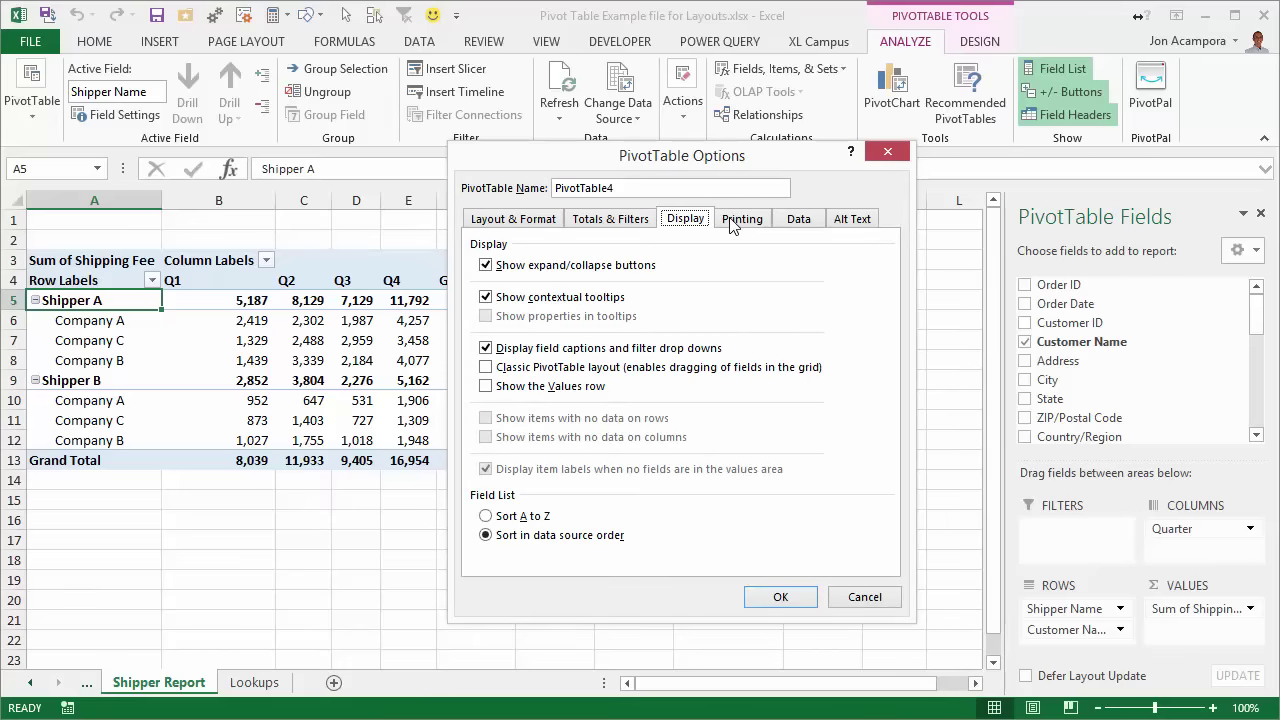
click(898, 157)
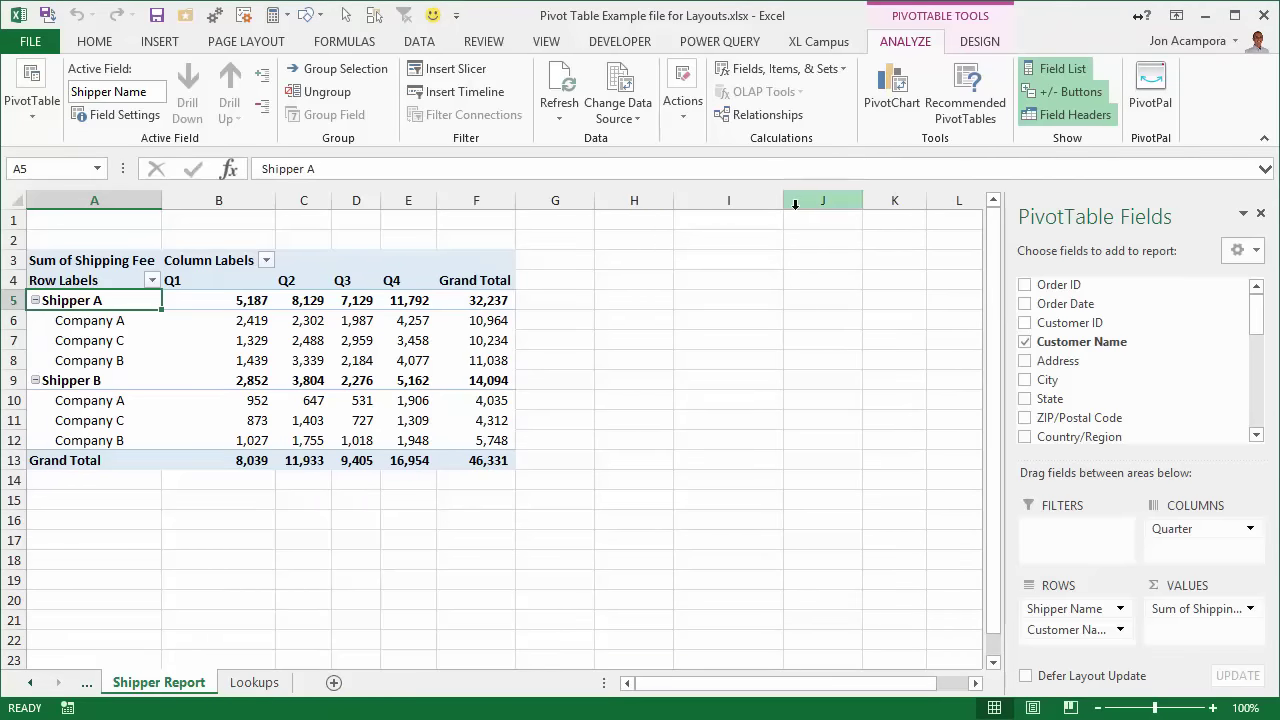
- Open PivotPal's My Pivot Layouts dialog and move it clear of the Shipper Report pivot table
click(797, 46)
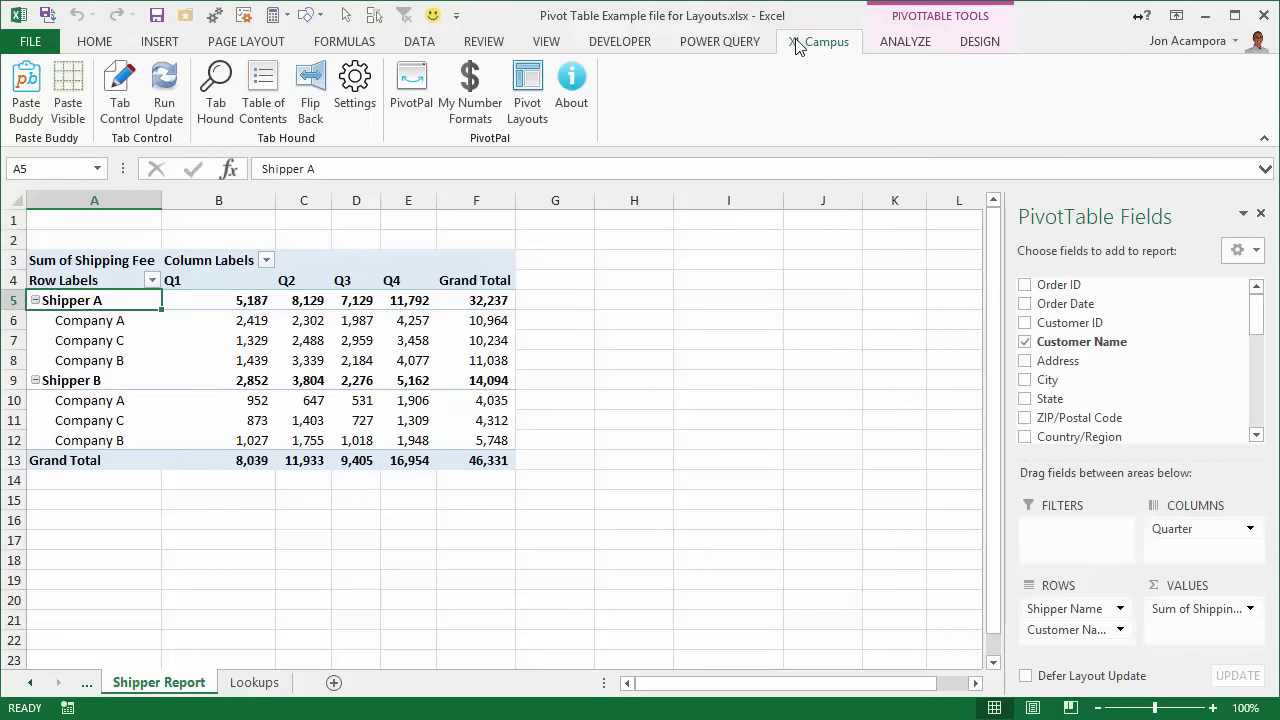
click(524, 88)
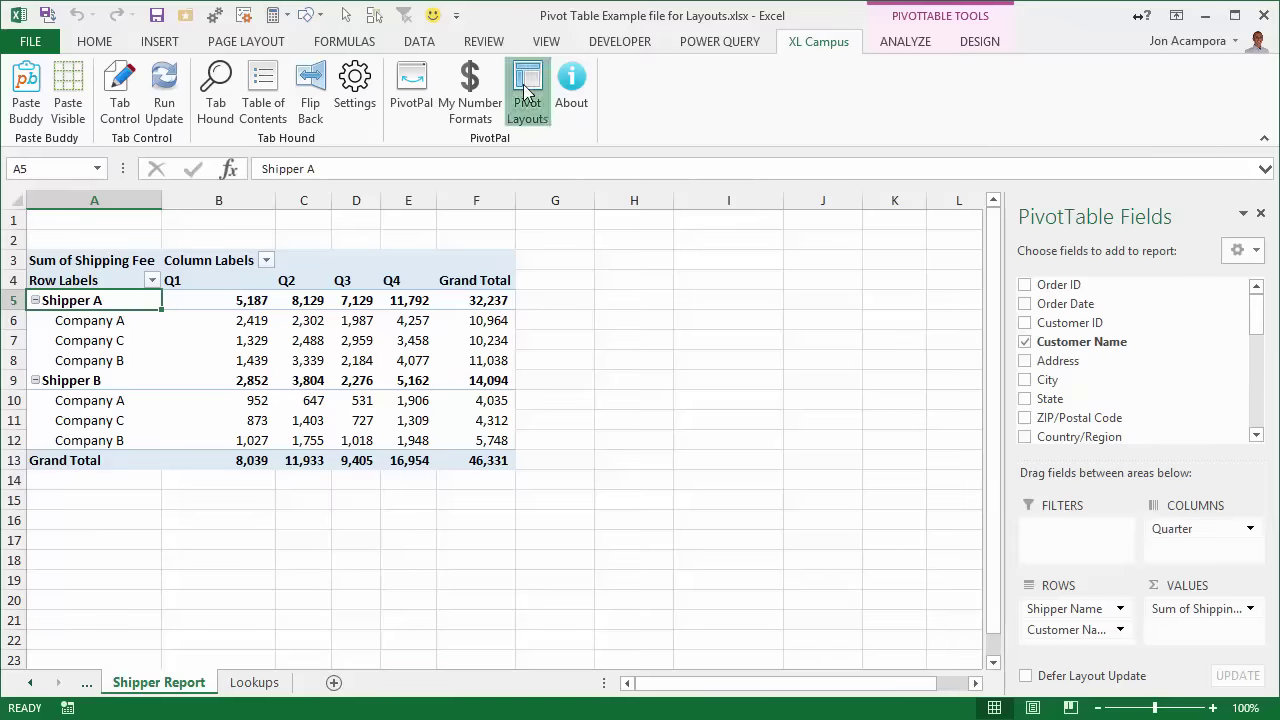
drag(536, 133, 706, 162)
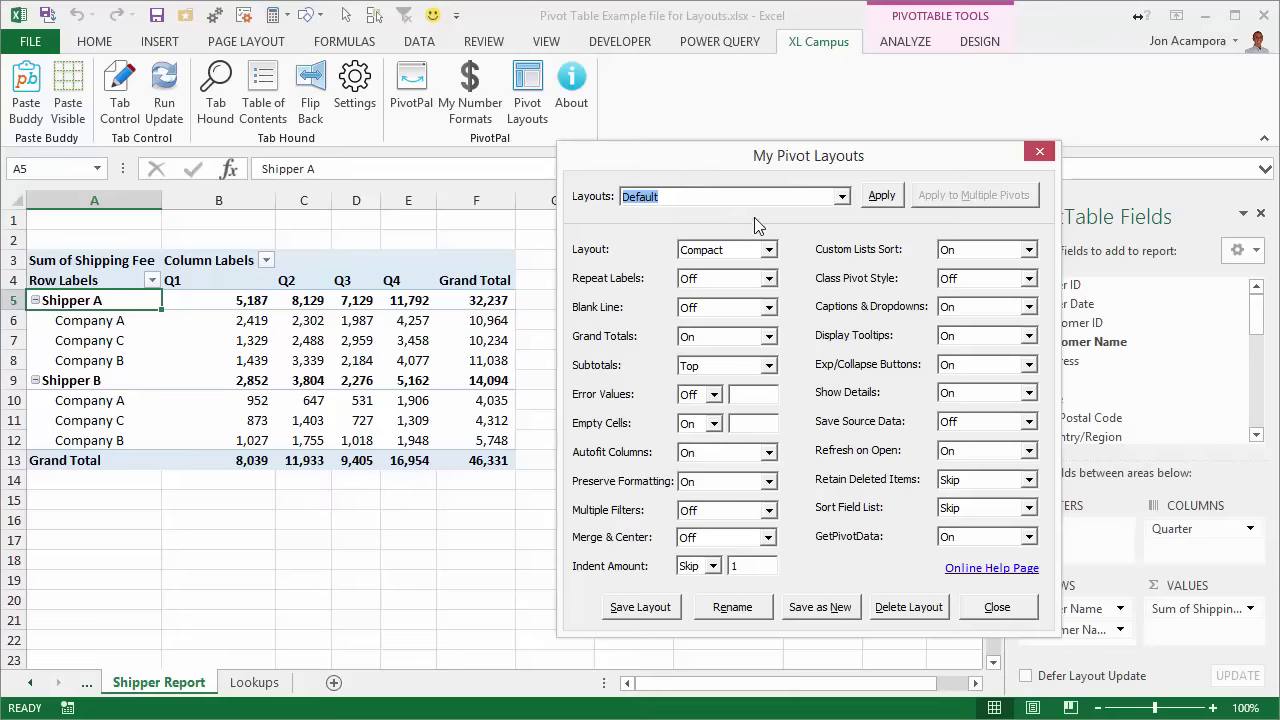
- Apply the saved Compact Totals Bottom layout to the Shipper Report pivot table
click(841, 197)
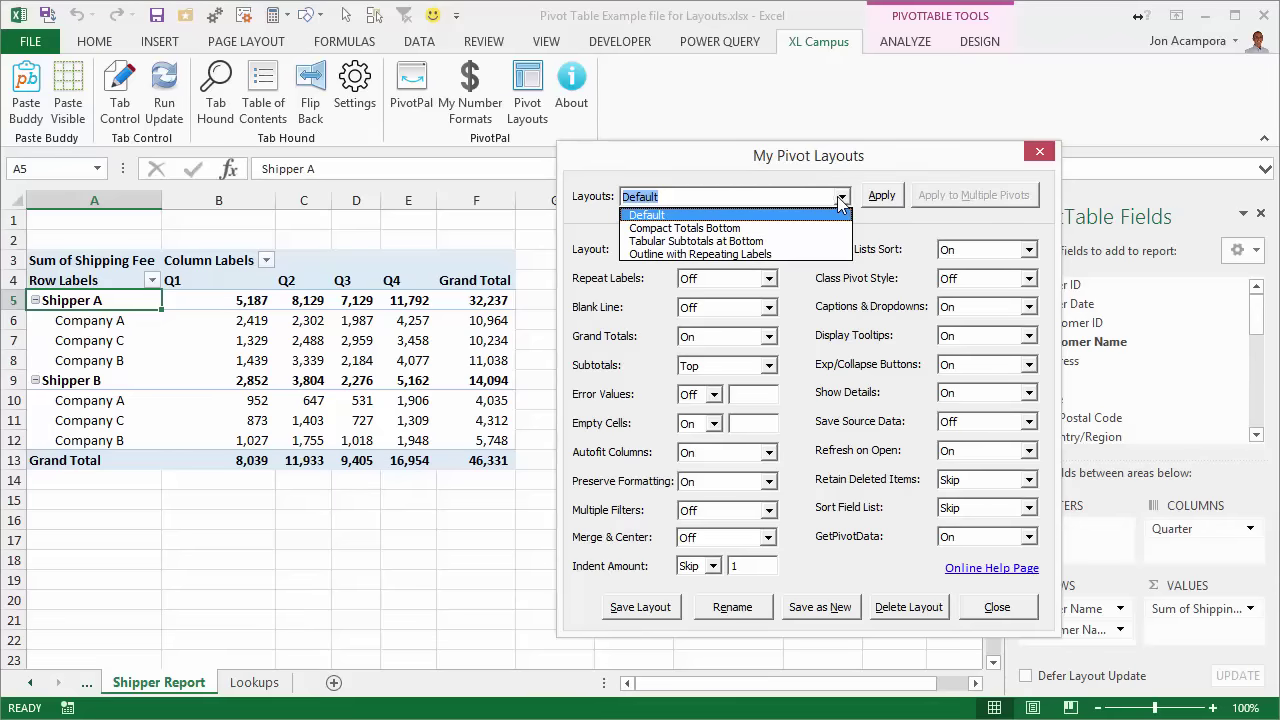
click(742, 229)
click(881, 195)
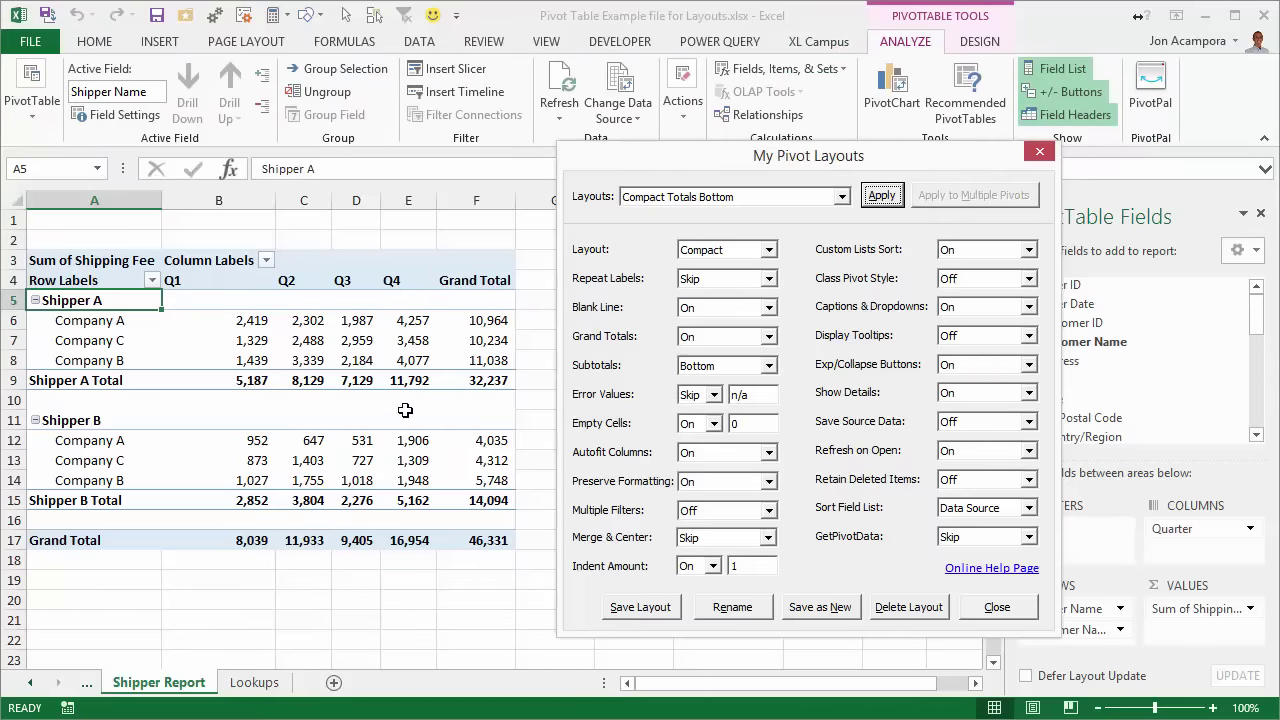
- Apply the saved Outline with Repeating Labels layout to the Shipper Report pivot table and view the choices for its Grand Totals setting
click(841, 197)
click(755, 256)
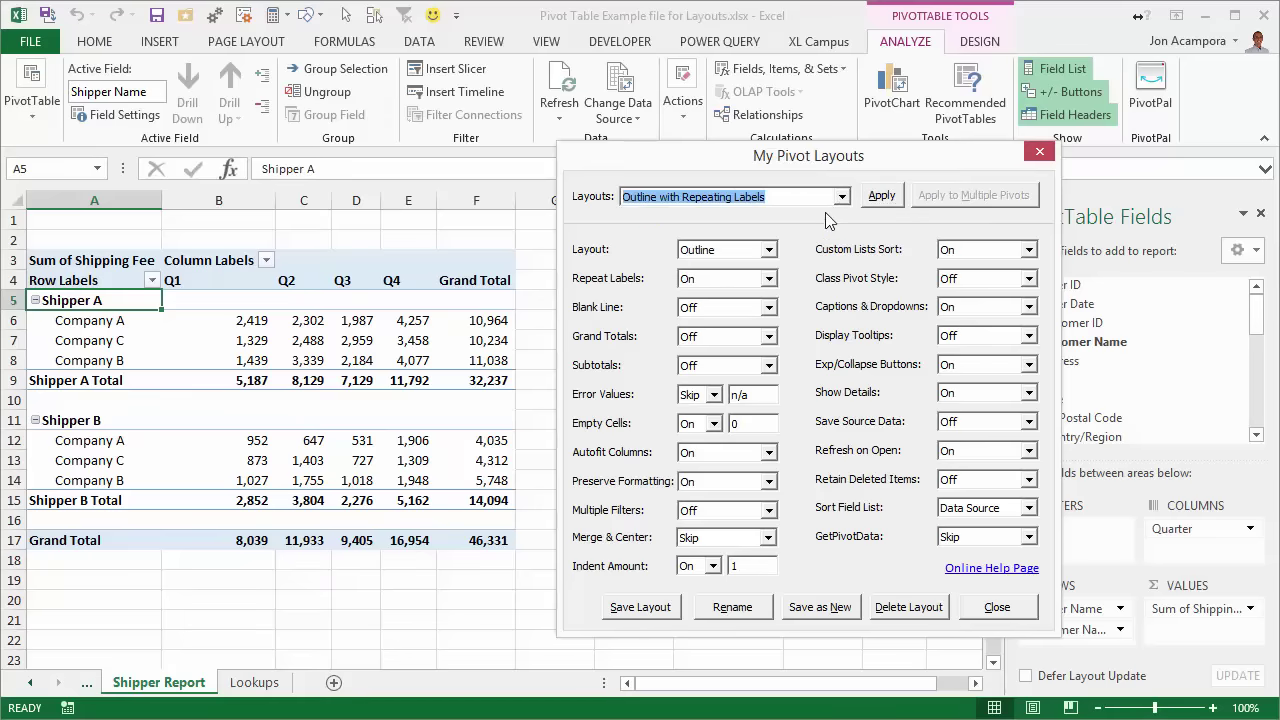
click(882, 196)
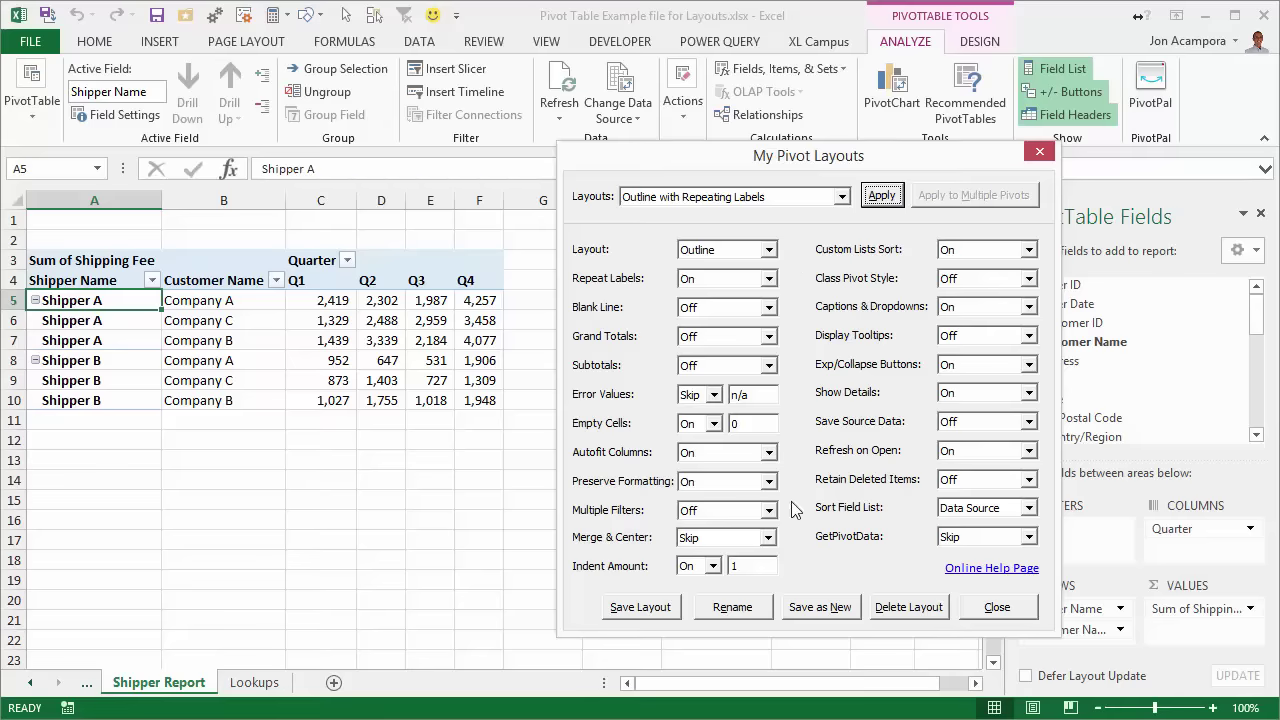
click(768, 336)
click(768, 336)
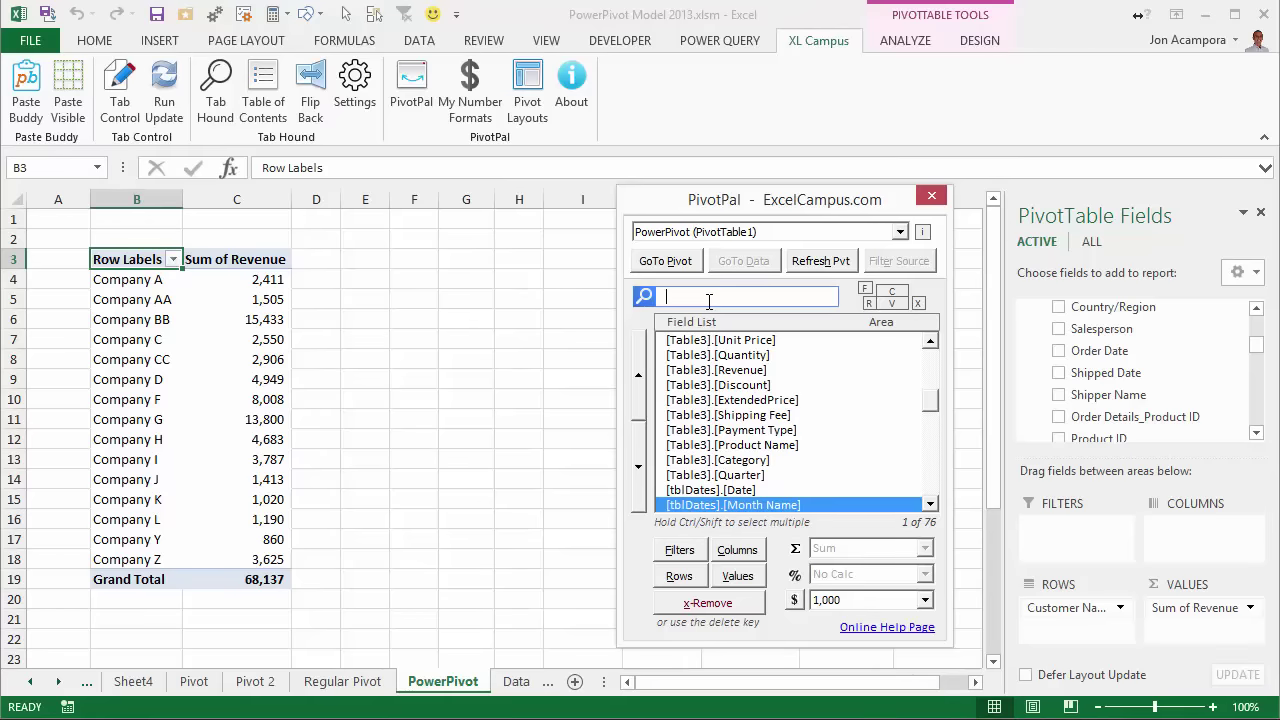
- Search PivotPal's fields for "name" and "month", and add [tblDates].[Month Name] to the columns of the PowerPivot pivot table
text(name)
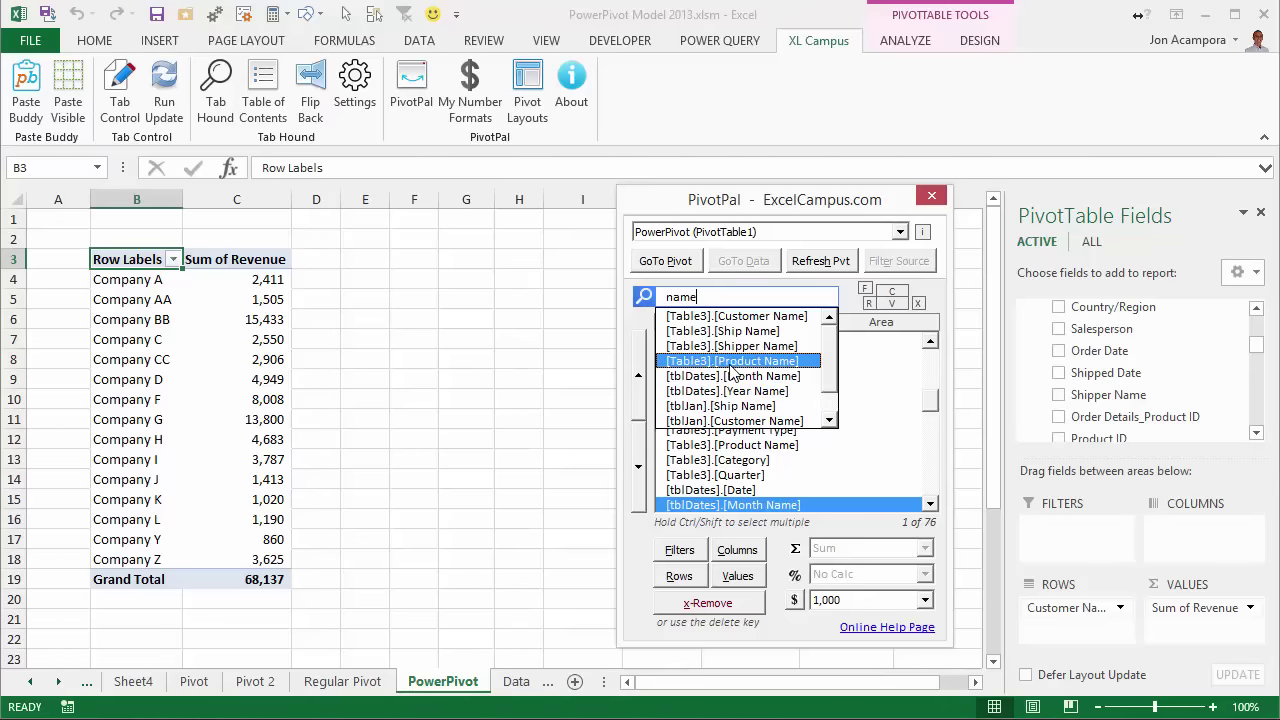
key(Escape)
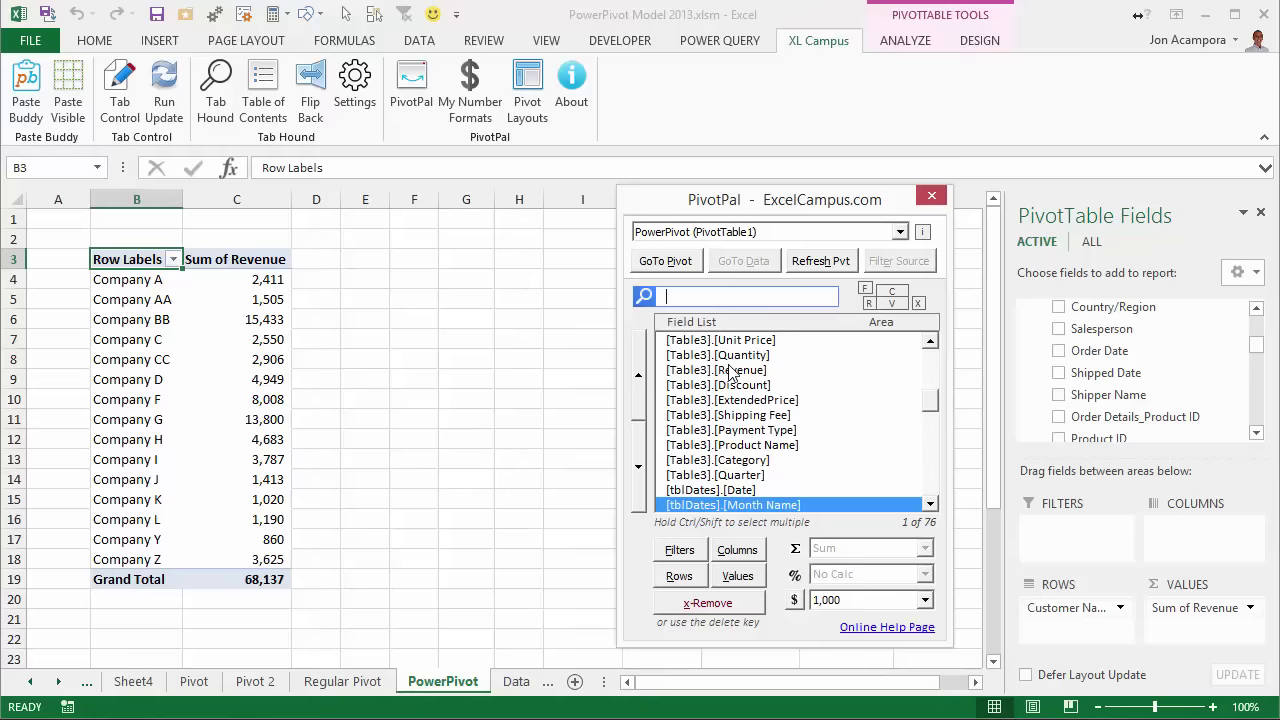
text(mon)
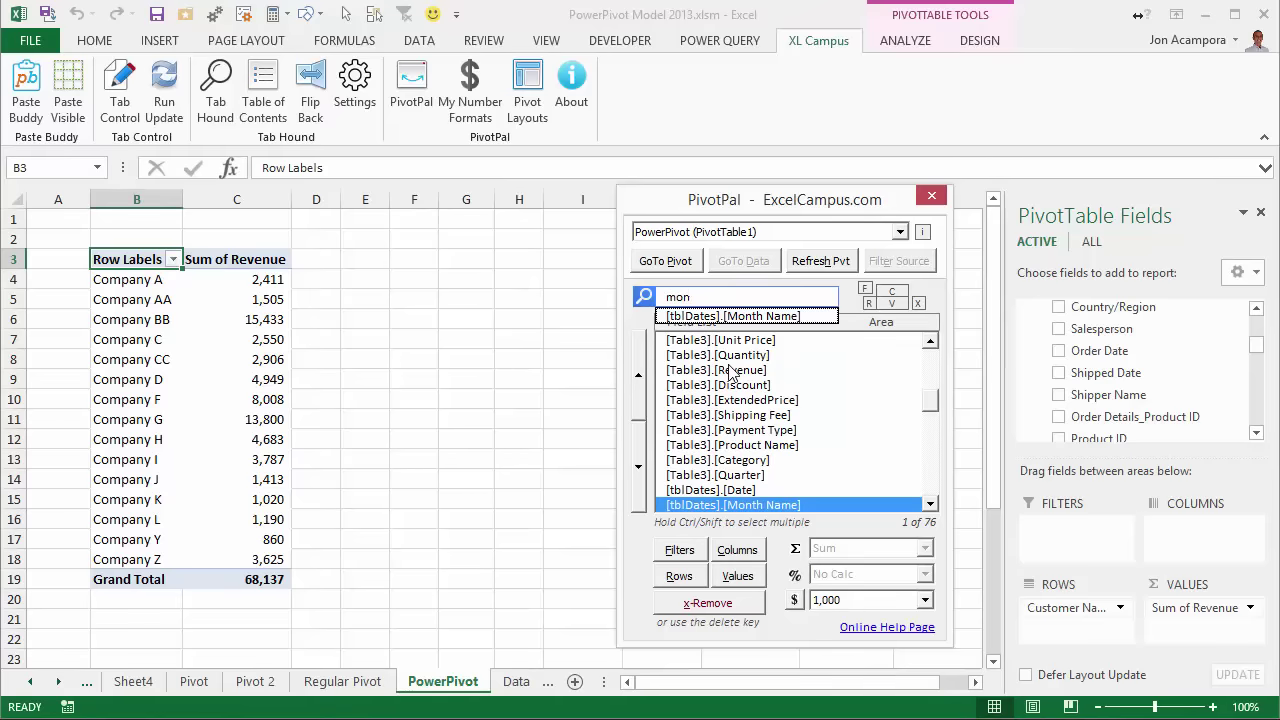
text(th)
click(724, 316)
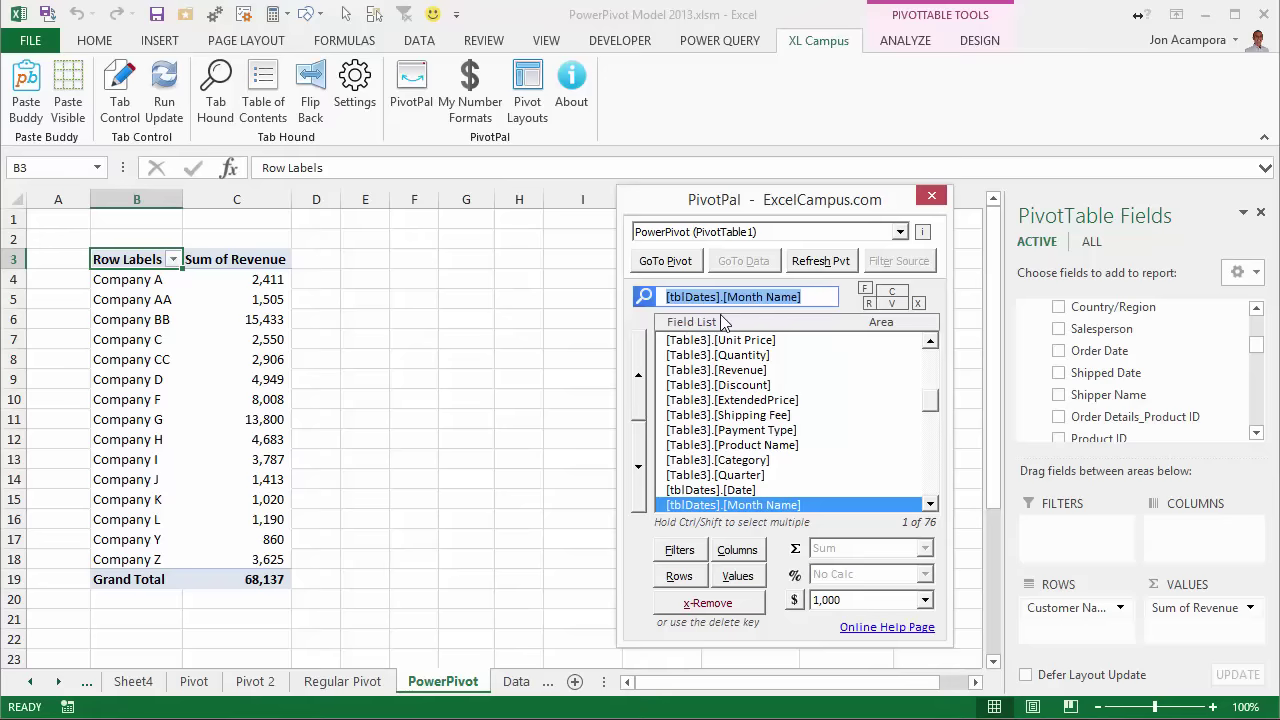
click(739, 550)
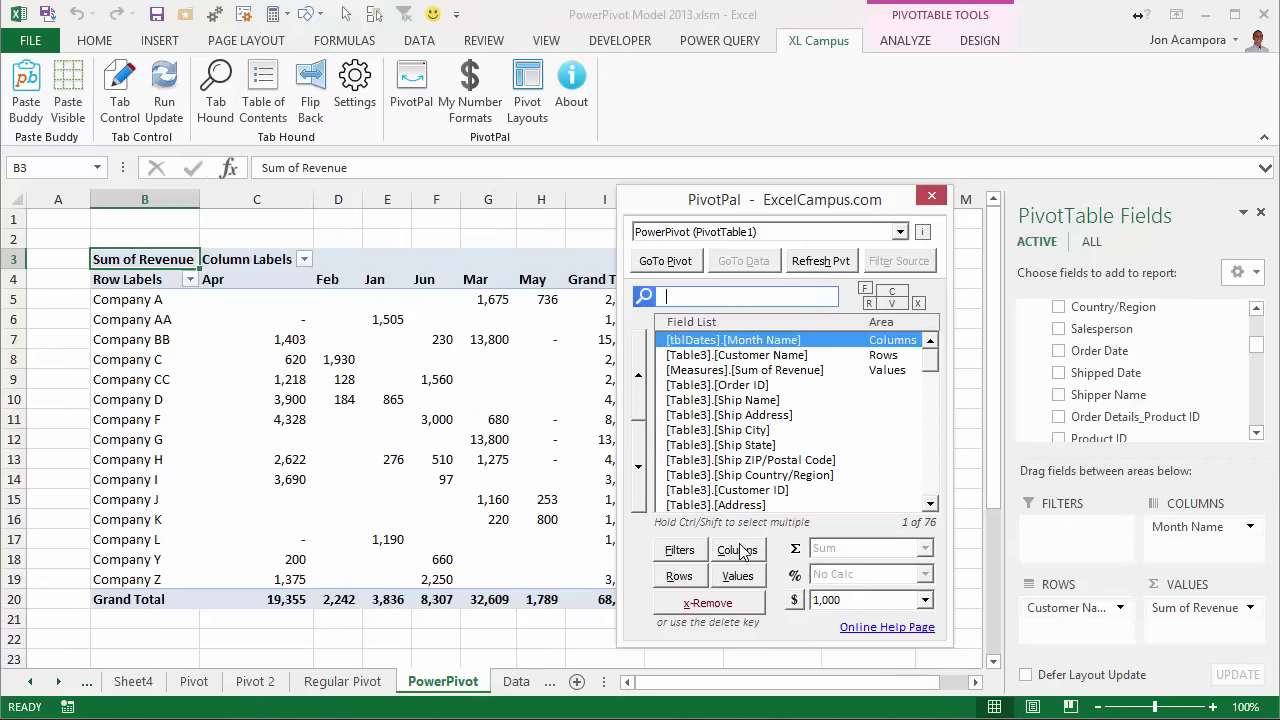